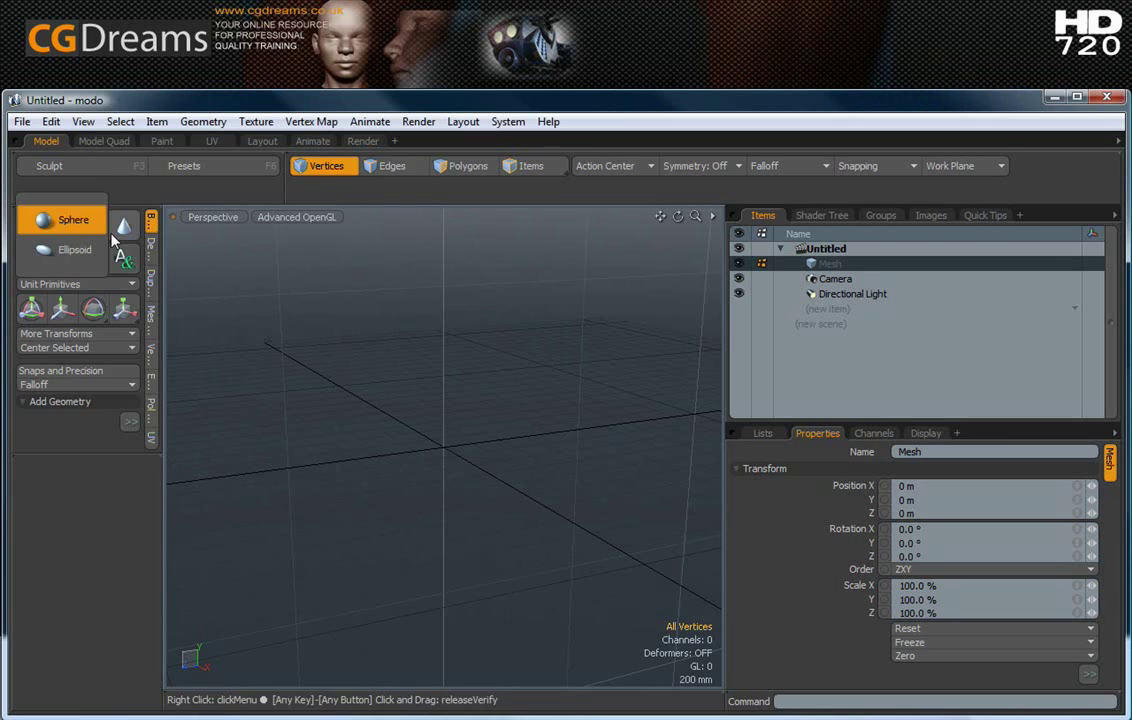
Add a unit sphere at the origin and orbit and zoom the view onto its pole.
{"action": "key", "text": "ctrl"}
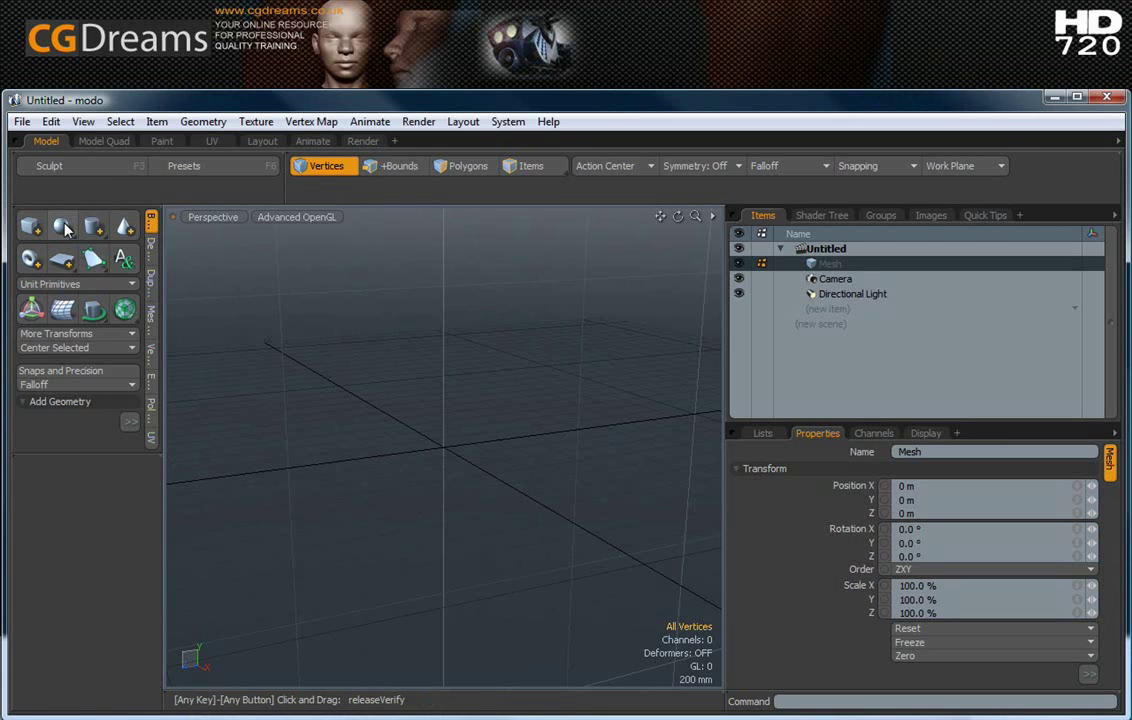
{"action": "left_click", "coordinate": [63, 229]}
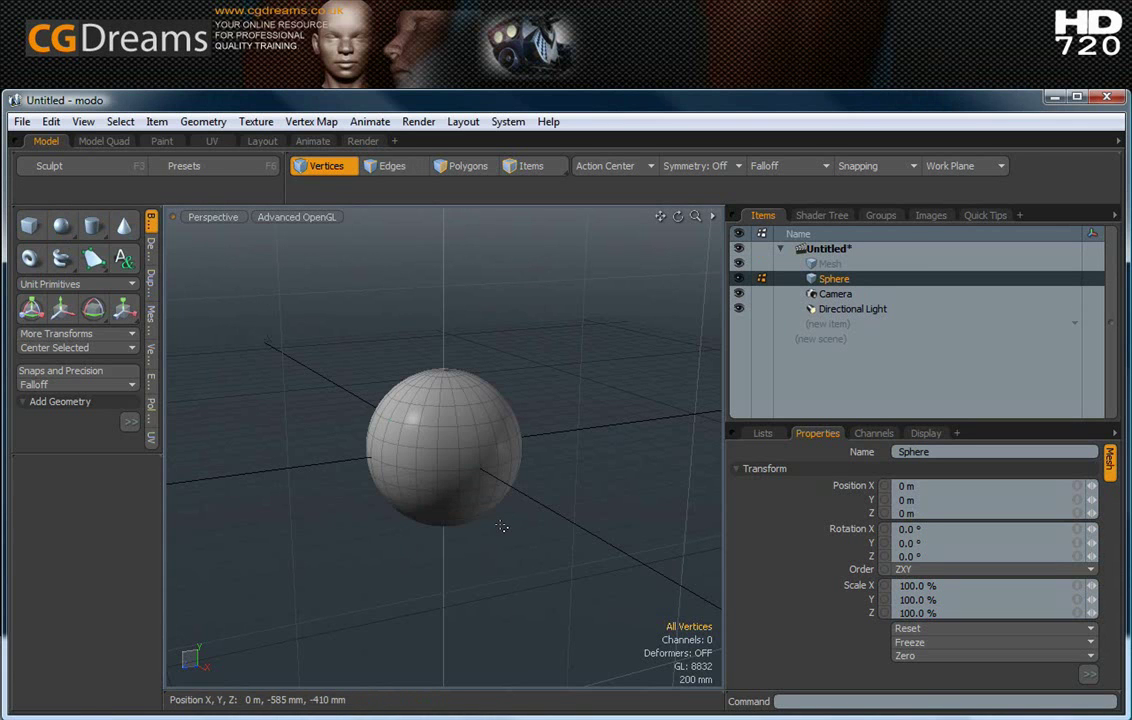
{"action": "left_click_drag", "start_coordinate": [538, 523], "coordinate": [513, 589], "text": "alt"}
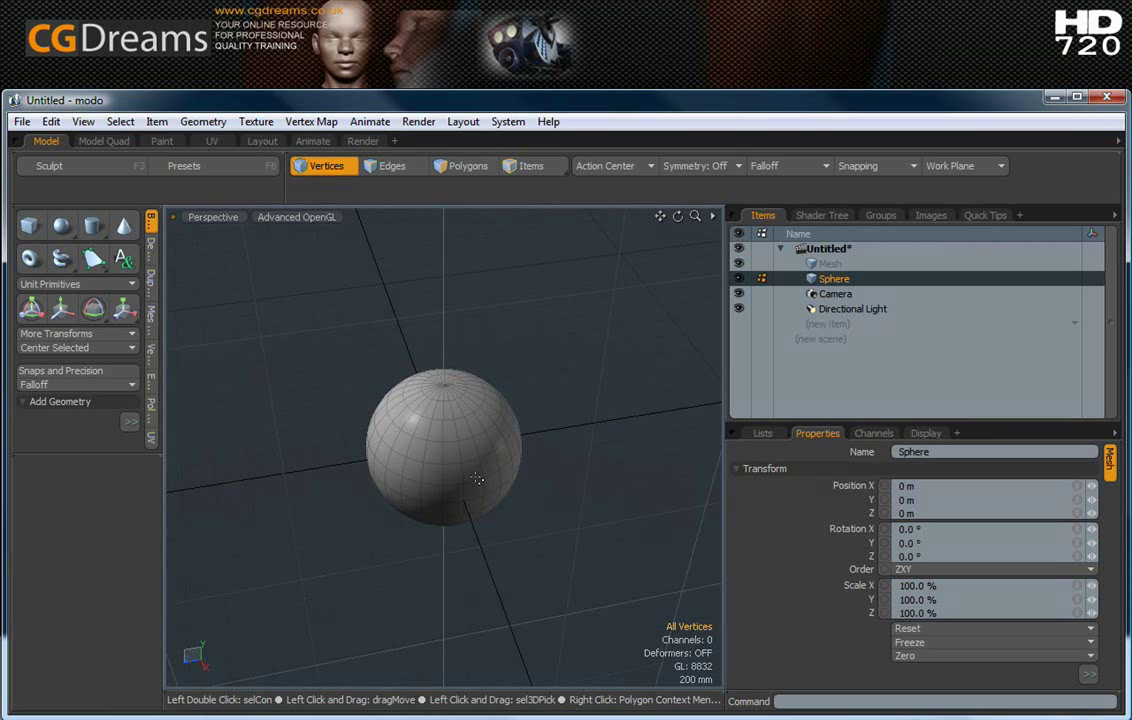
{"action": "scroll", "coordinate": [448, 388], "scroll_direction": "up", "scroll_amount": 3}
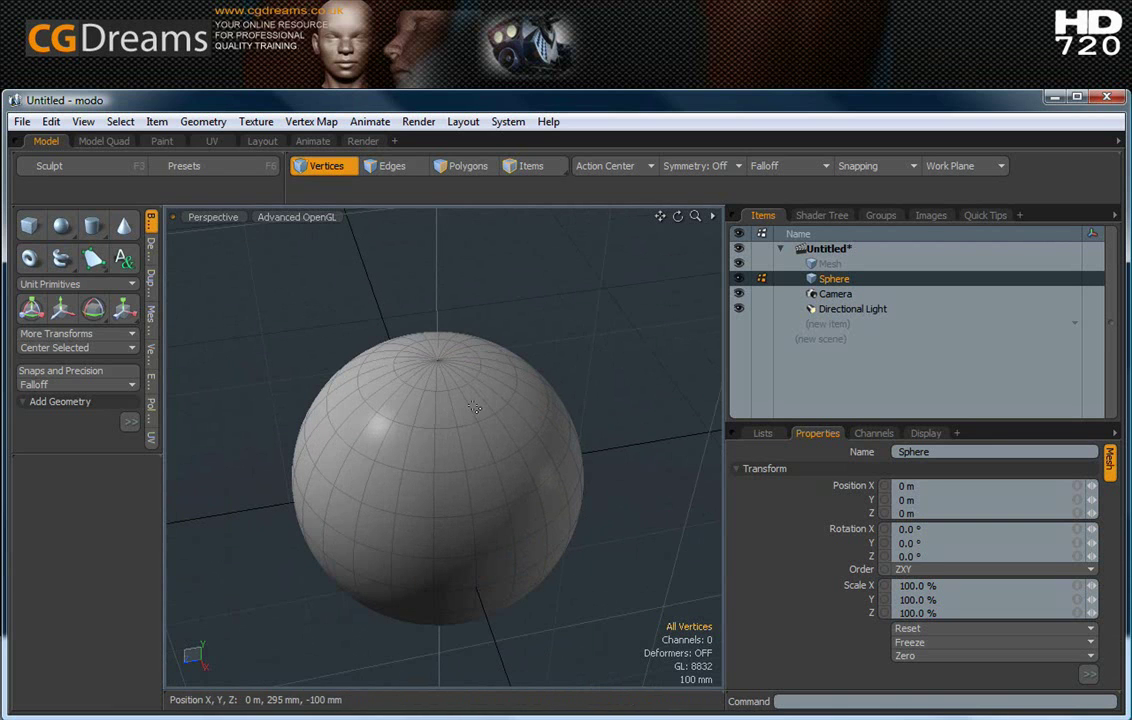
{"action": "mouse_move", "coordinate": [508, 435]}
{"action": "left_mouse_down", "text": "alt"}
{"action": "mouse_move", "coordinate": [473, 435]}
{"action": "mouse_move", "coordinate": [447, 381]}
{"action": "mouse_move", "coordinate": [400, 372]}
{"action": "mouse_move", "coordinate": [458, 399]}
{"action": "mouse_move", "coordinate": [493, 434]}
{"action": "mouse_move", "coordinate": [460, 389]}
{"action": "left_mouse_up", "text": "alt"}
Select the 24-polygon cap around the sphere's pole and orbit to inspect it.
{"action": "left_click", "coordinate": [458, 166]}
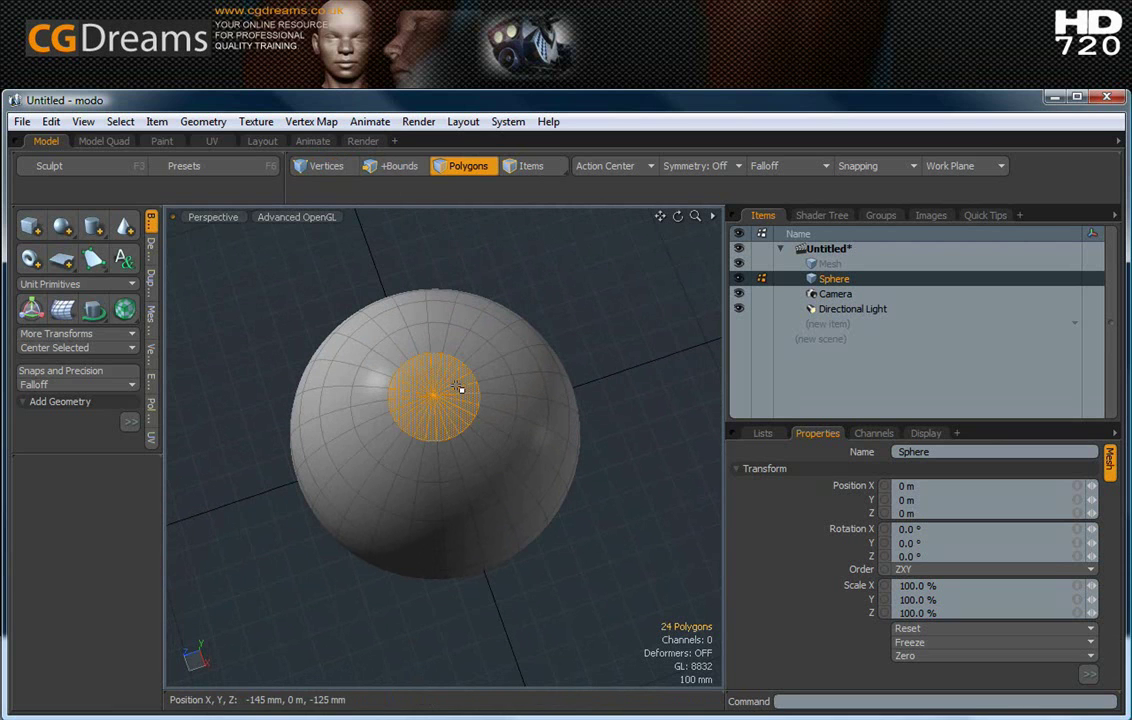
{"action": "mouse_move", "coordinate": [585, 541]}
{"action": "left_mouse_down", "text": "alt"}
{"action": "mouse_move", "coordinate": [576, 503]}
{"action": "mouse_move", "coordinate": [581, 546]}
{"action": "left_mouse_up", "text": "alt"}
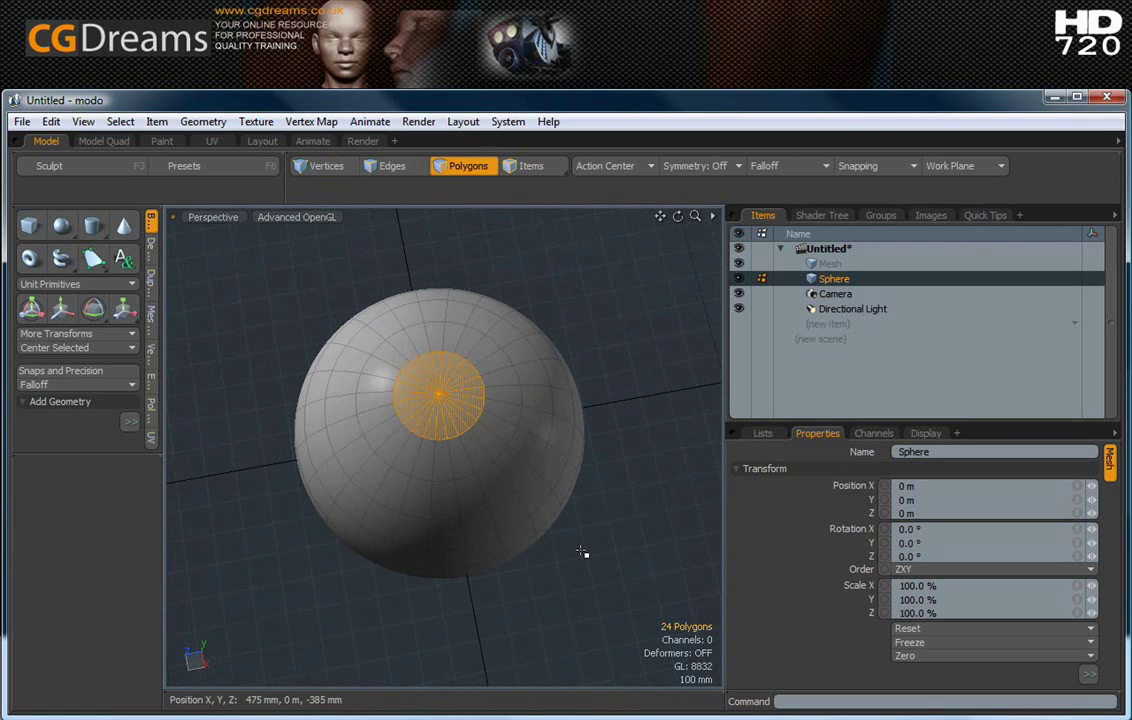
{"action": "scroll", "coordinate": [437, 397], "scroll_direction": "up", "scroll_amount": 8}
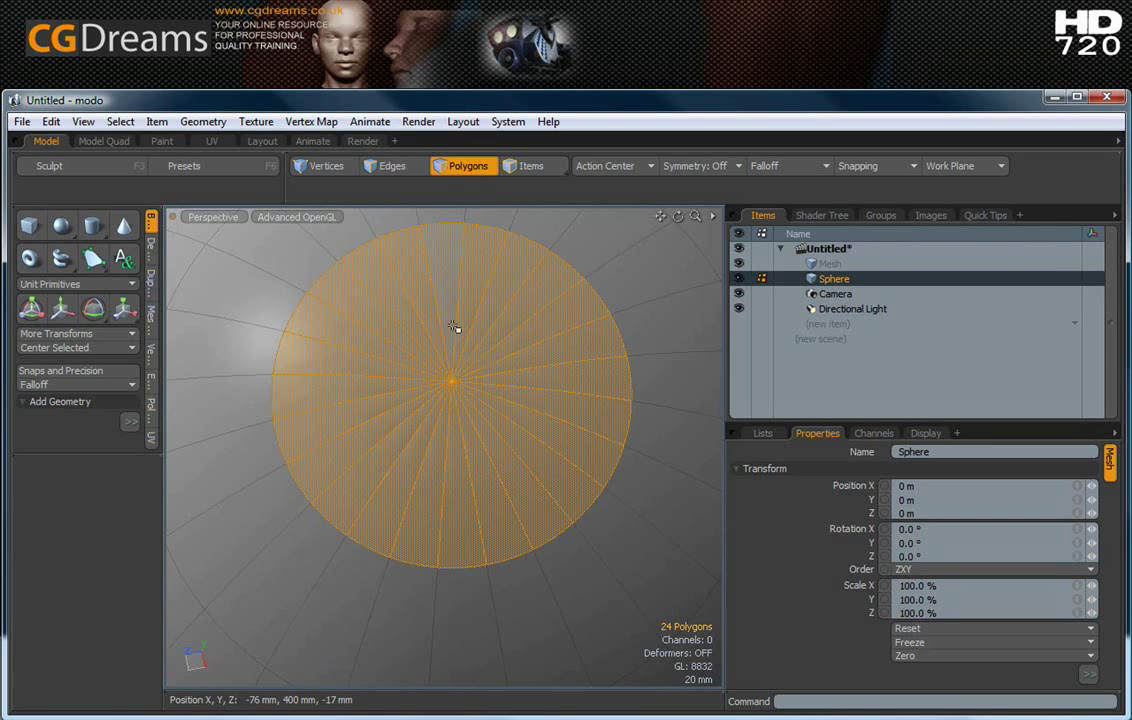
{"action": "left_click_drag", "start_coordinate": [614, 563], "coordinate": [540, 445], "text": "alt"}
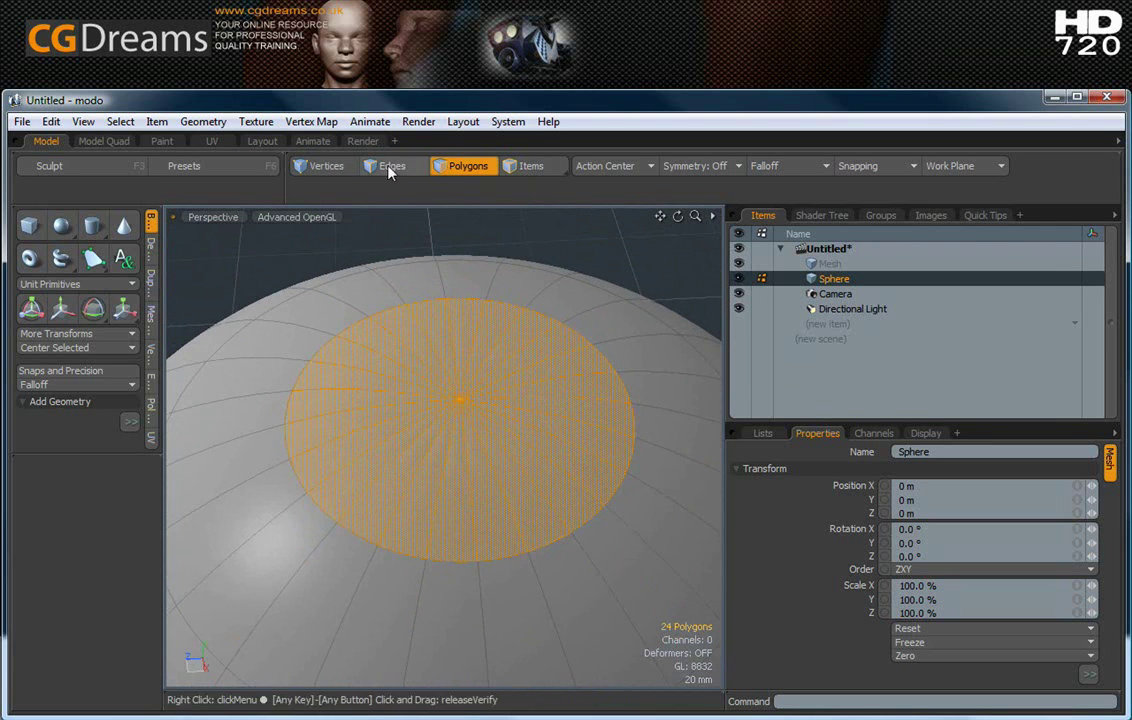
{"action": "left_click", "coordinate": [418, 122]}
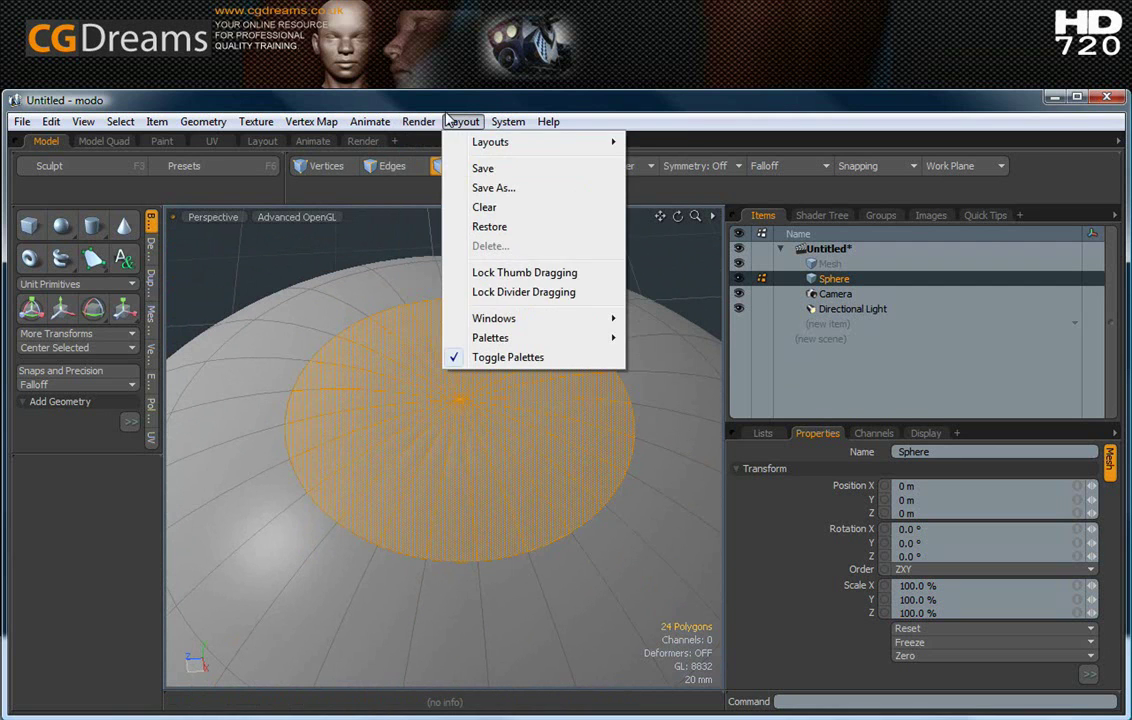
In the Render layout, widen the Camera viewport and frame the pole cap, then return to Model.
{"action": "left_click", "coordinate": [463, 122]}
{"action": "left_click", "coordinate": [362, 141]}
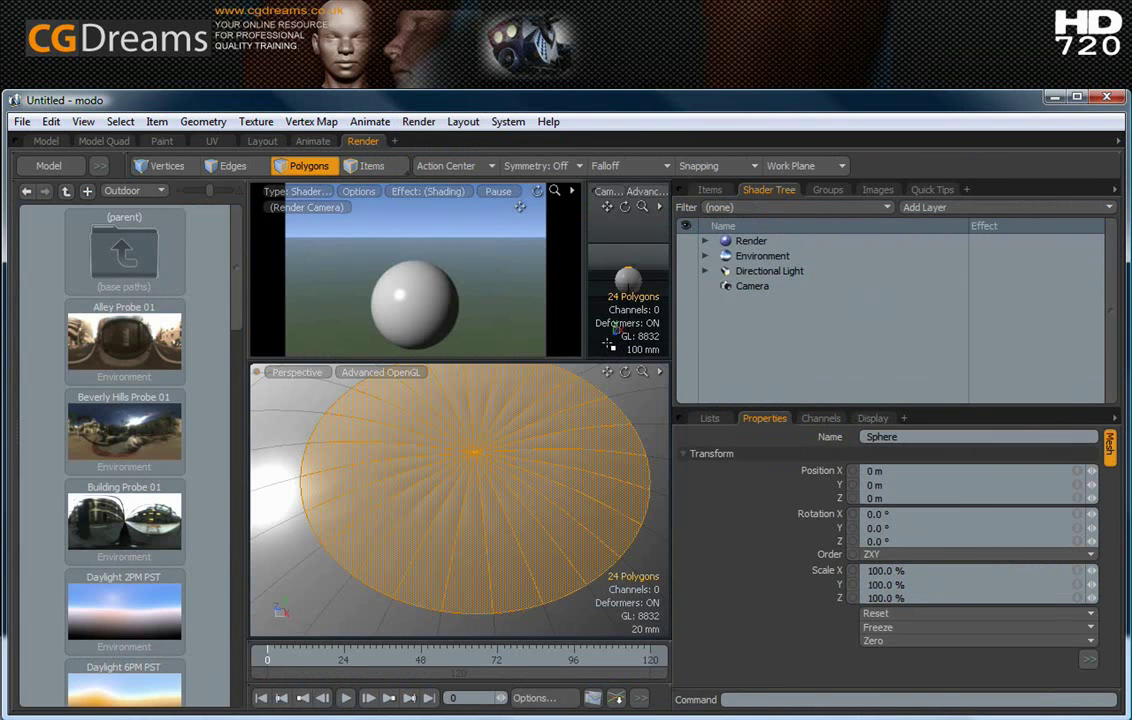
{"action": "left_click_drag", "start_coordinate": [680, 349], "coordinate": [917, 345]}
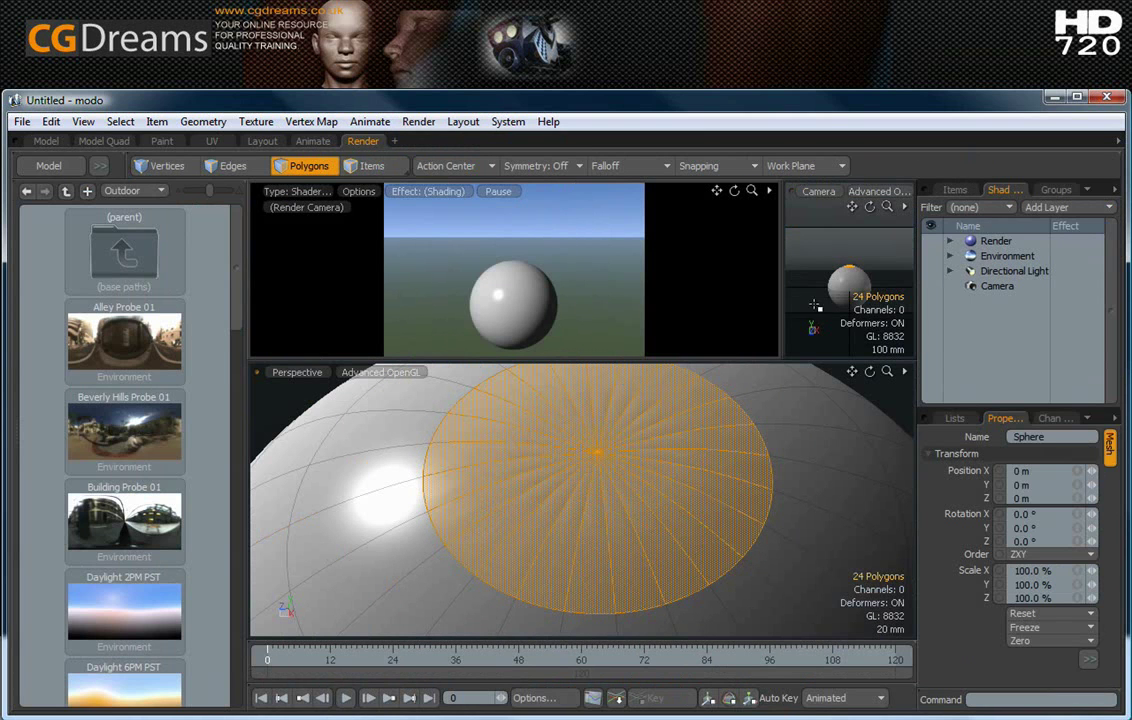
{"action": "left_click_drag", "start_coordinate": [780, 285], "coordinate": [619, 296]}
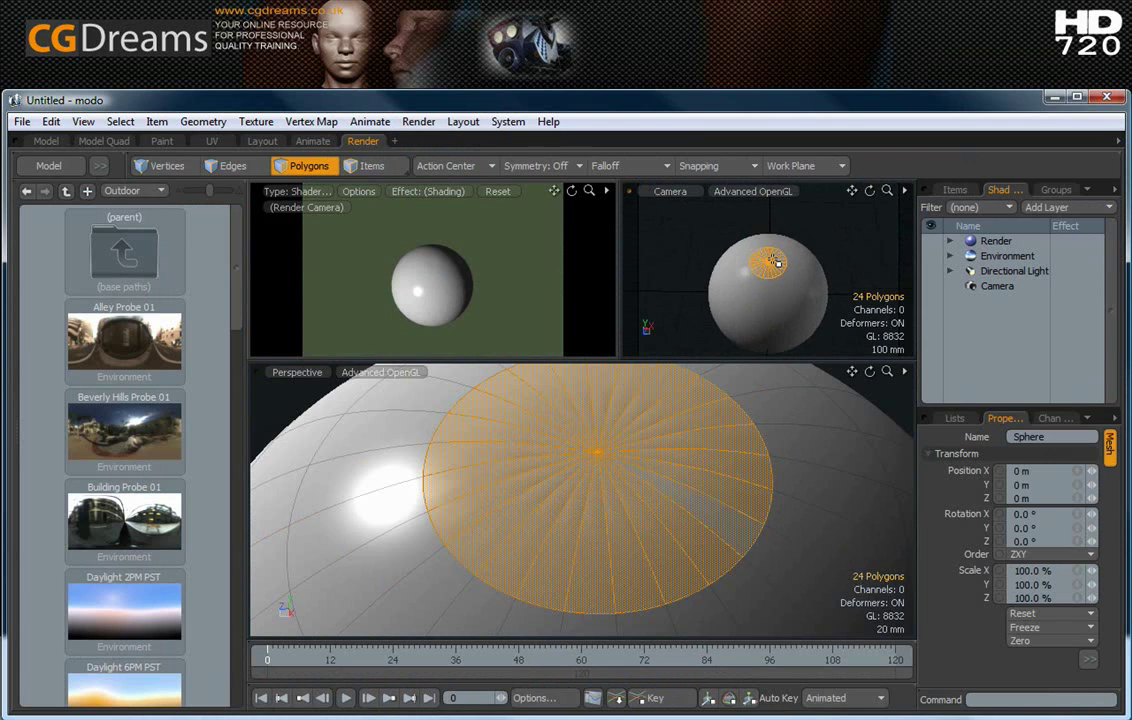
{"action": "scroll", "coordinate": [772, 260], "scroll_direction": "up", "scroll_amount": 5}
{"action": "scroll", "coordinate": [776, 262], "scroll_direction": "up", "scroll_amount": 5}
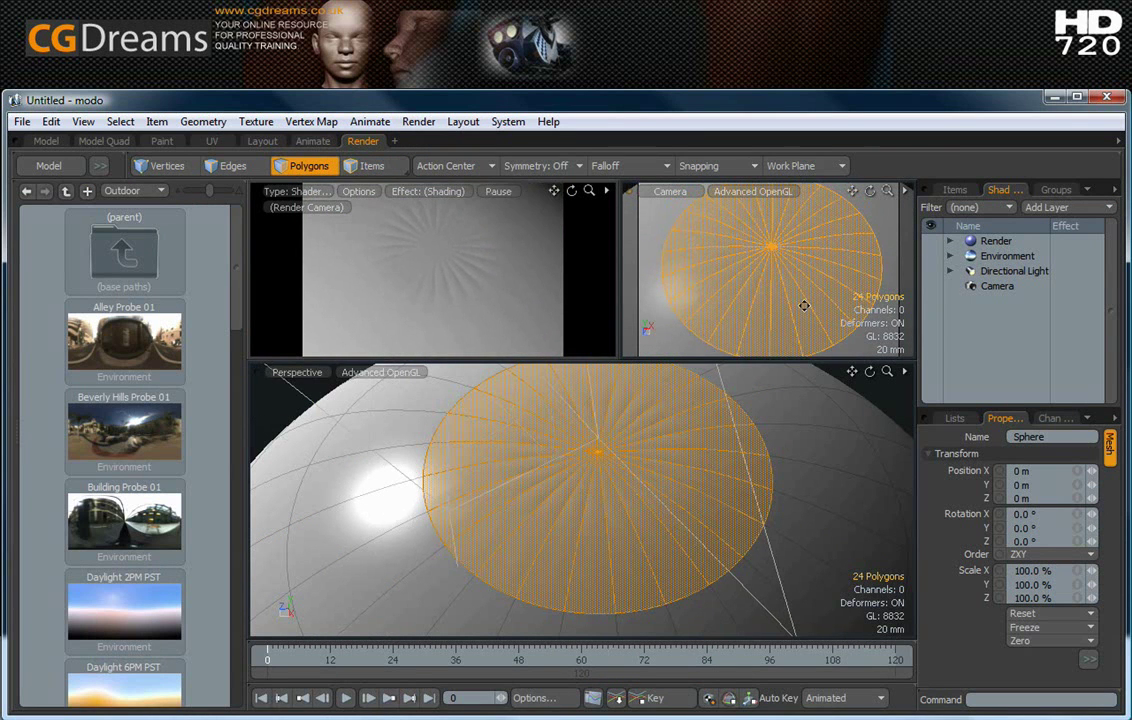
{"action": "mouse_move", "coordinate": [804, 305]}
{"action": "middle_mouse_down"}
{"action": "mouse_move", "coordinate": [803, 245]}
{"action": "mouse_move", "coordinate": [803, 321]}
{"action": "middle_mouse_up"}
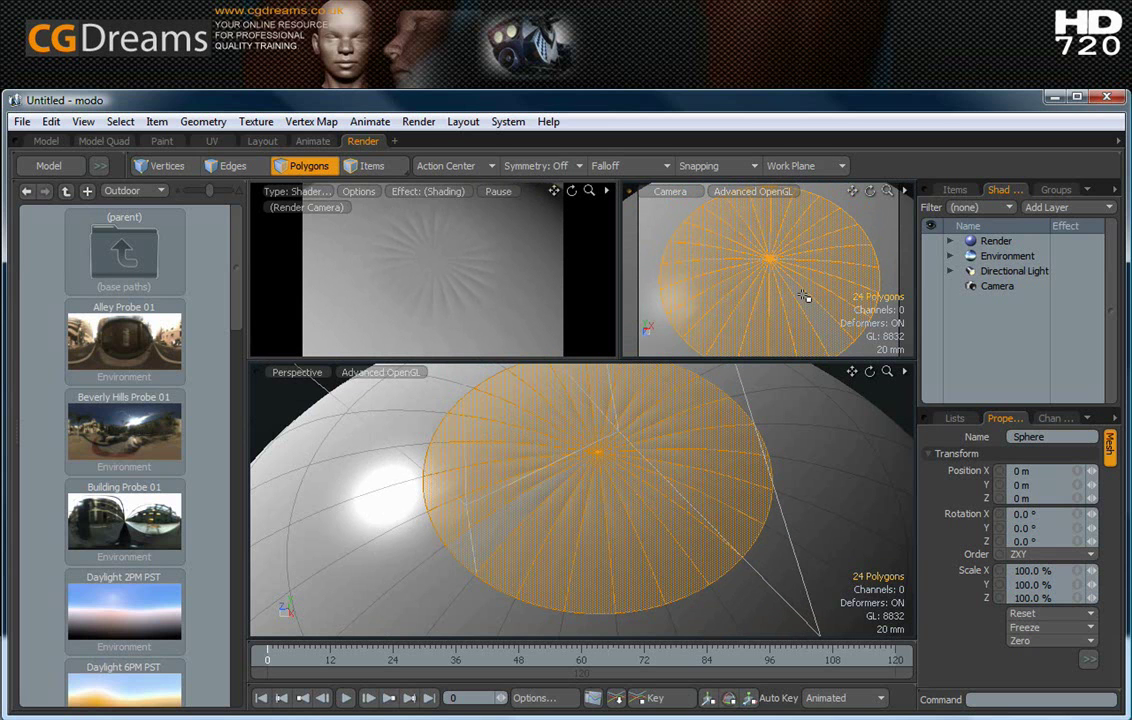
{"action": "left_click", "coordinate": [53, 143]}
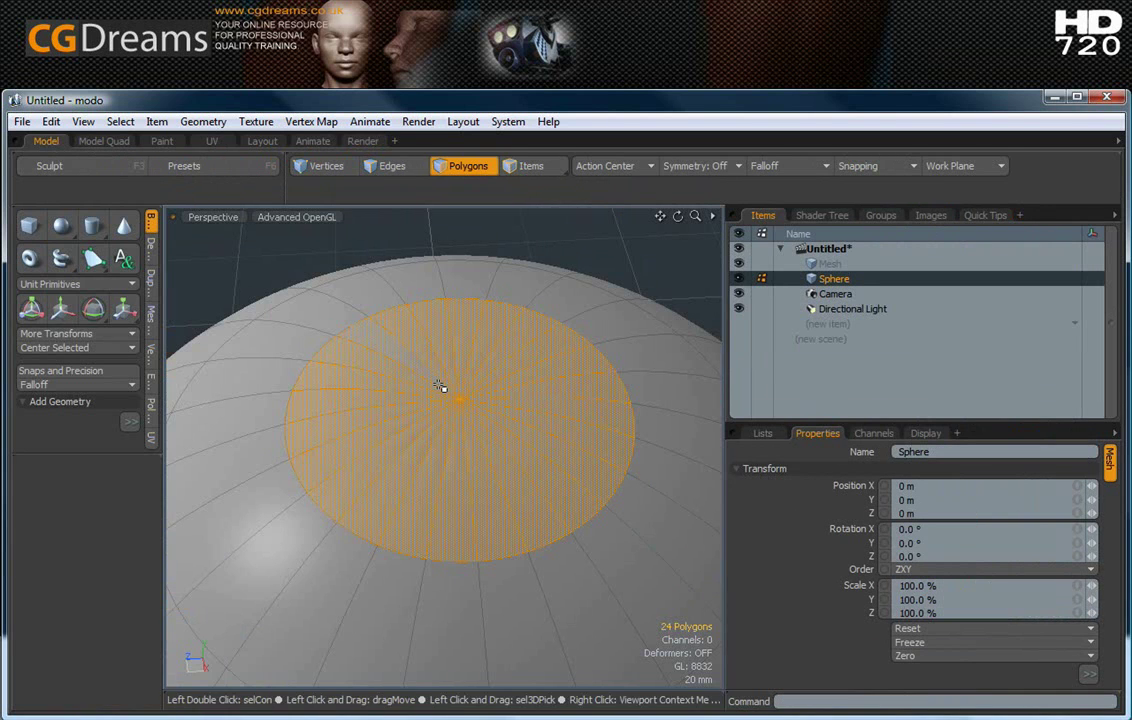
Switch to the Right view and clear the pole cap selection.
{"action": "scroll", "coordinate": [442, 387], "scroll_direction": "down", "scroll_amount": 5}
{"action": "left_click_drag", "start_coordinate": [440, 386], "coordinate": [582, 428], "text": "alt"}
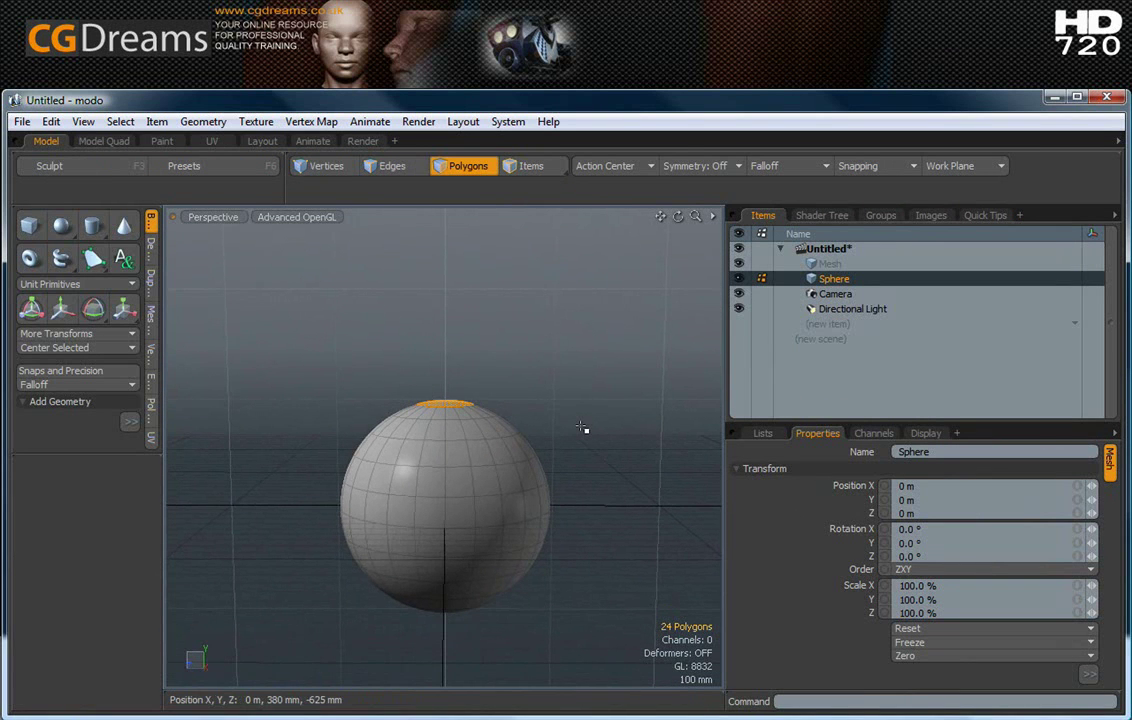
{"action": "key", "text": "ctrl+space"}
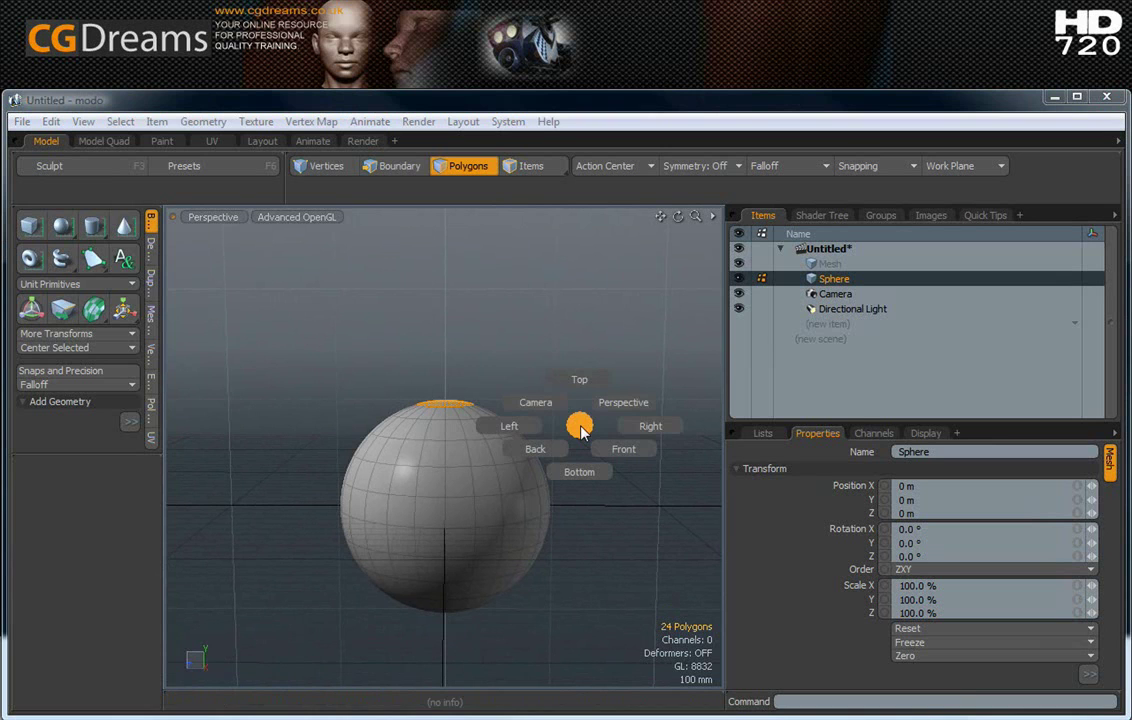
{"action": "left_click", "coordinate": [673, 432]}
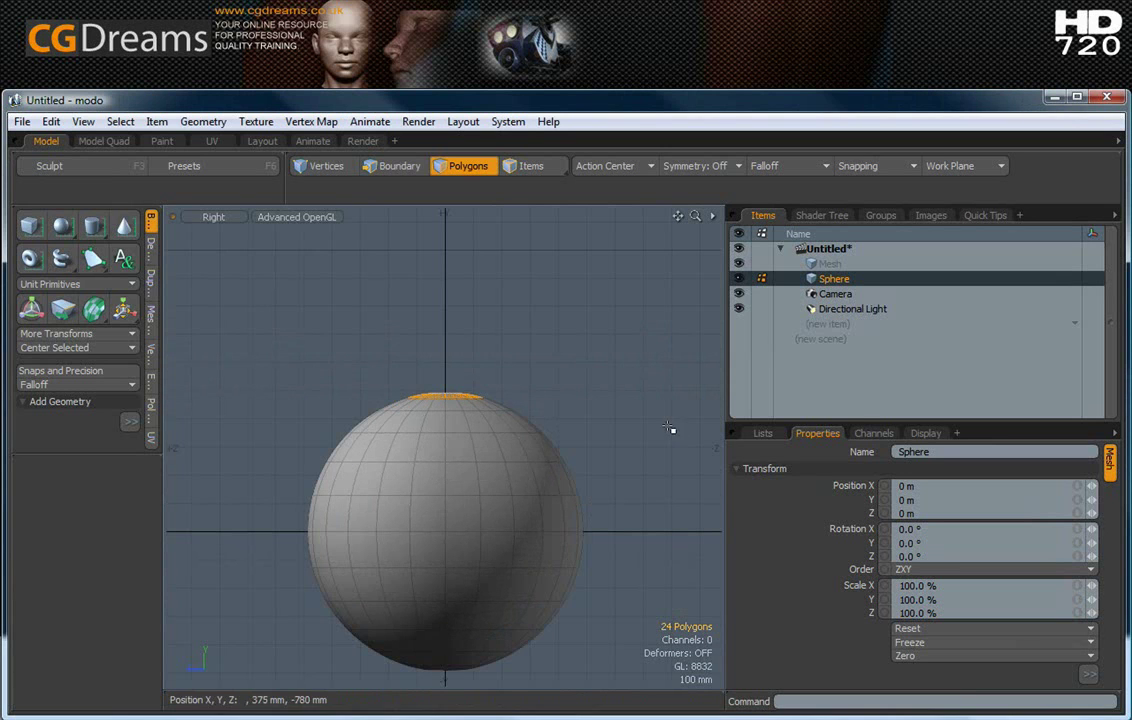
{"action": "left_click", "coordinate": [610, 372]}
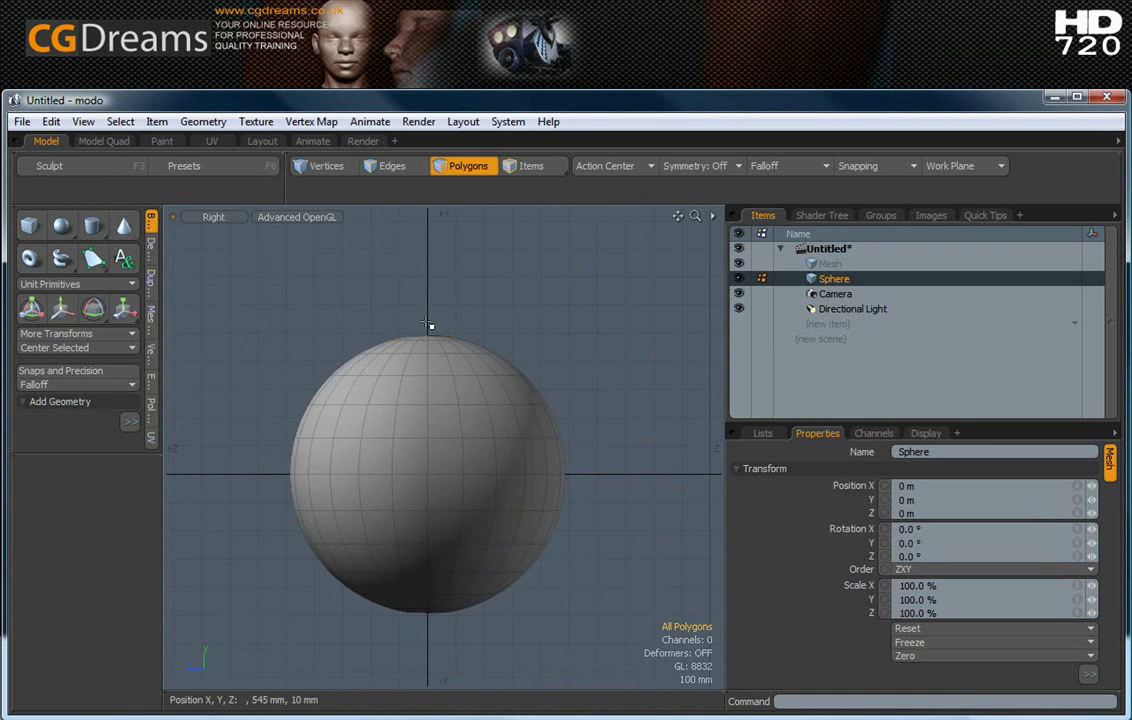
Lasso-select the right half of the sphere (144 polygons), then return to Perspective view.
{"action": "scroll", "coordinate": [432, 328], "scroll_direction": "up", "scroll_amount": 5}
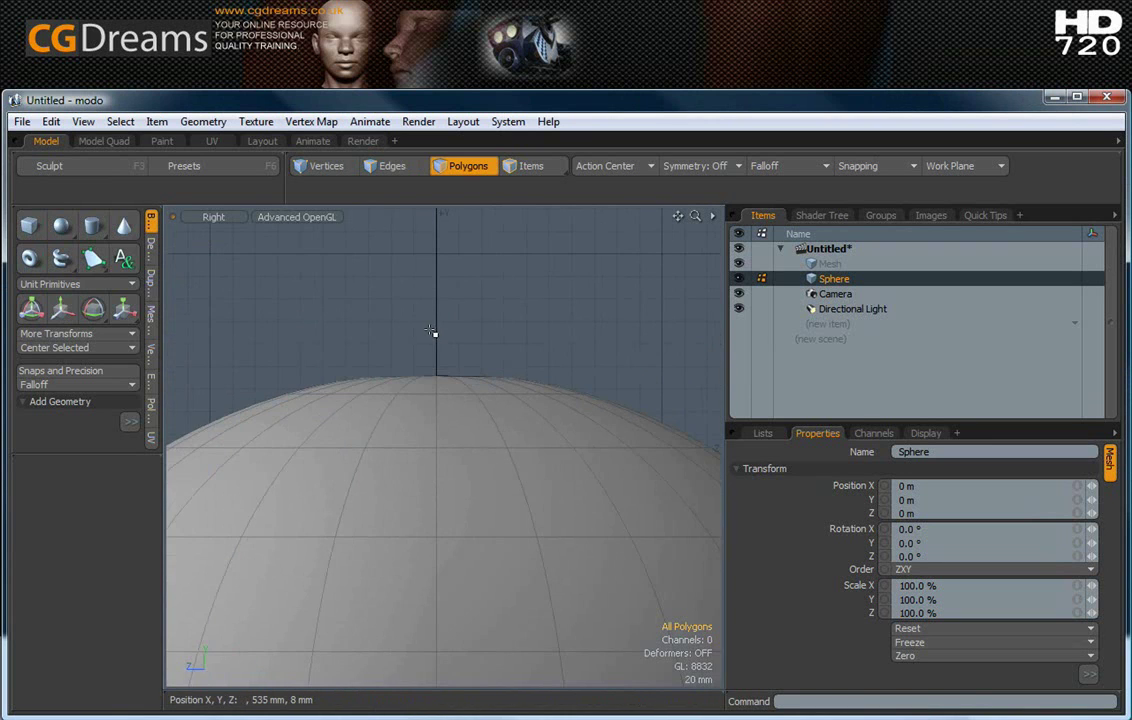
{"action": "scroll", "coordinate": [437, 337], "scroll_direction": "down", "scroll_amount": 5}
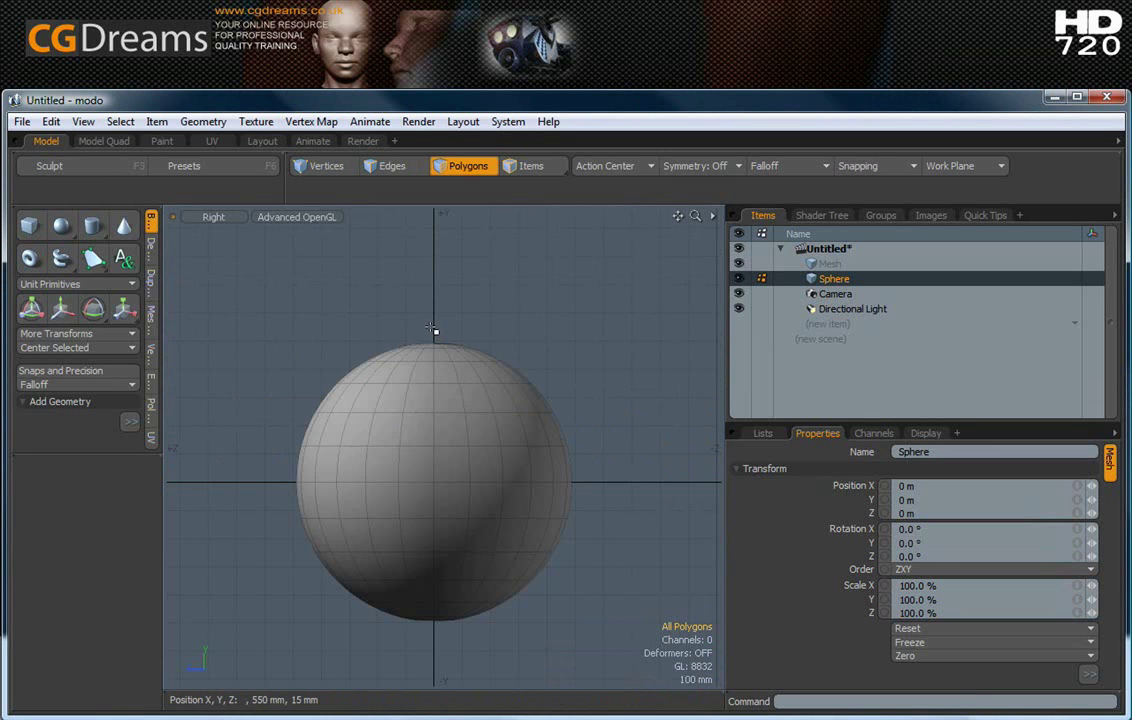
{"action": "mouse_move", "coordinate": [432, 328]}
{"action": "right_mouse_down"}
{"action": "mouse_move", "coordinate": [483, 323]}
{"action": "mouse_move", "coordinate": [602, 361]}
{"action": "mouse_move", "coordinate": [644, 414]}
{"action": "mouse_move", "coordinate": [646, 449]}
{"action": "mouse_move", "coordinate": [629, 565]}
{"action": "mouse_move", "coordinate": [579, 661]}
{"action": "mouse_move", "coordinate": [499, 693]}
{"action": "mouse_move", "coordinate": [433, 660]}
{"action": "right_mouse_up"}
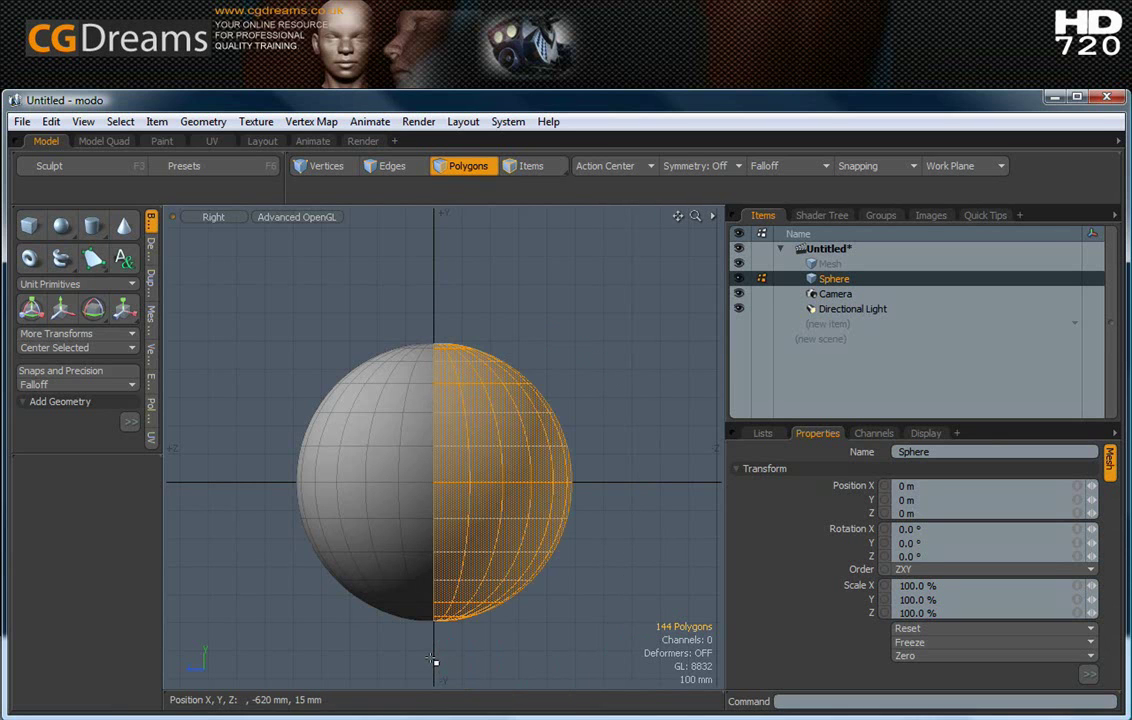
{"action": "key", "text": "ctrl+space"}
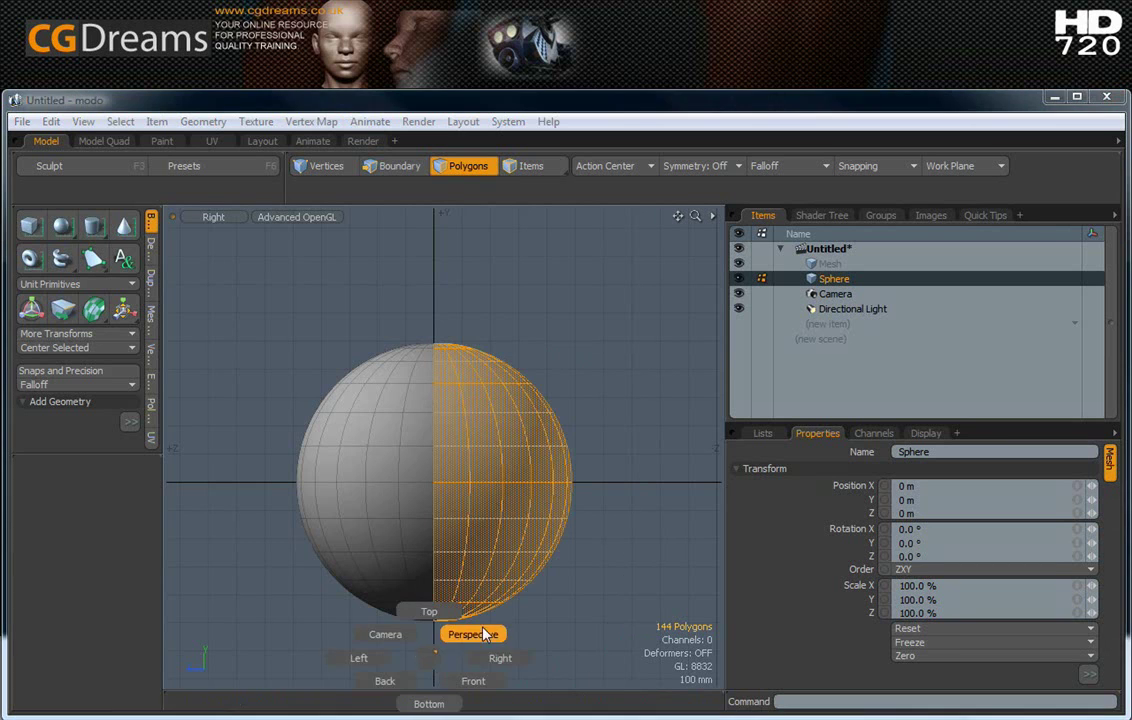
{"action": "key", "text": "ctrl+space"}
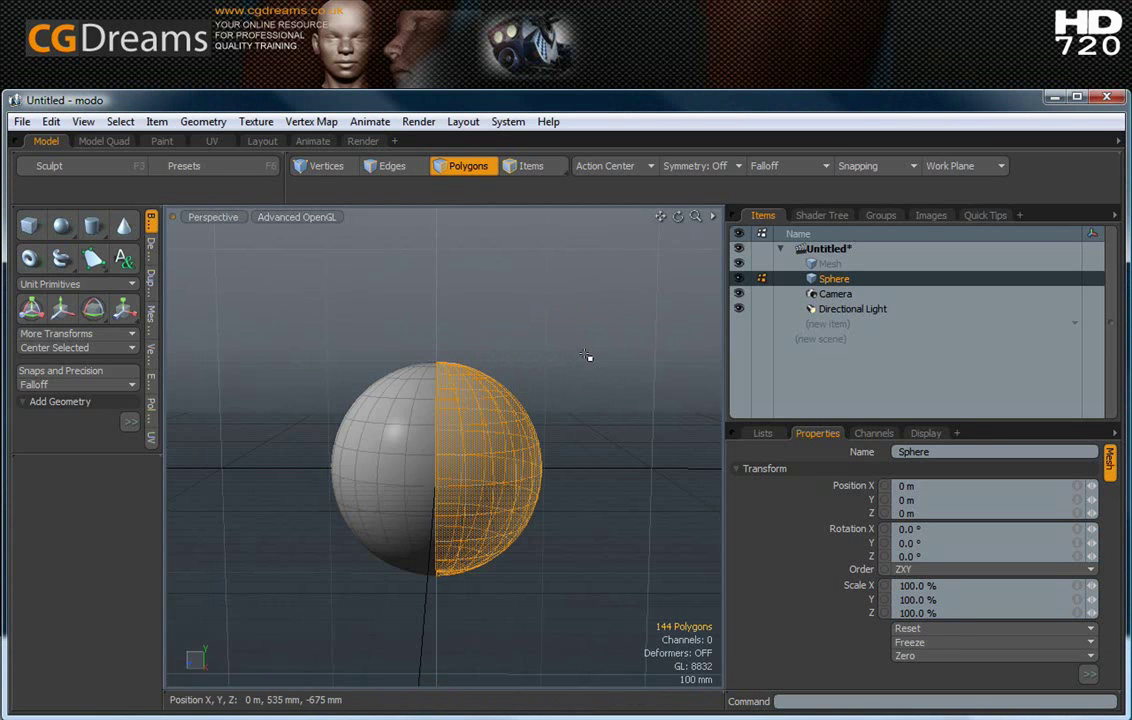
Delete the selected half of the sphere, leaving a hemisphere facing the view.
{"action": "left_click_drag", "start_coordinate": [587, 356], "coordinate": [563, 178], "text": "alt"}
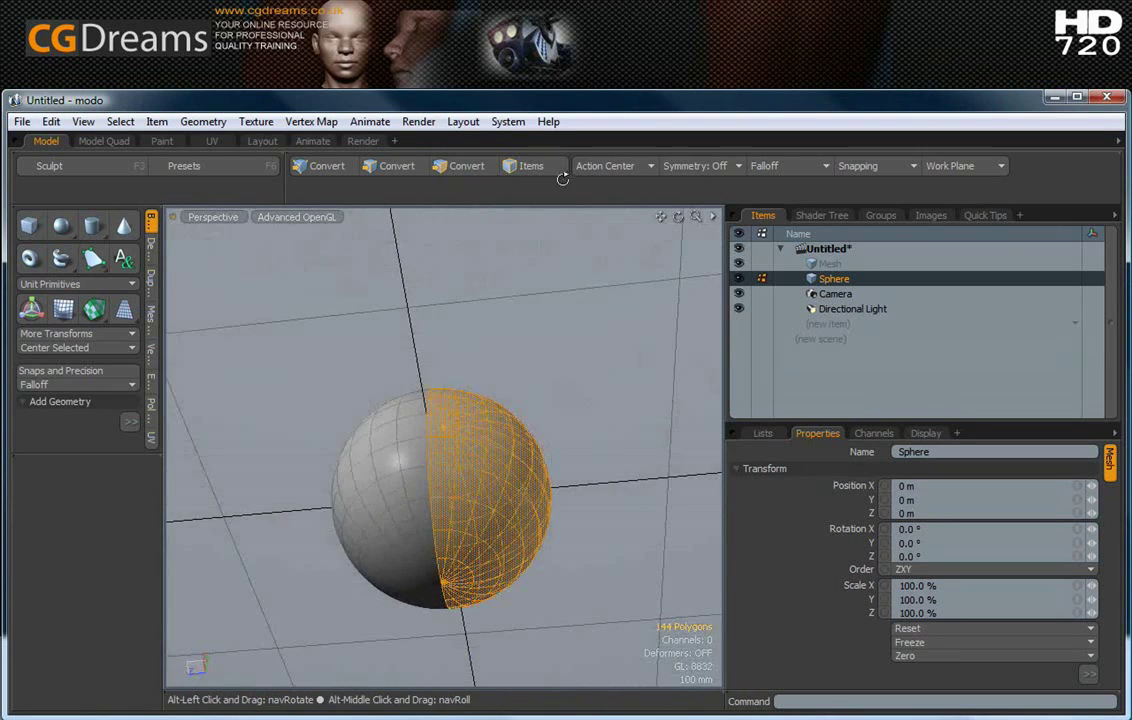
{"action": "left_click_drag", "start_coordinate": [569, 470], "coordinate": [596, 485], "text": "alt"}
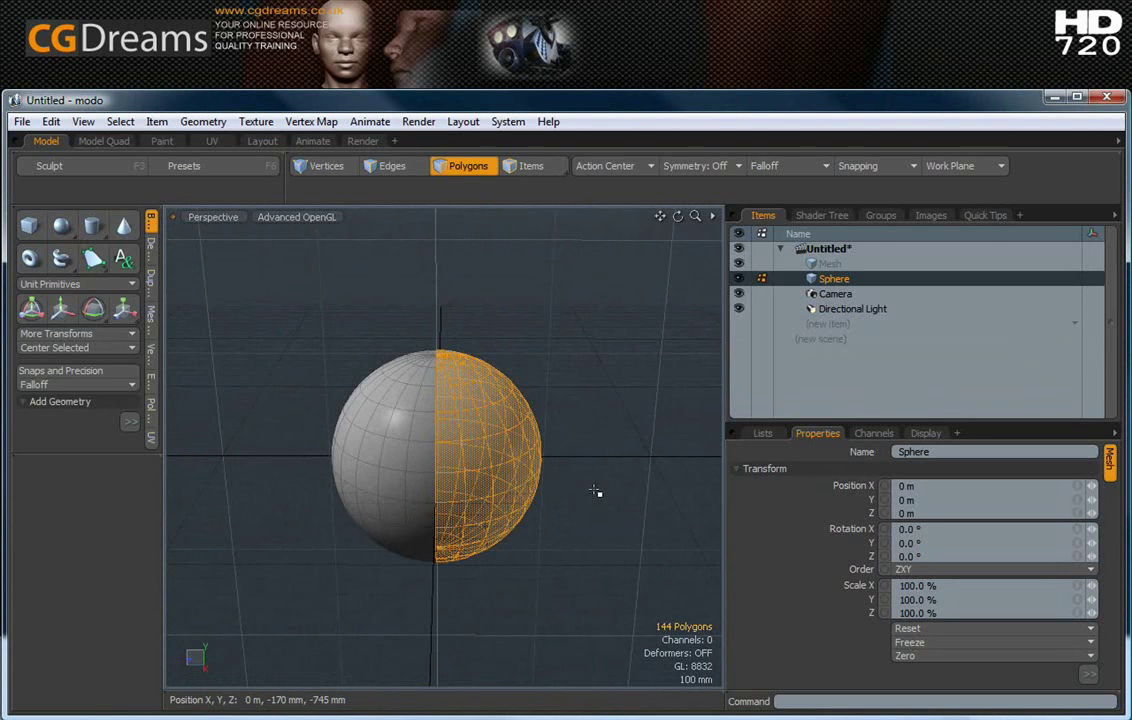
{"action": "key", "text": "Delete"}
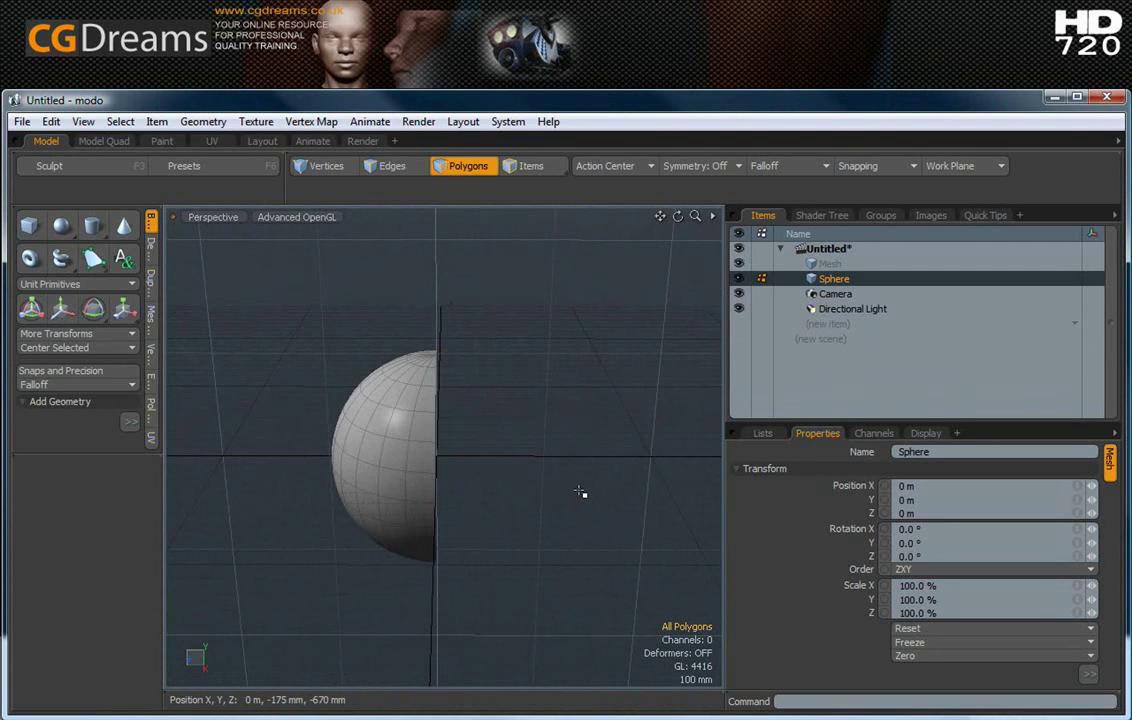
{"action": "left_click_drag", "start_coordinate": [531, 495], "coordinate": [772, 478], "text": "alt"}
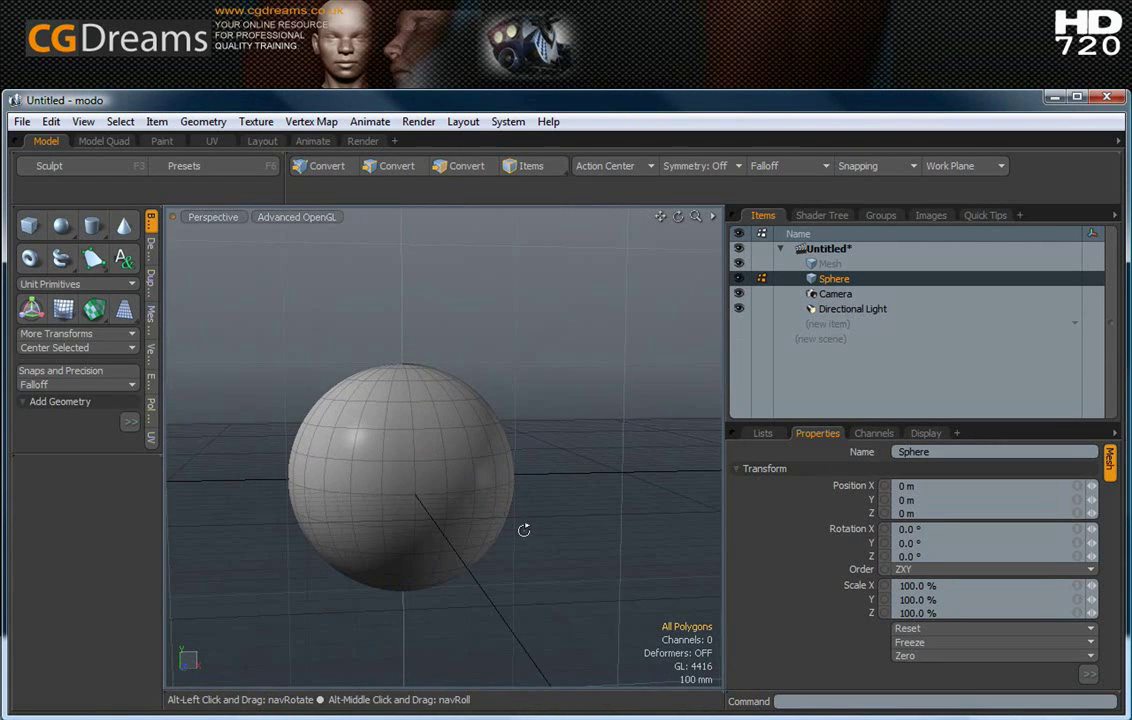
{"action": "scroll", "coordinate": [377, 497], "scroll_direction": "up", "scroll_amount": 5}
Select a two-by-two patch of four polygons on the sphere's front and orbit toward it.
{"action": "left_click", "coordinate": [377, 497]}
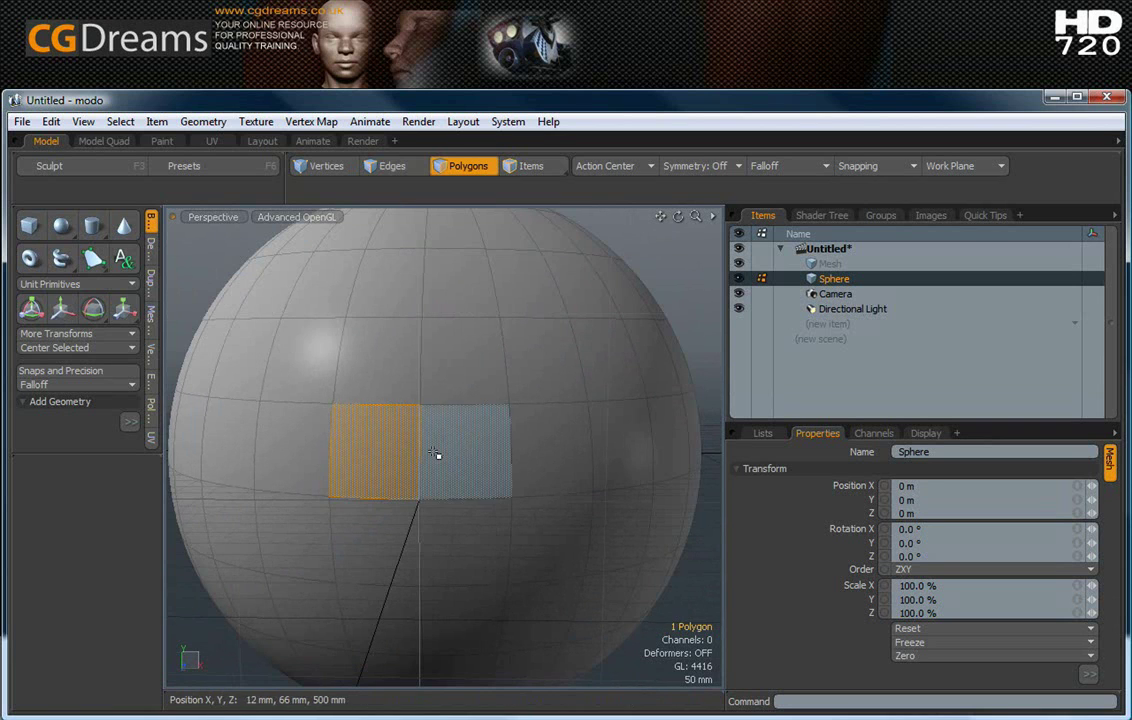
{"action": "left_click", "coordinate": [460, 457], "text": "shift"}
{"action": "left_click", "coordinate": [387, 526], "text": "shift"}
{"action": "left_click", "coordinate": [431, 524], "text": "shift"}
{"action": "scroll", "coordinate": [431, 524], "scroll_direction": "down", "scroll_amount": 5}
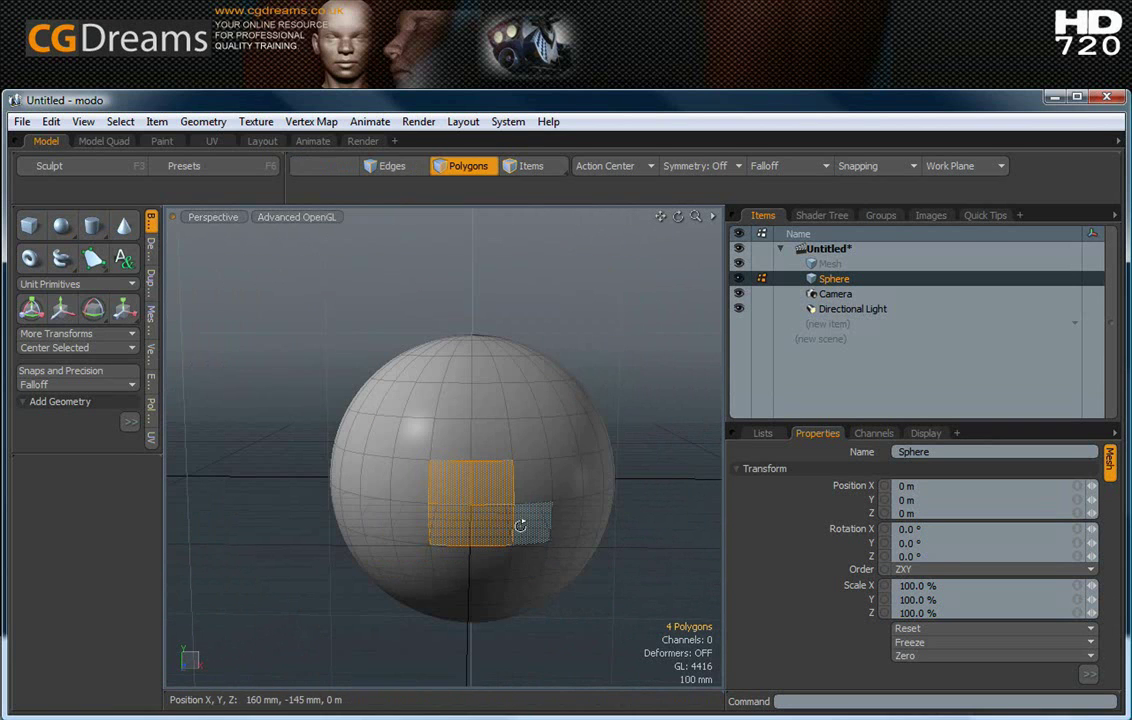
{"action": "left_click_drag", "start_coordinate": [606, 571], "coordinate": [556, 526], "text": "alt+shift"}
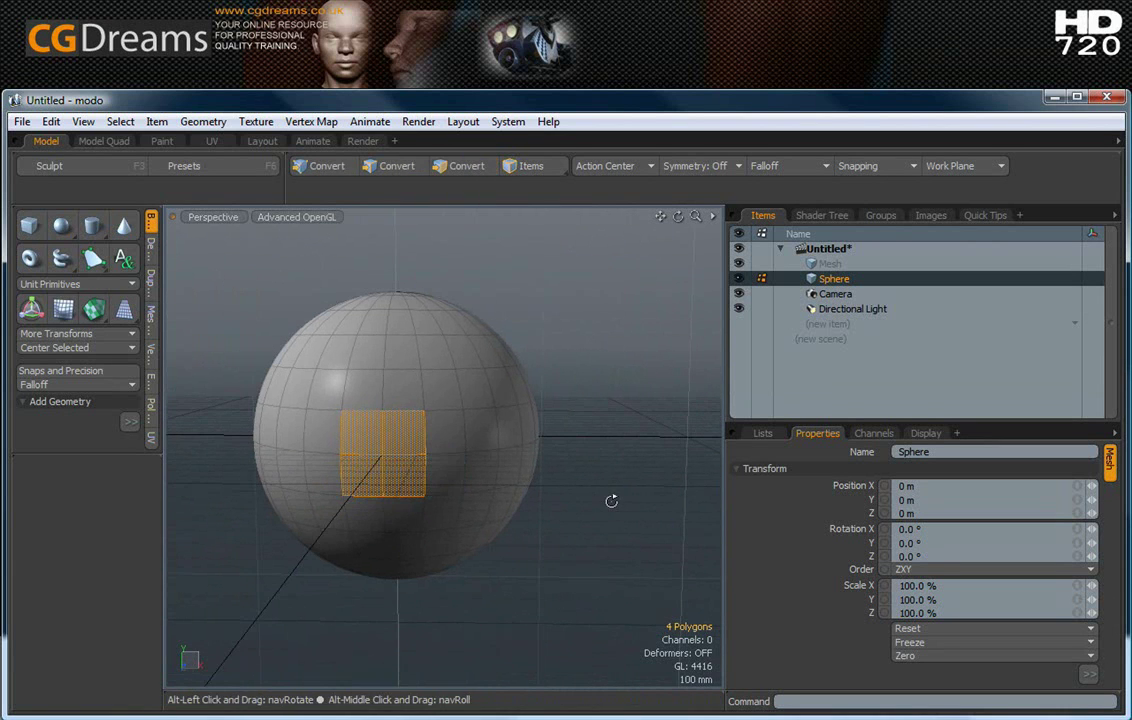
{"action": "mouse_move", "coordinate": [611, 500]}
{"action": "left_mouse_down", "text": "alt"}
{"action": "mouse_move", "coordinate": [637, 548]}
{"action": "mouse_move", "coordinate": [598, 515]}
{"action": "left_mouse_up", "text": "alt"}
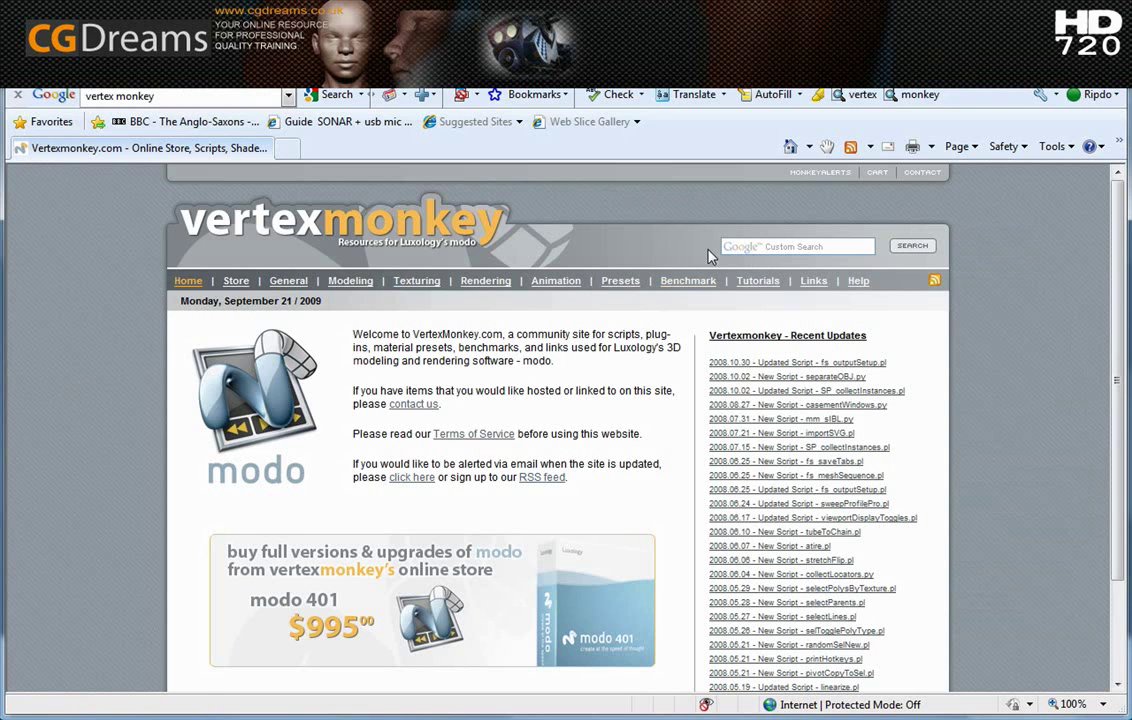
Search the Vertex Monkey site for 'perfect' and scroll through the results.
{"action": "left_click", "coordinate": [769, 245]}
{"action": "type", "text": "perf"}
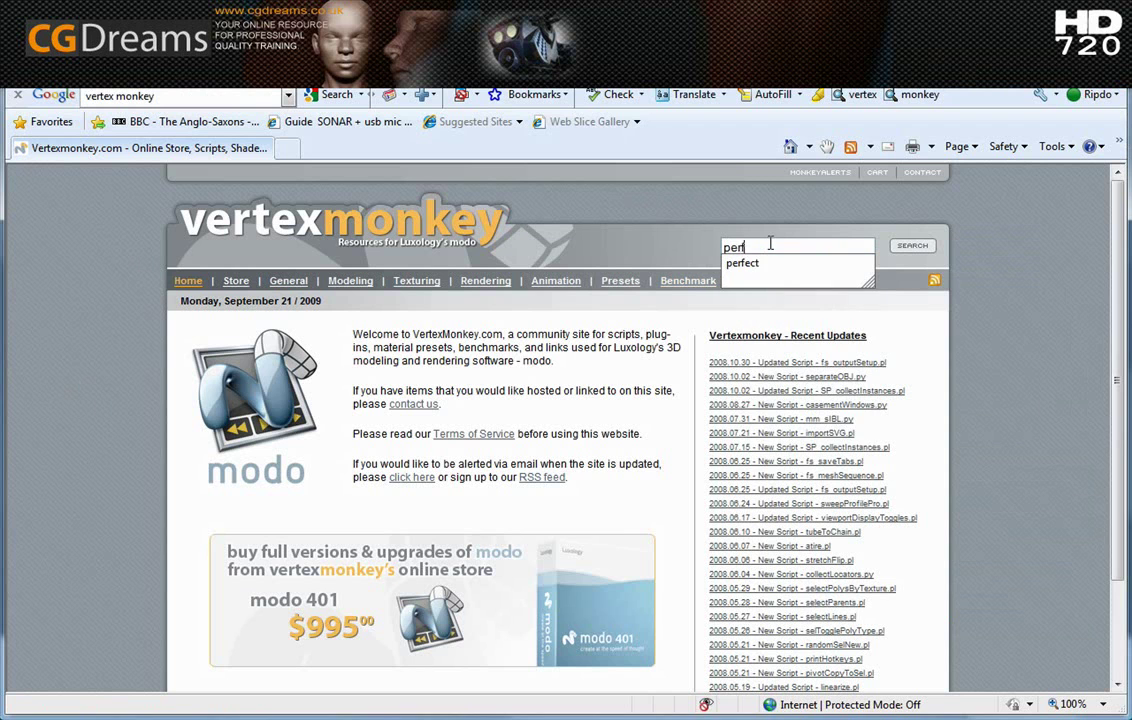
{"action": "type", "text": "ect"}
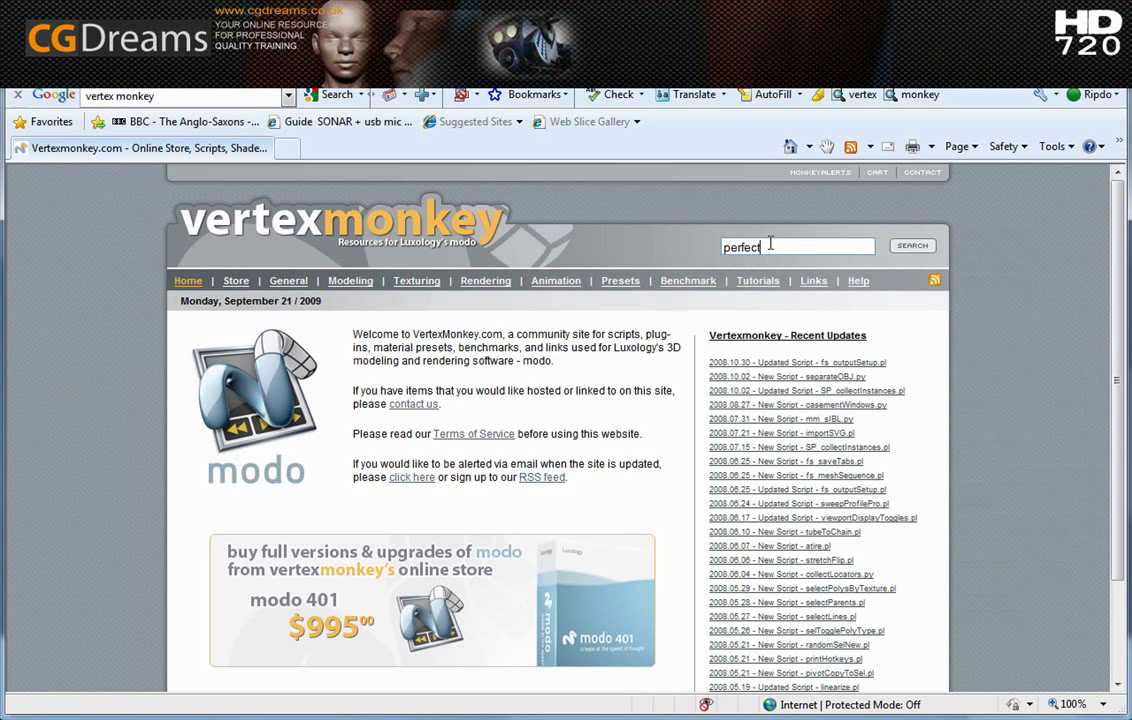
{"action": "key", "text": "Return"}
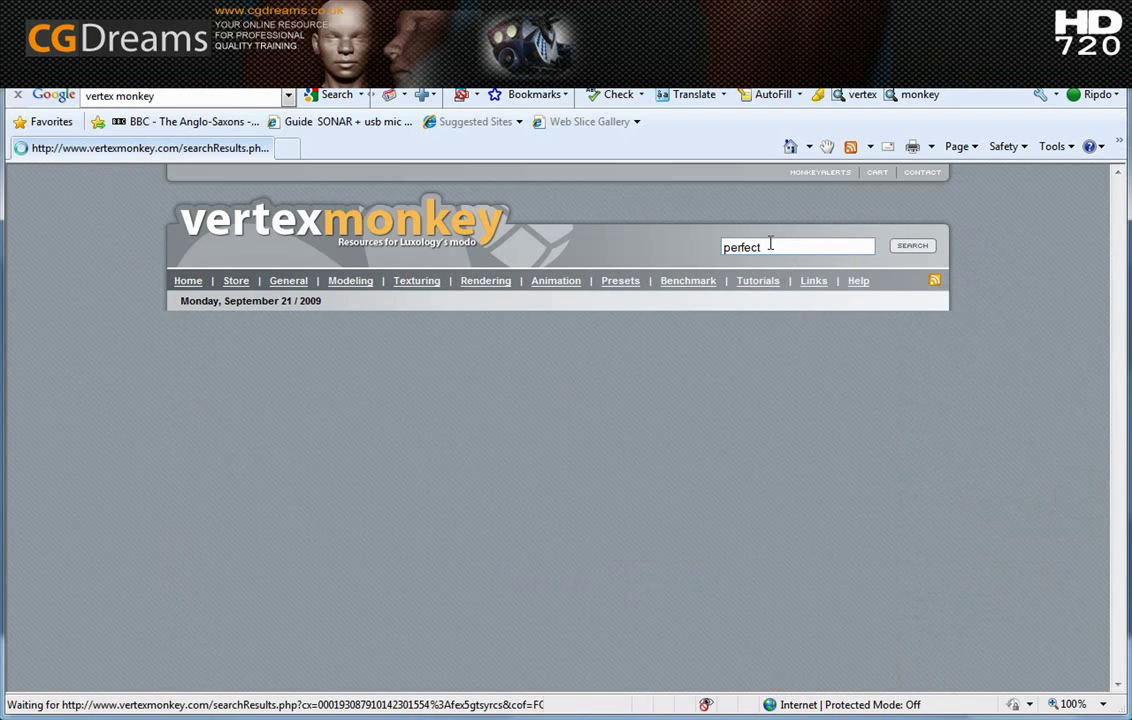
{"action": "scroll", "coordinate": [70, 448], "scroll_direction": "down", "scroll_amount": 3}
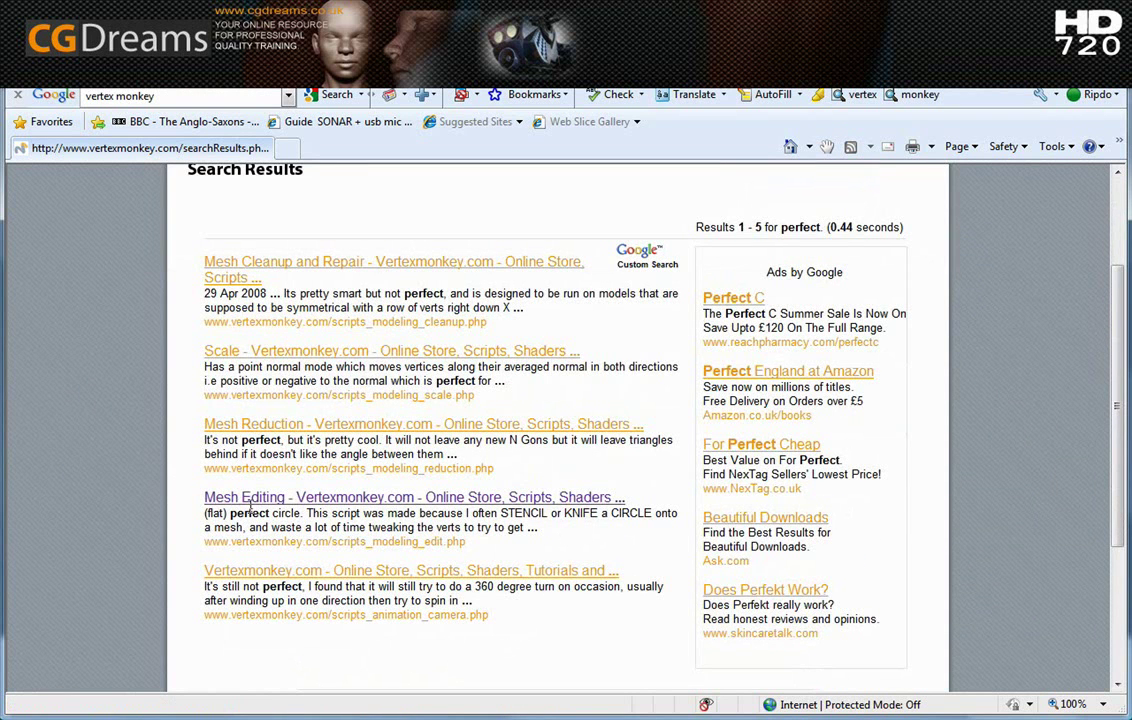
Open the Mesh Editing scripts result and scroll down to the perfectCircle_v1.6.zip entry.
{"action": "left_click_drag", "start_coordinate": [230, 513], "coordinate": [360, 505]}
{"action": "left_click", "coordinate": [358, 498]}
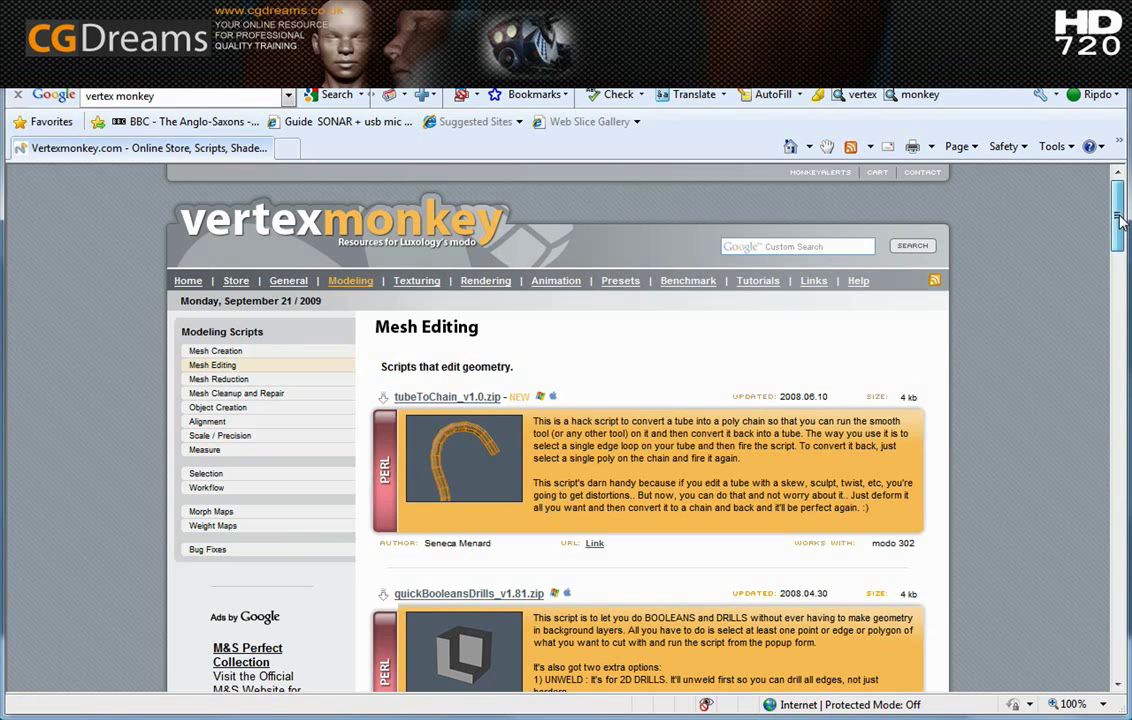
{"action": "left_click_drag", "start_coordinate": [1121, 218], "coordinate": [1122, 234]}
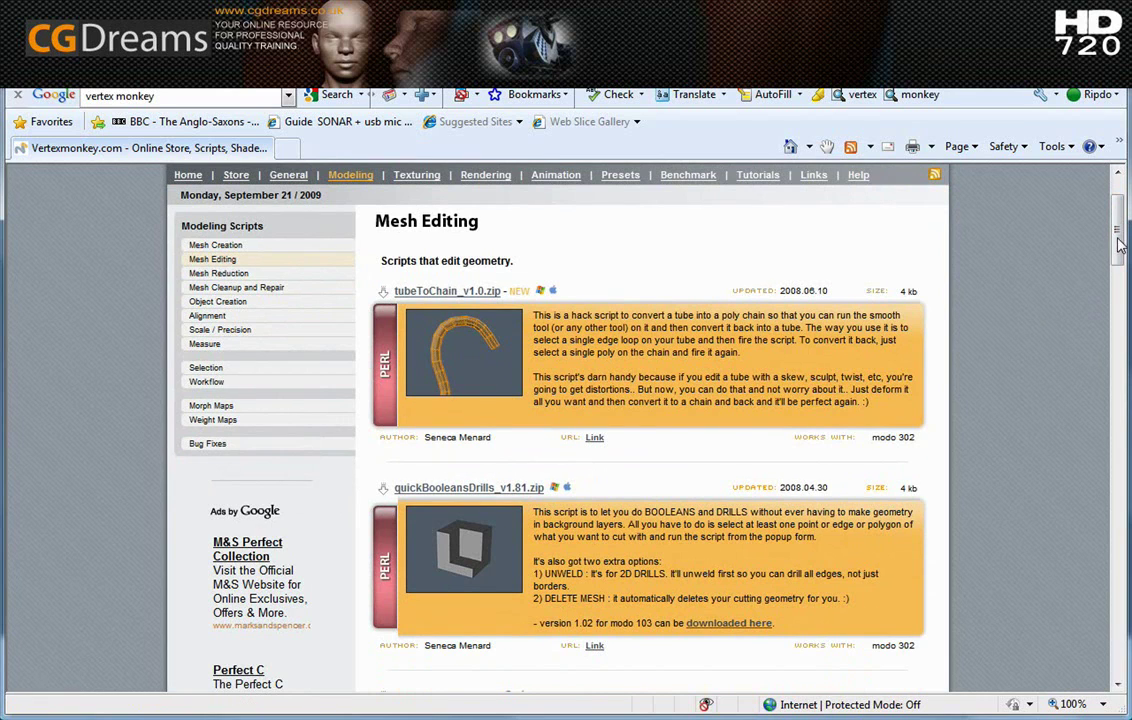
{"action": "left_click_drag", "start_coordinate": [1119, 233], "coordinate": [1127, 330]}
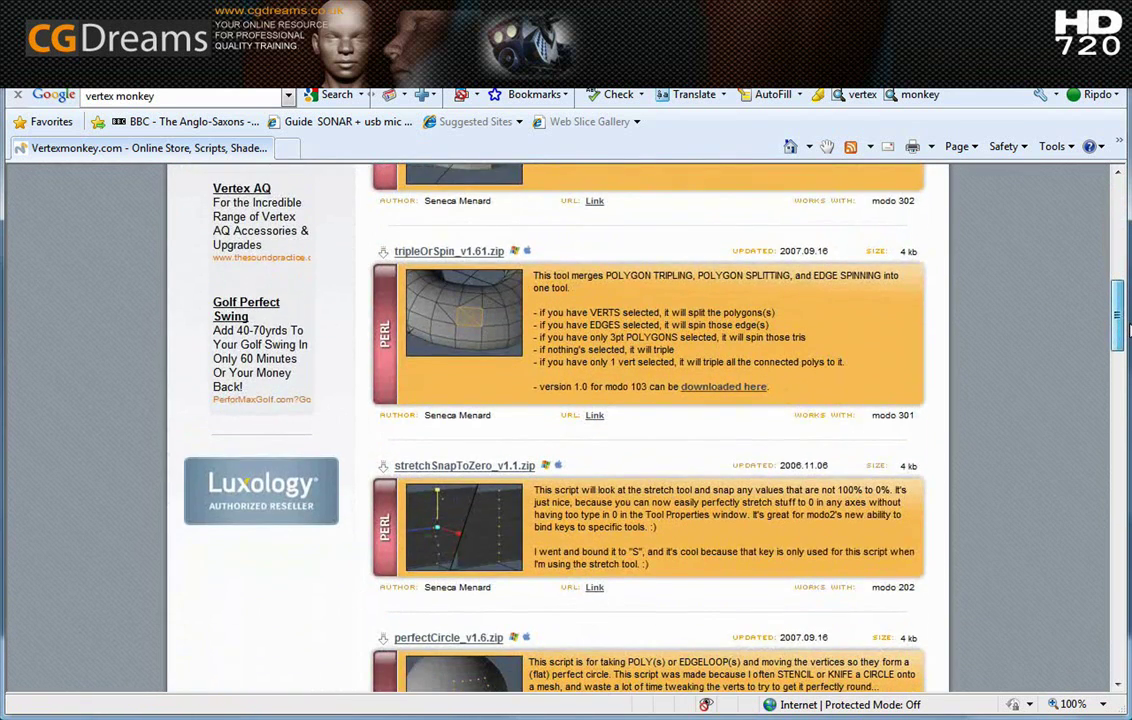
{"action": "scroll", "coordinate": [1125, 330], "scroll_direction": "down", "scroll_amount": 4}
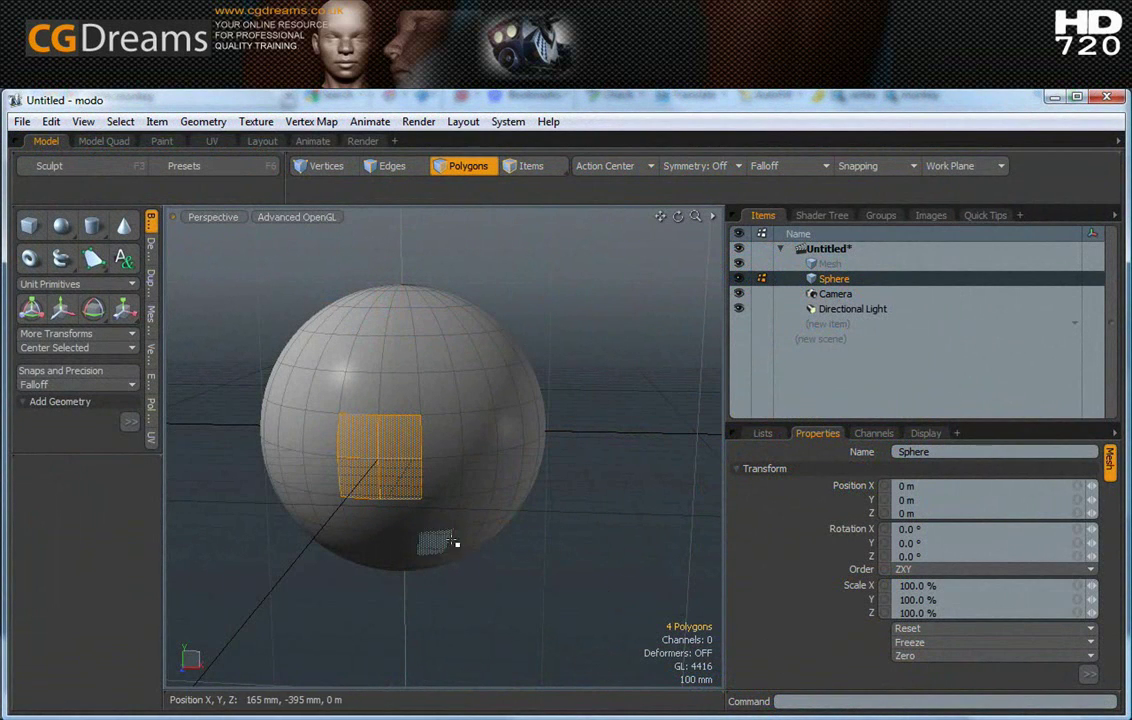
Run the perfectCircle .pl script on the four-polygon patch via System > Run Script.
{"action": "left_click", "coordinate": [509, 128]}
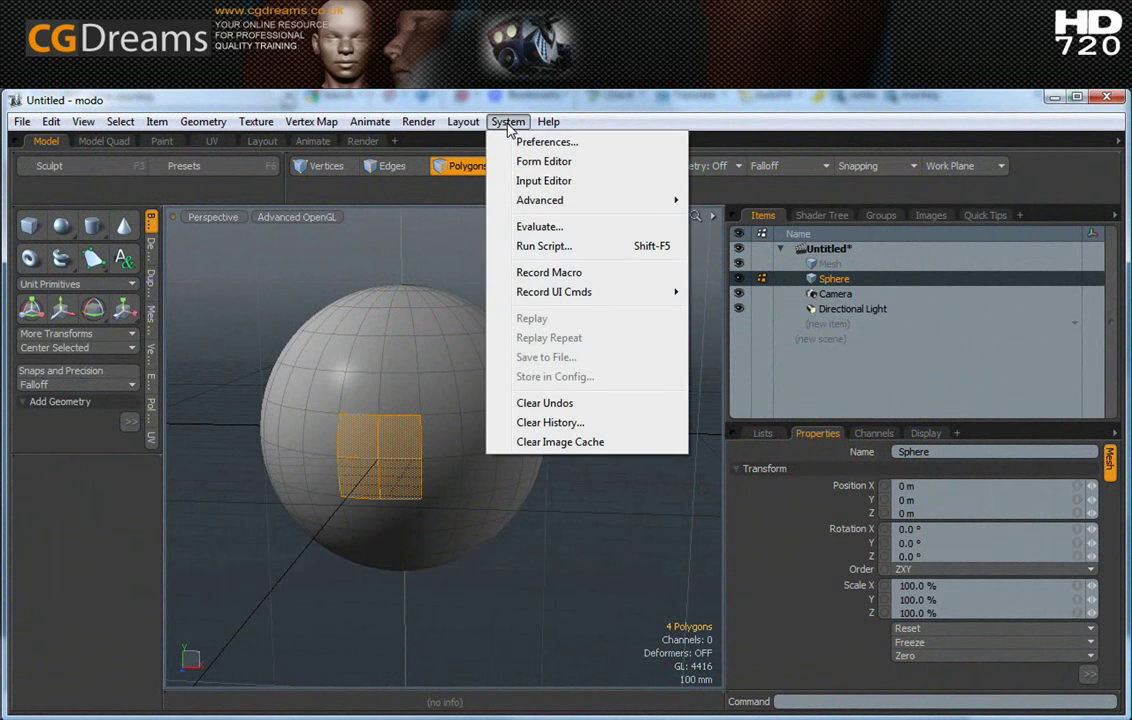
{"action": "left_click", "coordinate": [560, 246]}
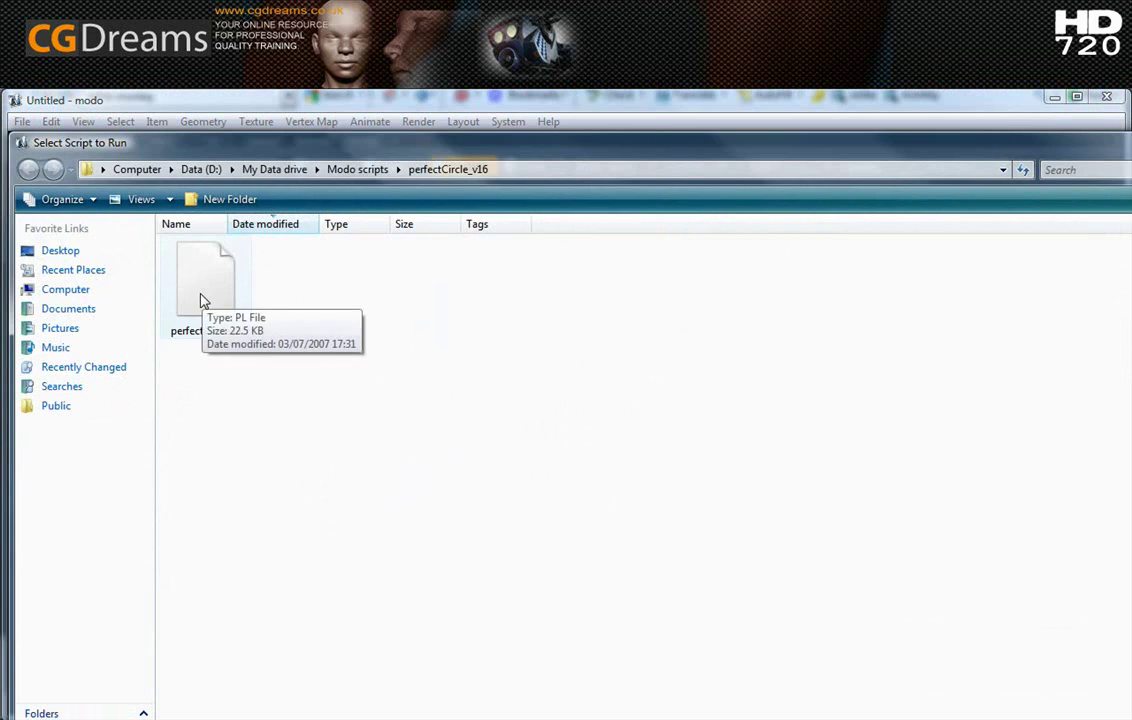
{"action": "double_click", "coordinate": [205, 295]}
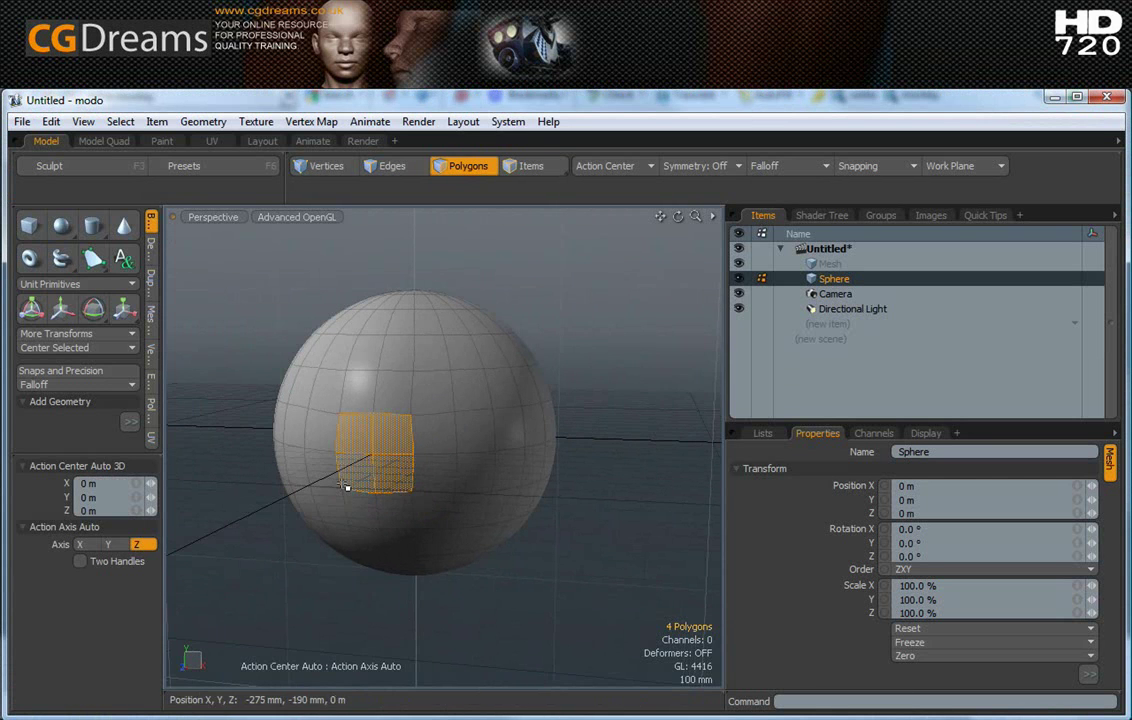
{"action": "scroll", "coordinate": [349, 485], "scroll_direction": "up", "scroll_amount": 5}
{"action": "mouse_move", "coordinate": [442, 450]}
{"action": "left_mouse_down", "text": "alt"}
{"action": "mouse_move", "coordinate": [505, 429]}
{"action": "mouse_move", "coordinate": [463, 447]}
{"action": "left_mouse_up", "text": "alt"}
Clear the selection, then double-click the sphere to select all 144 polygons.
{"action": "scroll", "coordinate": [463, 447], "scroll_direction": "down", "scroll_amount": 5}
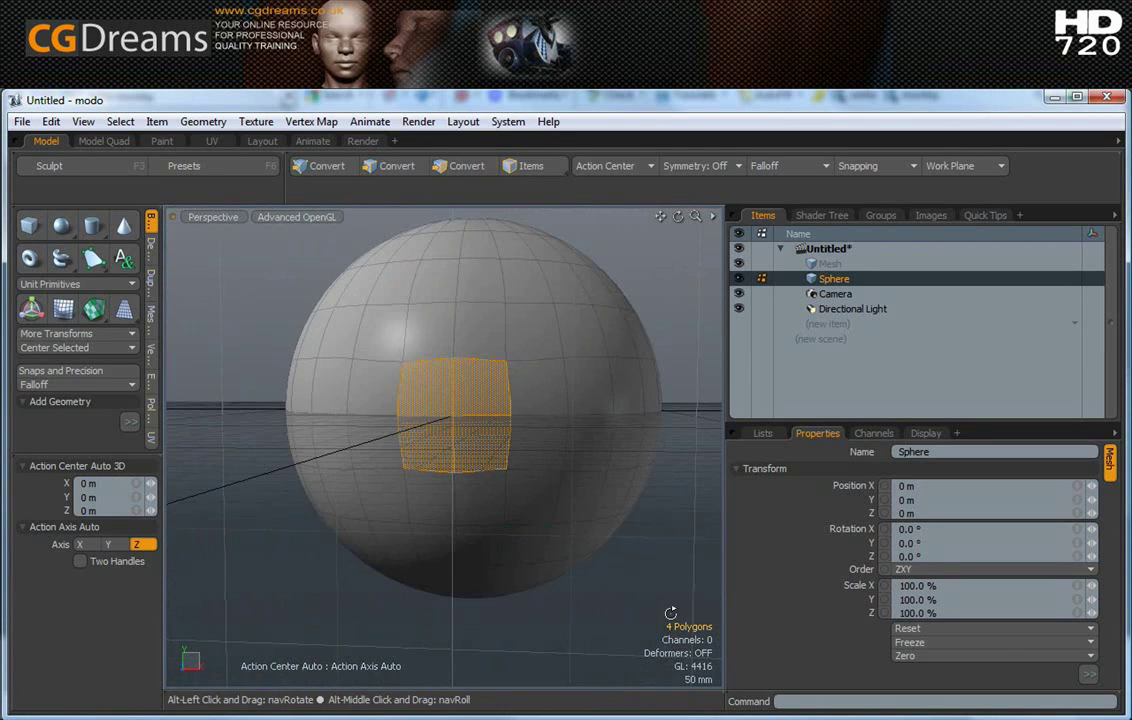
{"action": "left_click_drag", "start_coordinate": [672, 611], "coordinate": [594, 642], "text": "alt"}
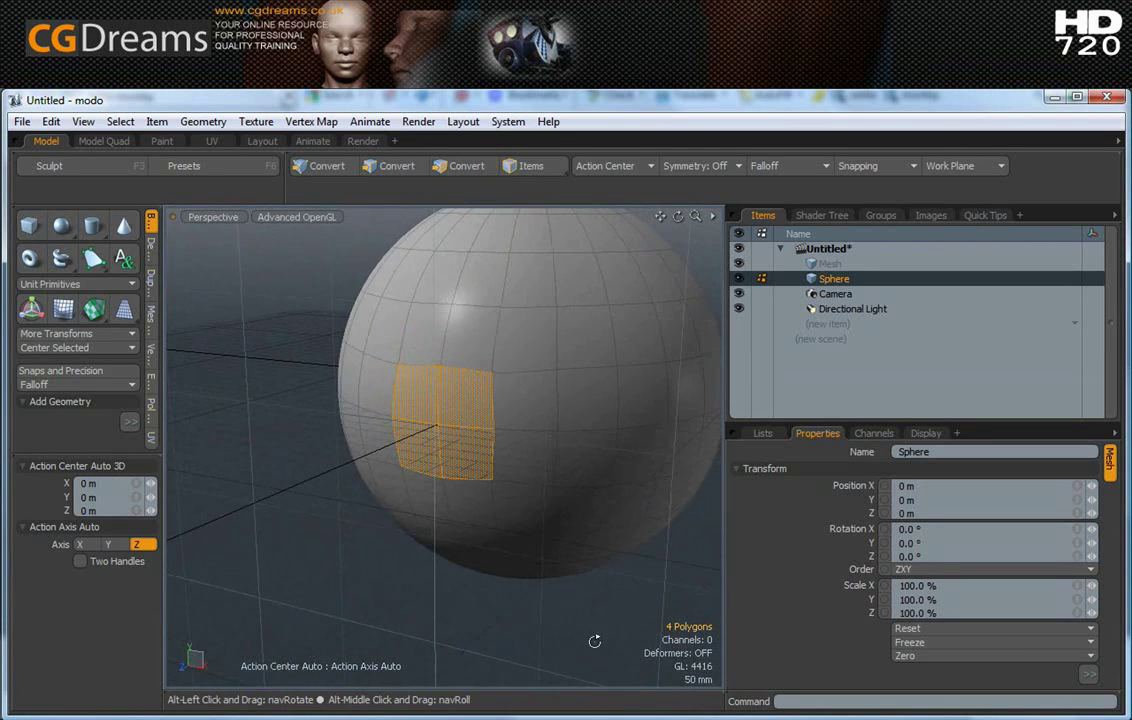
{"action": "left_click", "coordinate": [537, 630]}
{"action": "left_click_drag", "start_coordinate": [341, 576], "coordinate": [334, 551], "text": "alt"}
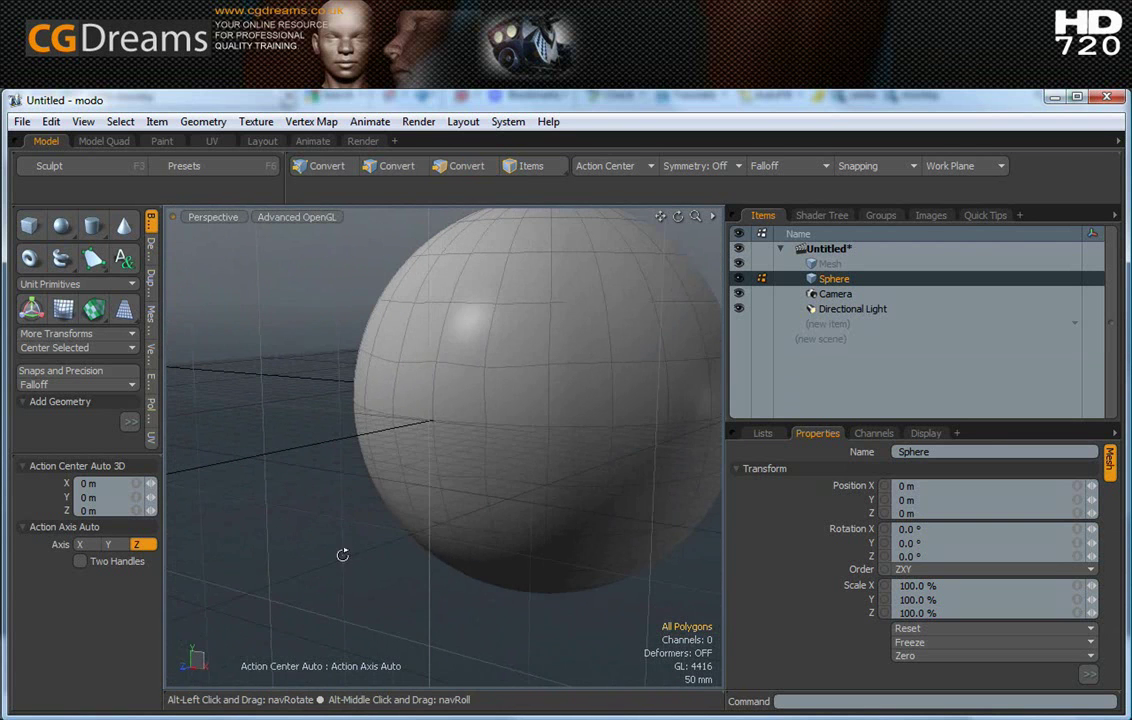
{"action": "double_click", "coordinate": [493, 410]}
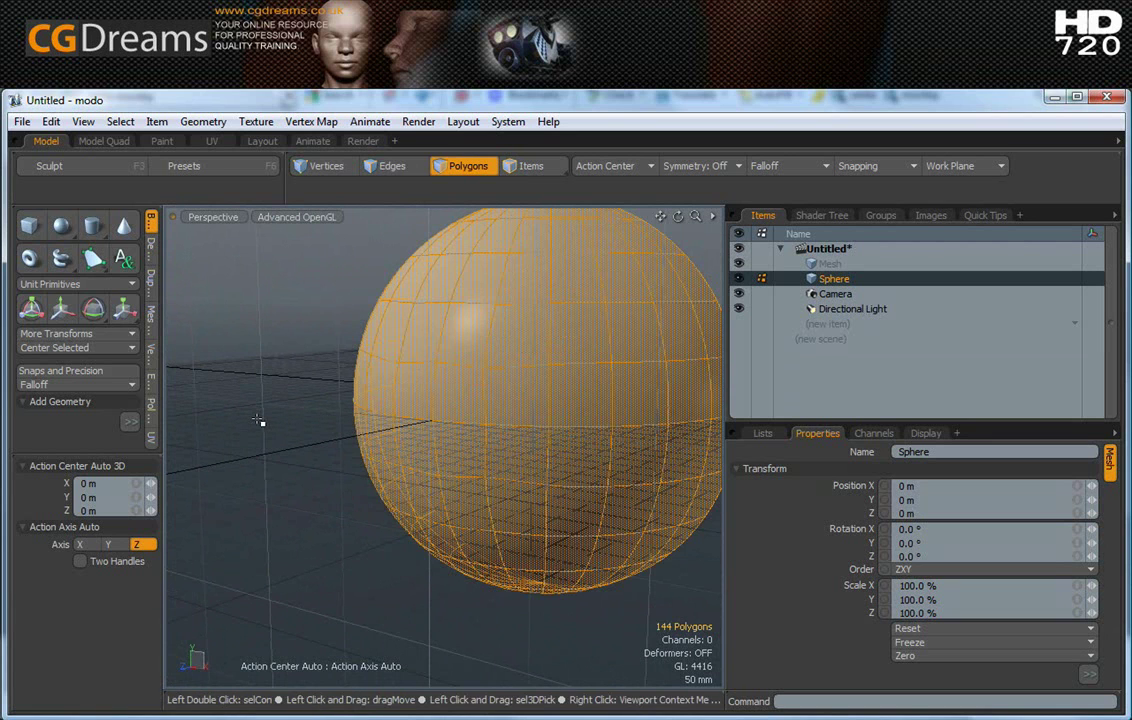
Deselect the sphere, then select the rounded eight-sided patch polygons and orbit to inspect them.
{"action": "left_click", "coordinate": [525, 166]}
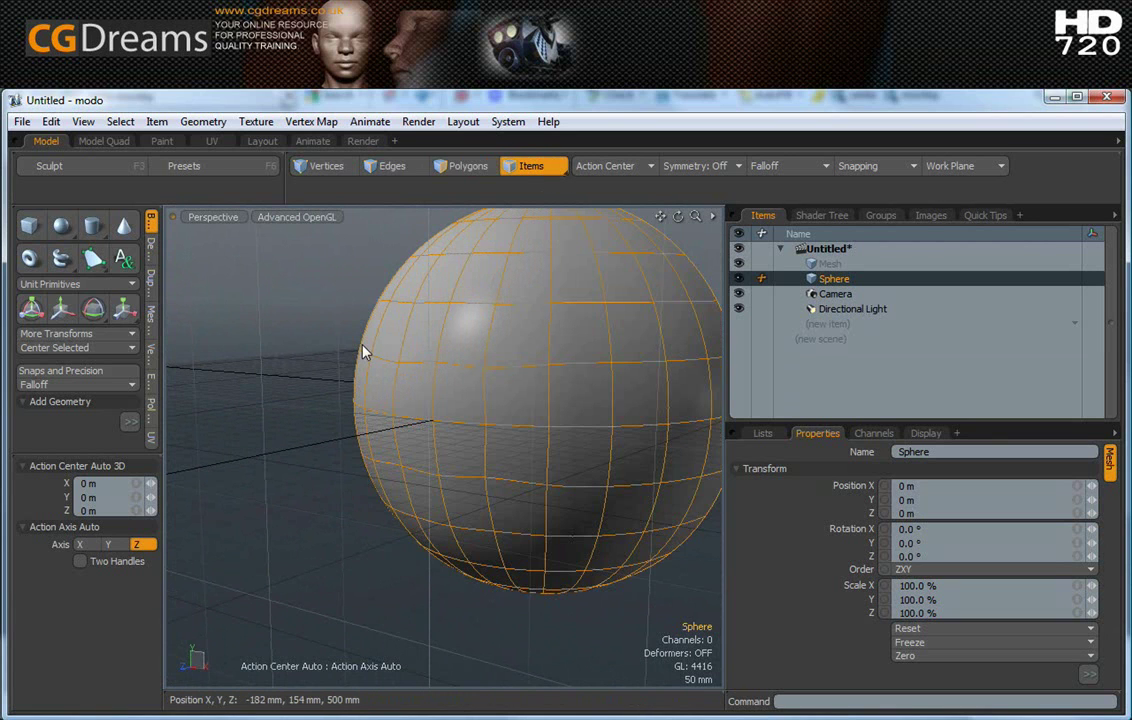
{"action": "left_click", "coordinate": [248, 465]}
{"action": "left_click_drag", "start_coordinate": [248, 465], "coordinate": [445, 637], "text": "alt"}
{"action": "scroll", "coordinate": [418, 389], "scroll_direction": "up", "scroll_amount": 5}
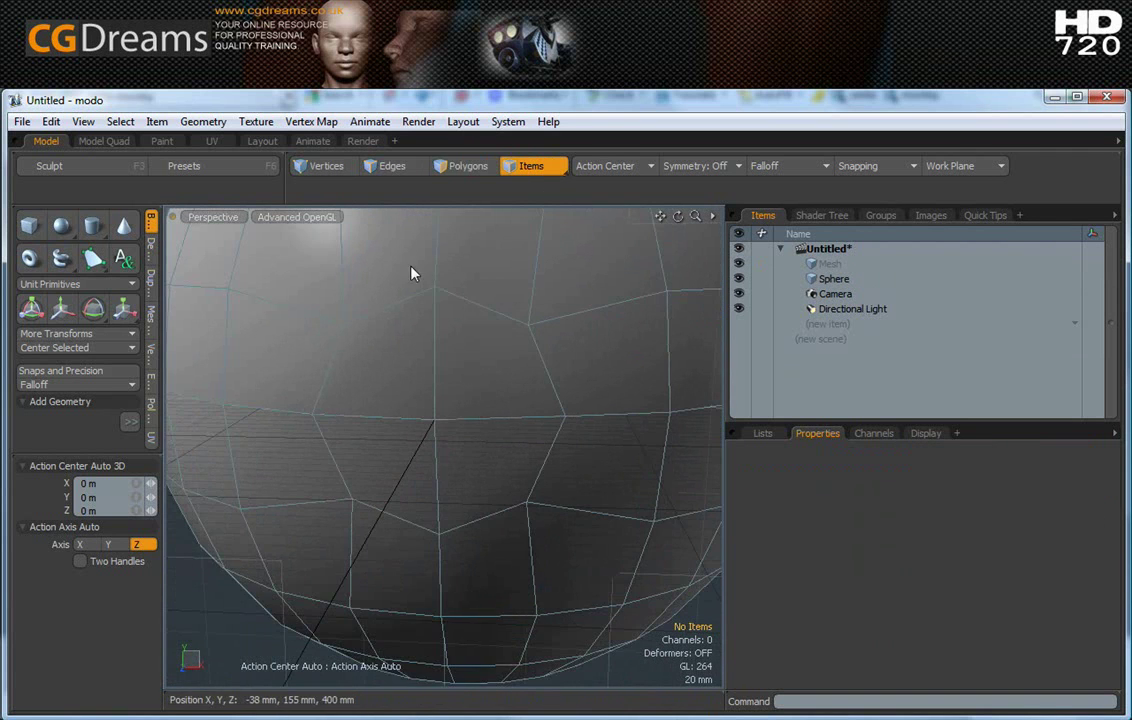
{"action": "left_click", "coordinate": [468, 166]}
{"action": "mouse_move", "coordinate": [404, 374]}
{"action": "left_mouse_down"}
{"action": "mouse_move", "coordinate": [372, 425]}
{"action": "mouse_move", "coordinate": [465, 450]}
{"action": "left_mouse_up"}
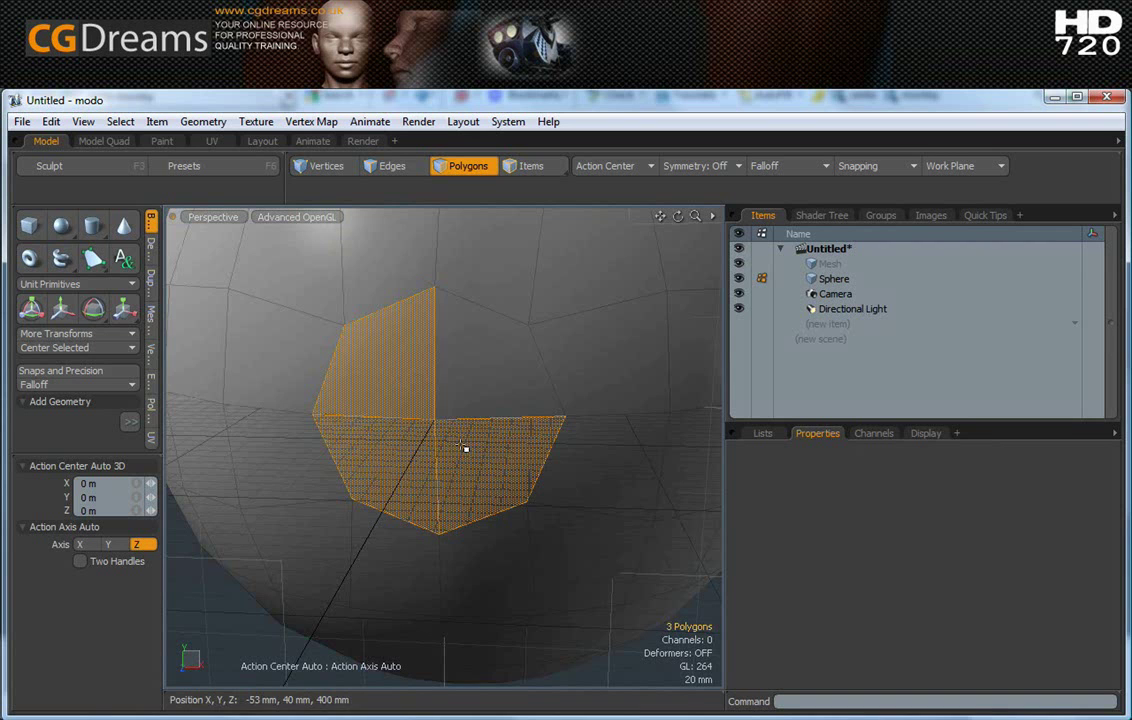
{"action": "scroll", "coordinate": [475, 377], "scroll_direction": "down", "scroll_amount": 5}
{"action": "left_click_drag", "start_coordinate": [581, 596], "coordinate": [367, 581], "text": "alt"}
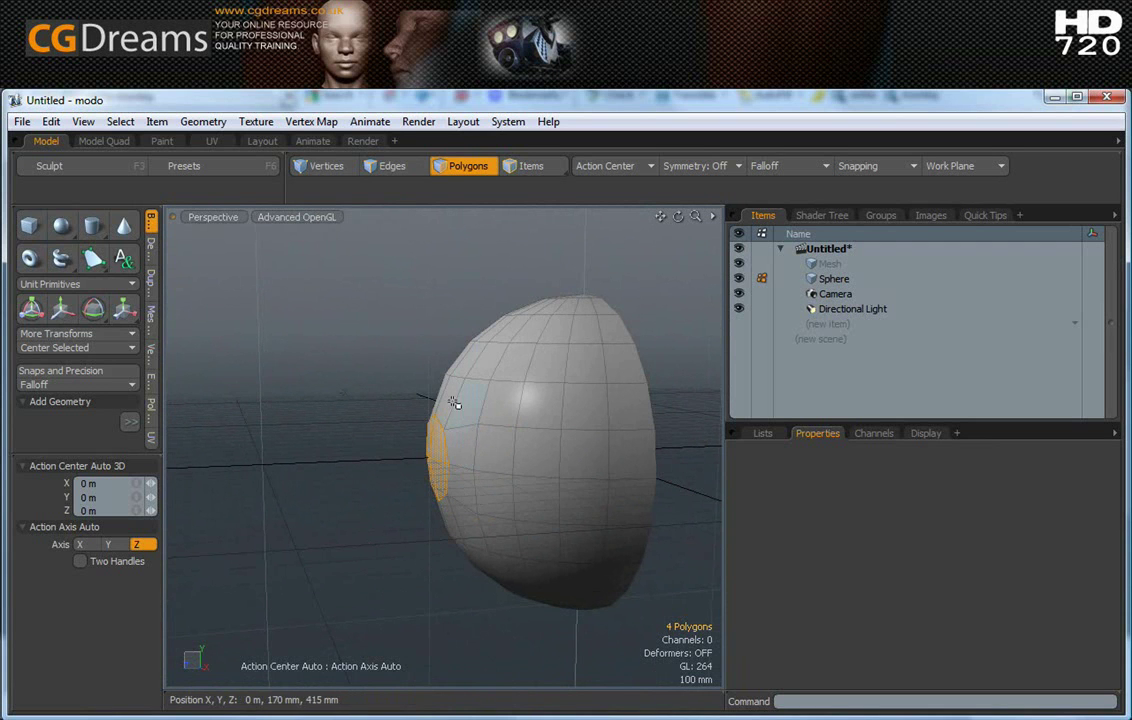
{"action": "left_click_drag", "start_coordinate": [409, 553], "coordinate": [493, 480], "text": "alt"}
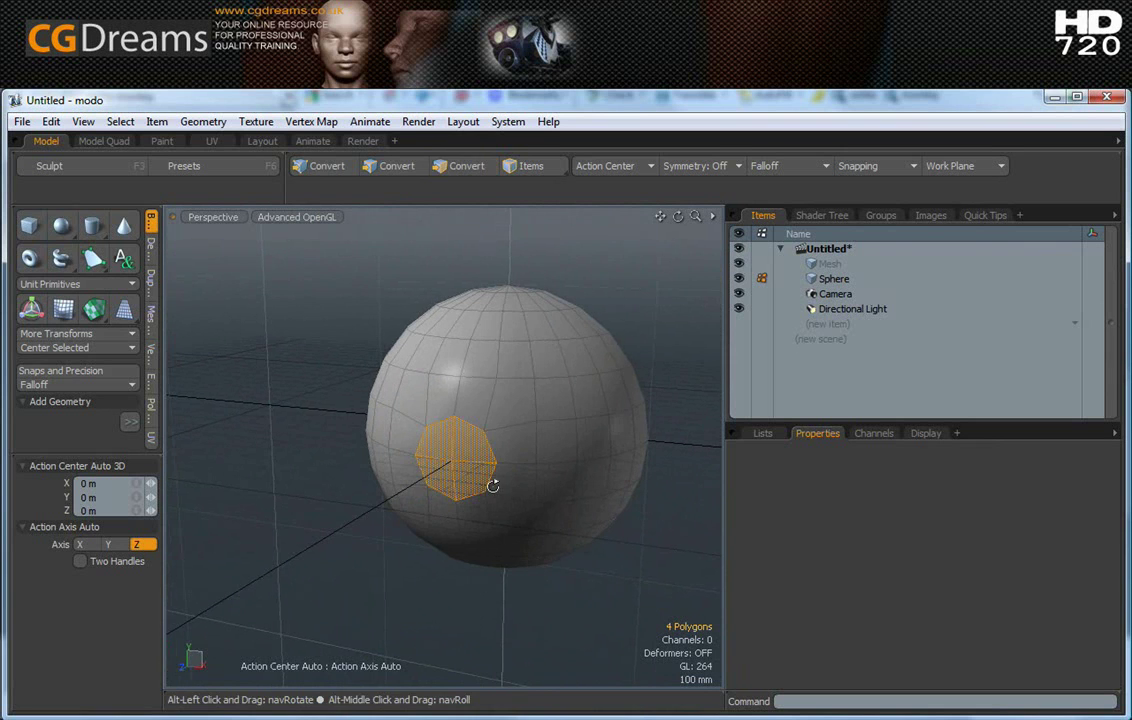
{"action": "scroll", "coordinate": [465, 472], "scroll_direction": "up", "scroll_amount": 4}
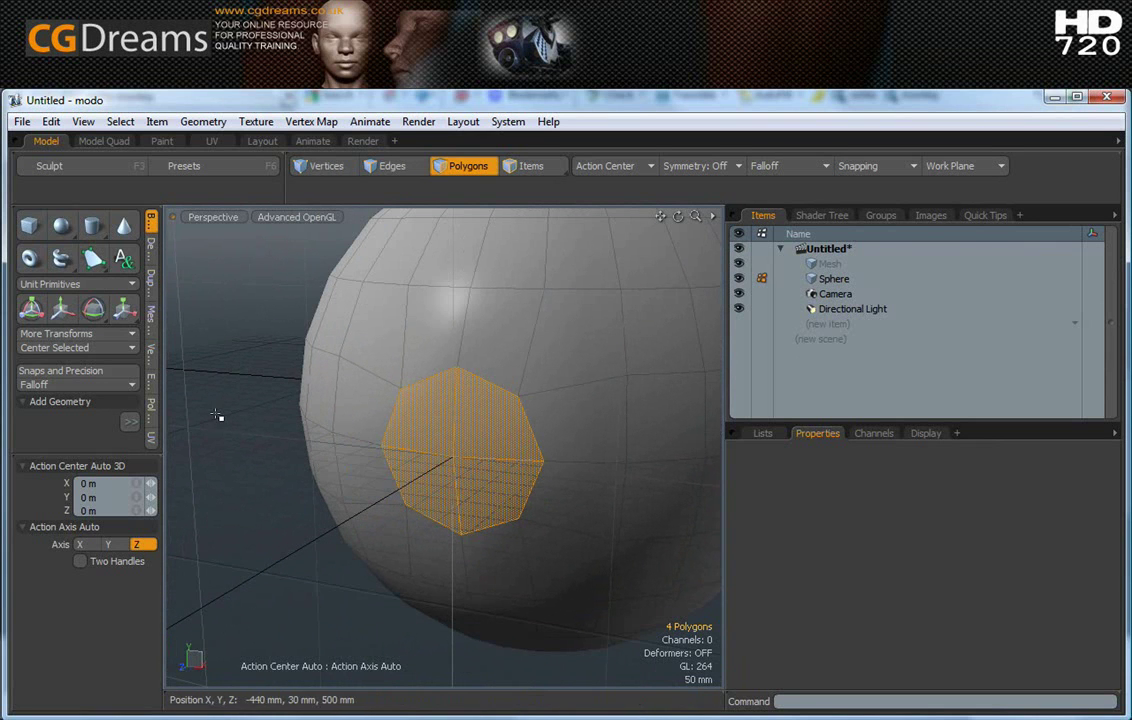
Clear the polygon selection and orbit around the sphere to check the patch shape.
{"action": "left_click", "coordinate": [235, 450]}
{"action": "scroll", "coordinate": [339, 543], "scroll_direction": "down", "scroll_amount": 4}
{"action": "left_click_drag", "start_coordinate": [339, 543], "coordinate": [442, 599], "text": "alt"}
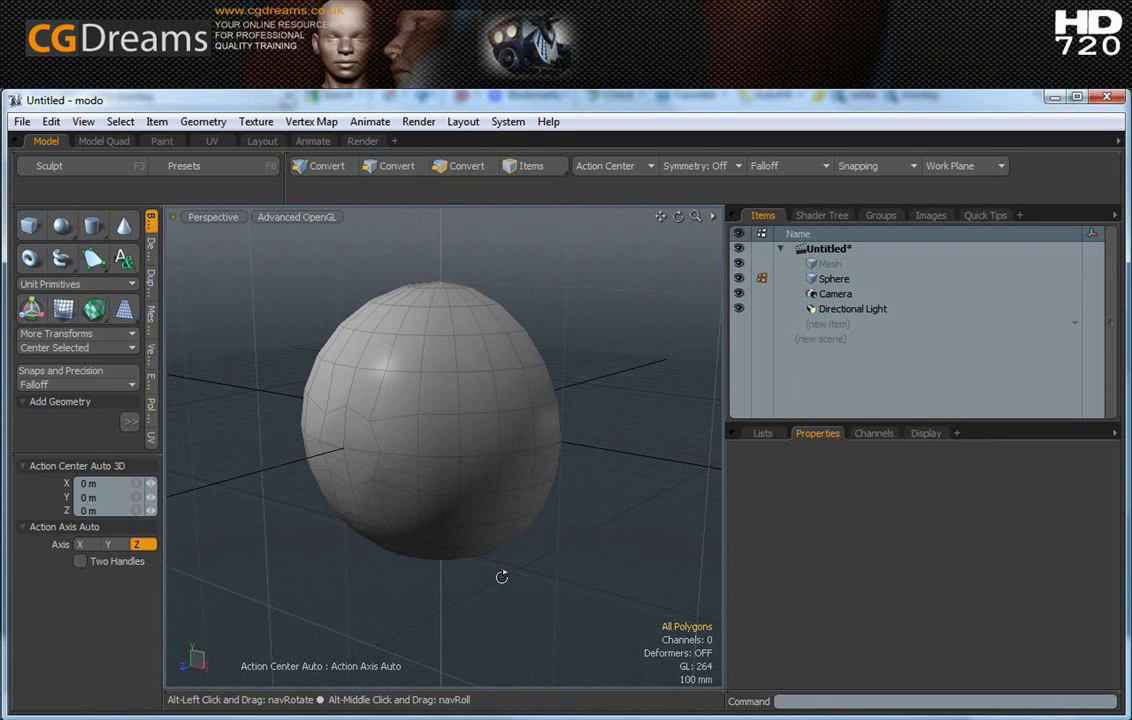
{"action": "mouse_move", "coordinate": [500, 576]}
{"action": "left_mouse_down", "text": "alt"}
{"action": "mouse_move", "coordinate": [313, 566]}
{"action": "mouse_move", "coordinate": [263, 579]}
{"action": "mouse_move", "coordinate": [458, 602]}
{"action": "left_mouse_up", "text": "alt"}
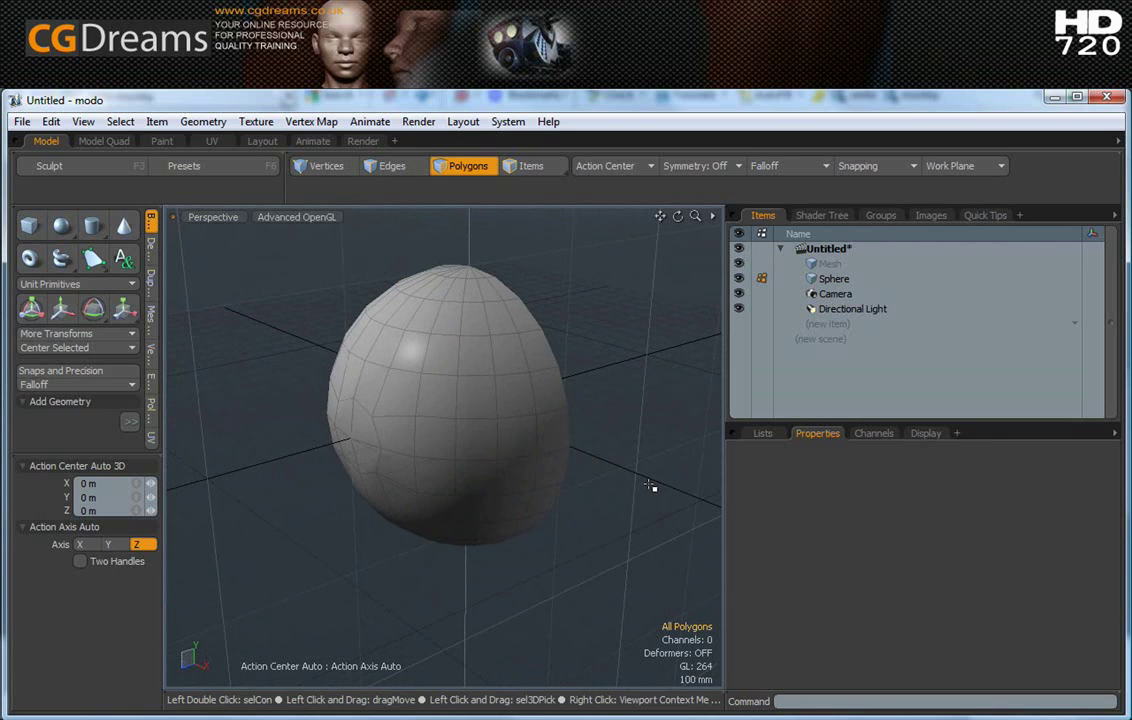
{"action": "left_click_drag", "start_coordinate": [637, 488], "coordinate": [599, 409], "text": "alt"}
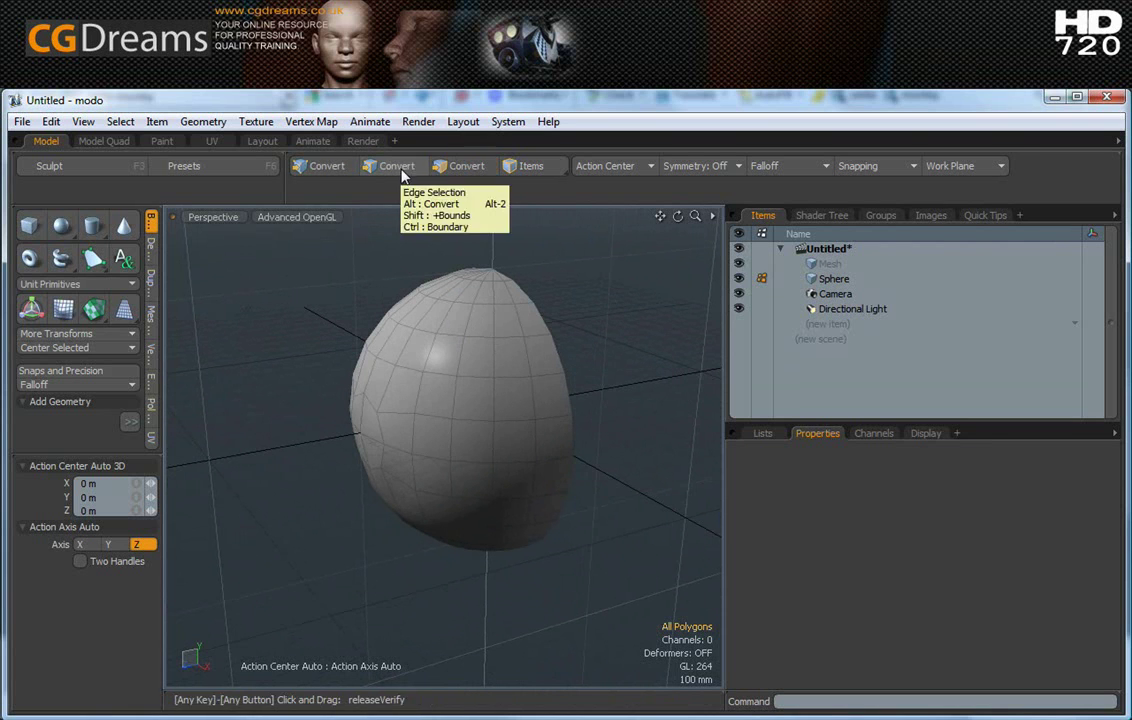
{"action": "left_click_drag", "start_coordinate": [397, 584], "coordinate": [418, 567], "text": "alt"}
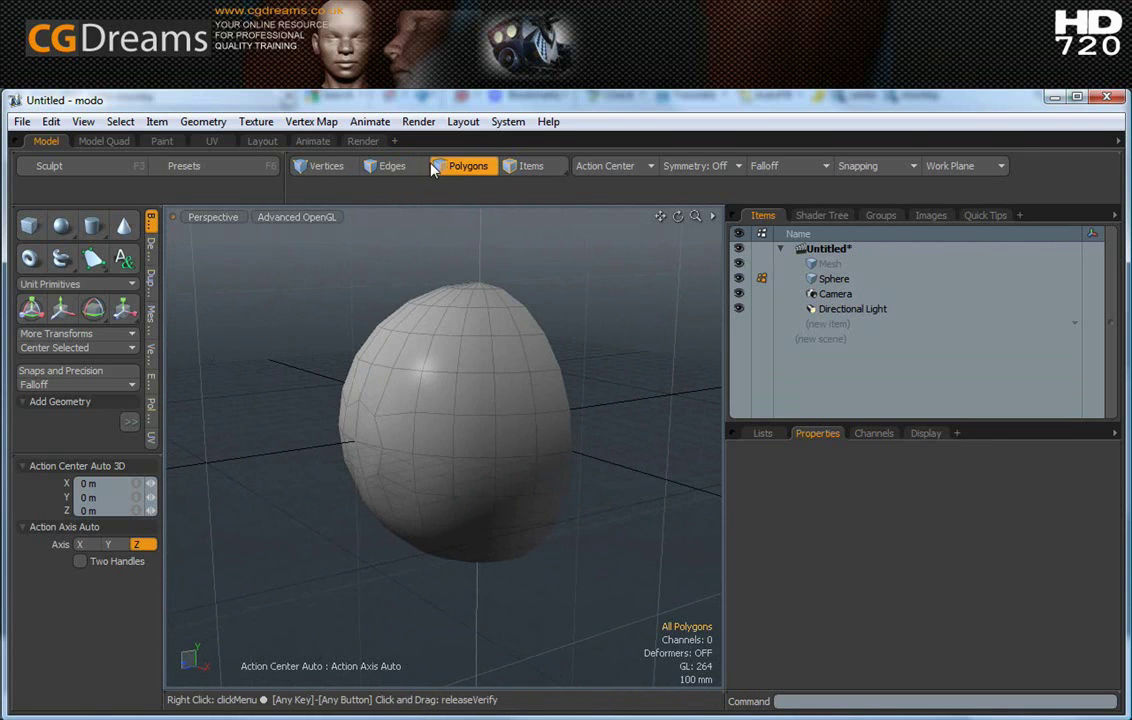
Select a full vertical edge loop on the sphere in Edges mode.
{"action": "left_click", "coordinate": [392, 166]}
{"action": "double_click", "coordinate": [548, 346]}
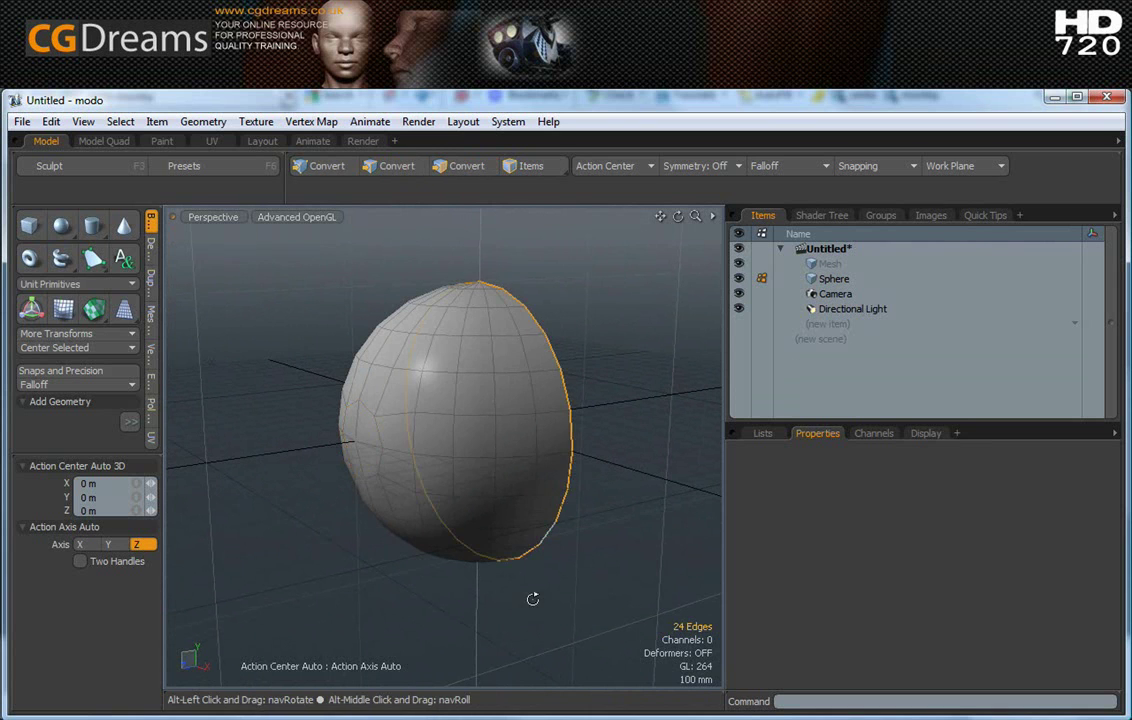
{"action": "left_click_drag", "start_coordinate": [533, 599], "coordinate": [632, 566], "text": "alt"}
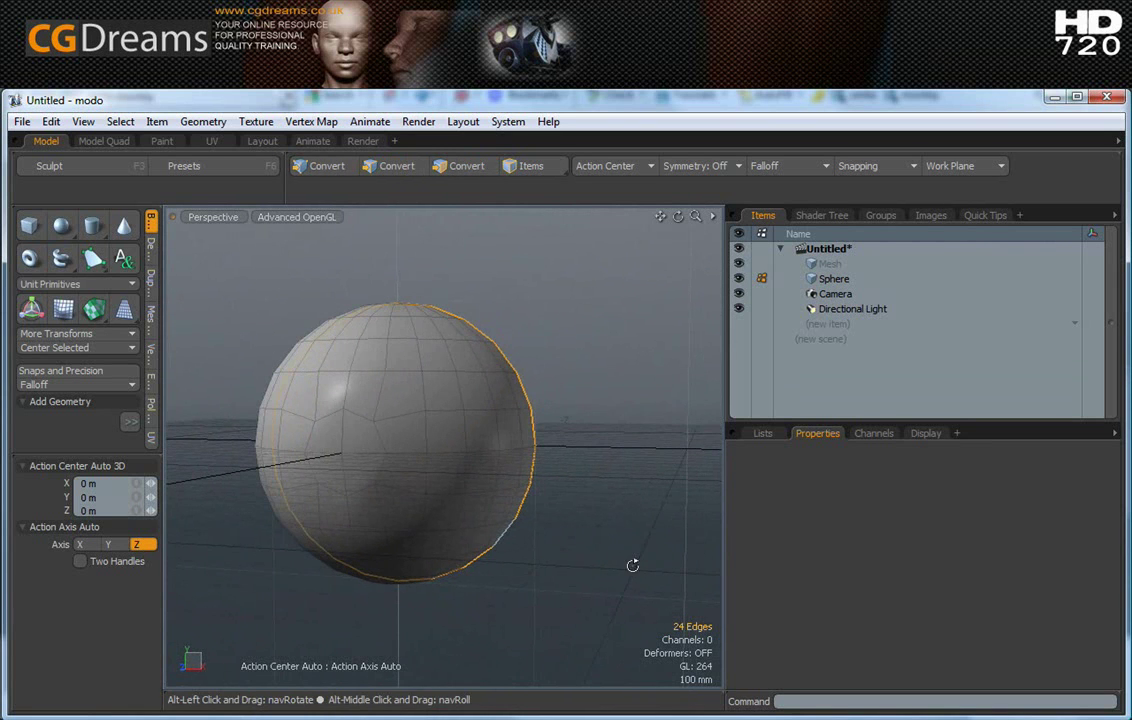
In the UV workspace, unwrap the sphere into a flat circular layout and recentre it.
{"action": "left_click", "coordinate": [212, 141]}
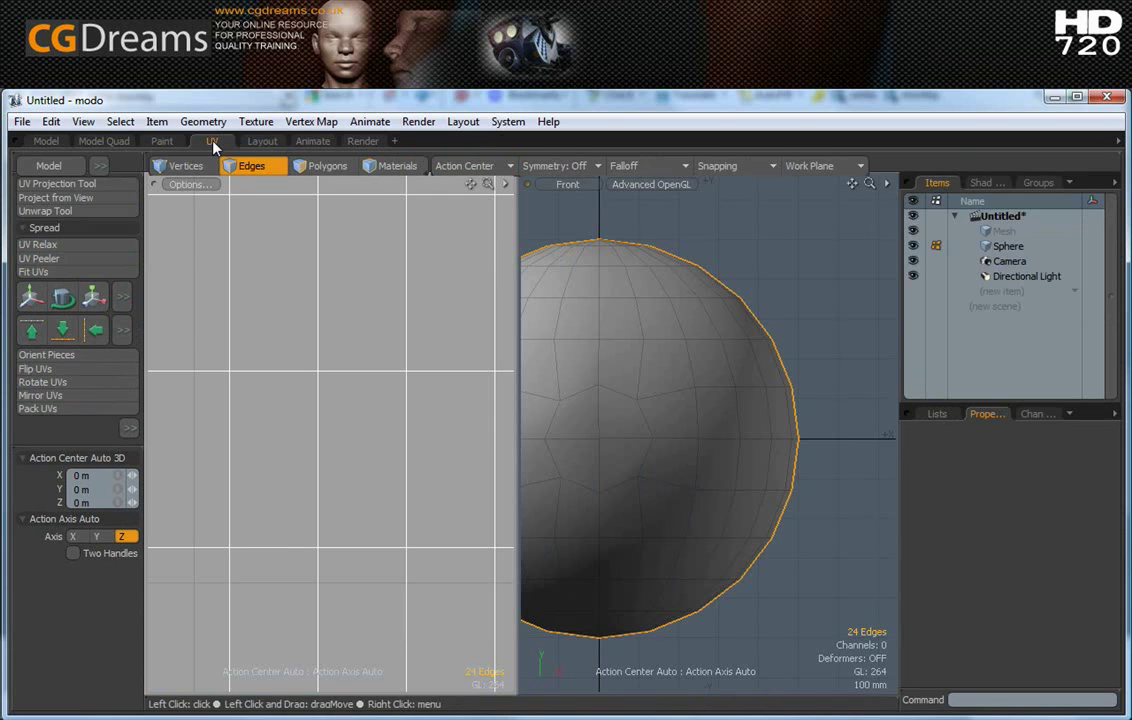
{"action": "left_click", "coordinate": [60, 213]}
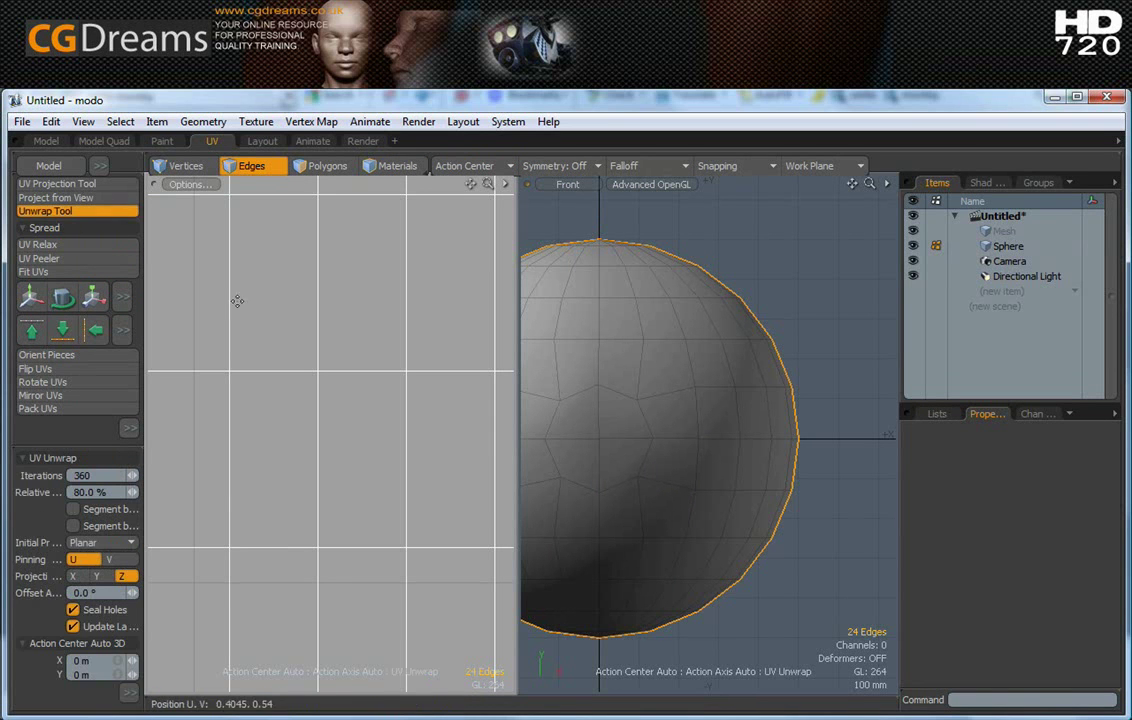
{"action": "left_click", "coordinate": [297, 356]}
{"action": "scroll", "coordinate": [344, 493], "scroll_direction": "down", "scroll_amount": 6}
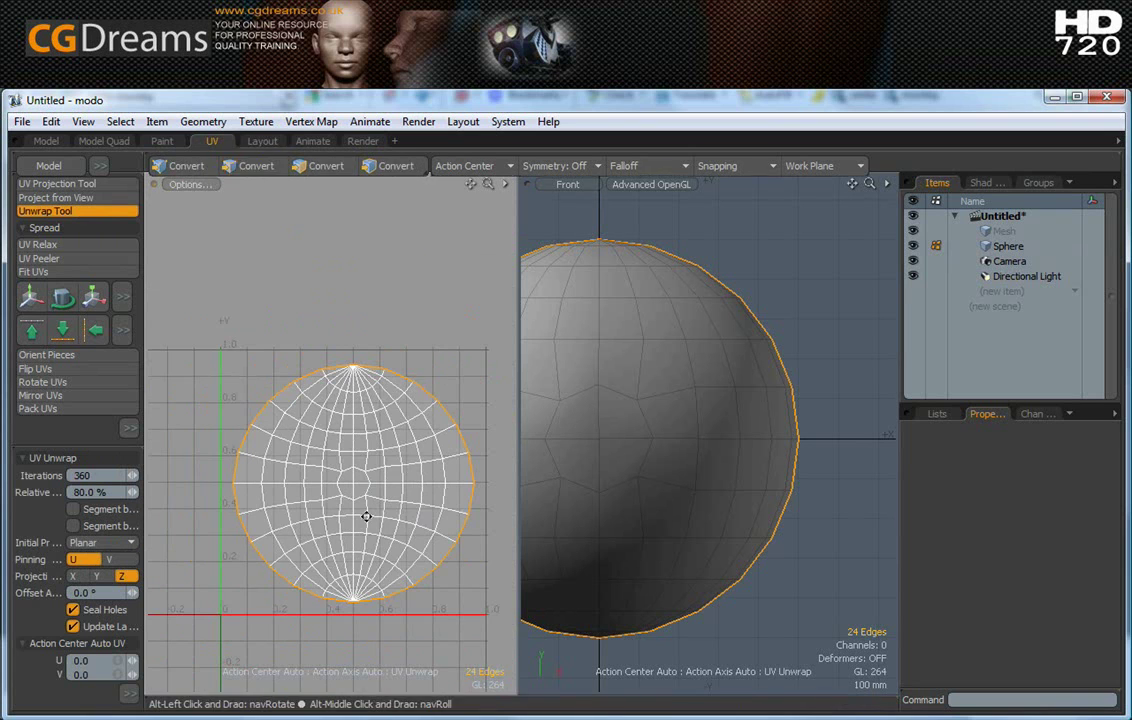
{"action": "left_click_drag", "start_coordinate": [392, 492], "coordinate": [388, 467], "text": "alt+shift"}
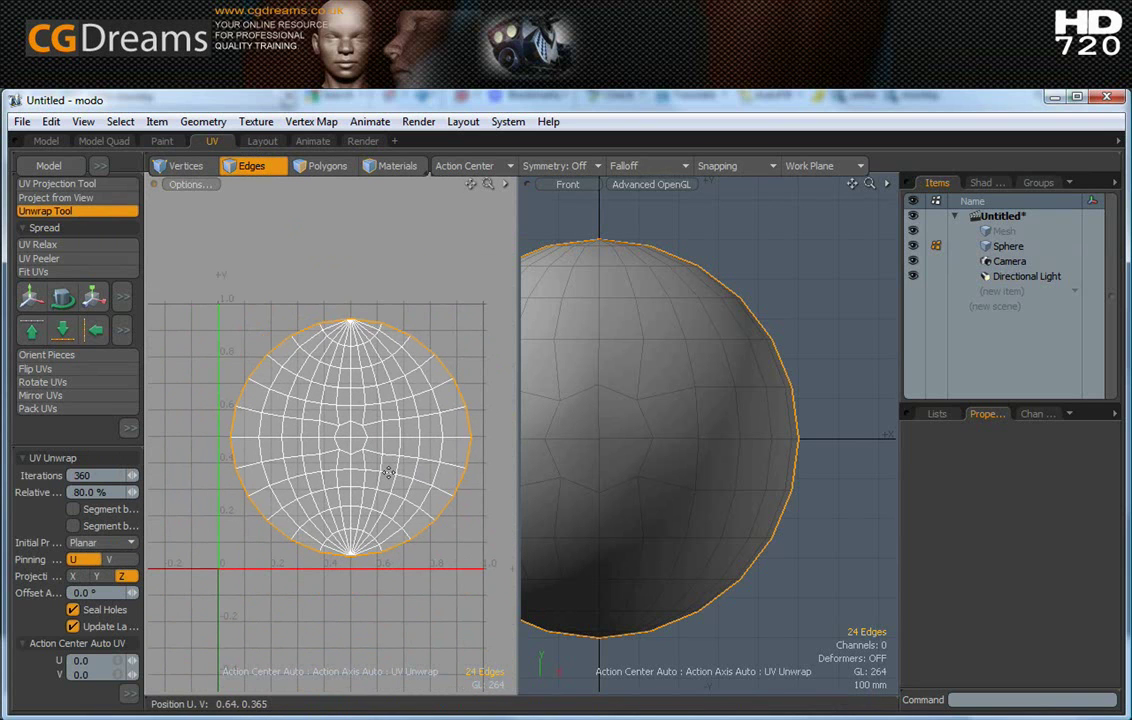
In Polygons mode, paint-select the four polygons at the sphere's front centre as the iris.
{"action": "left_click", "coordinate": [334, 167]}
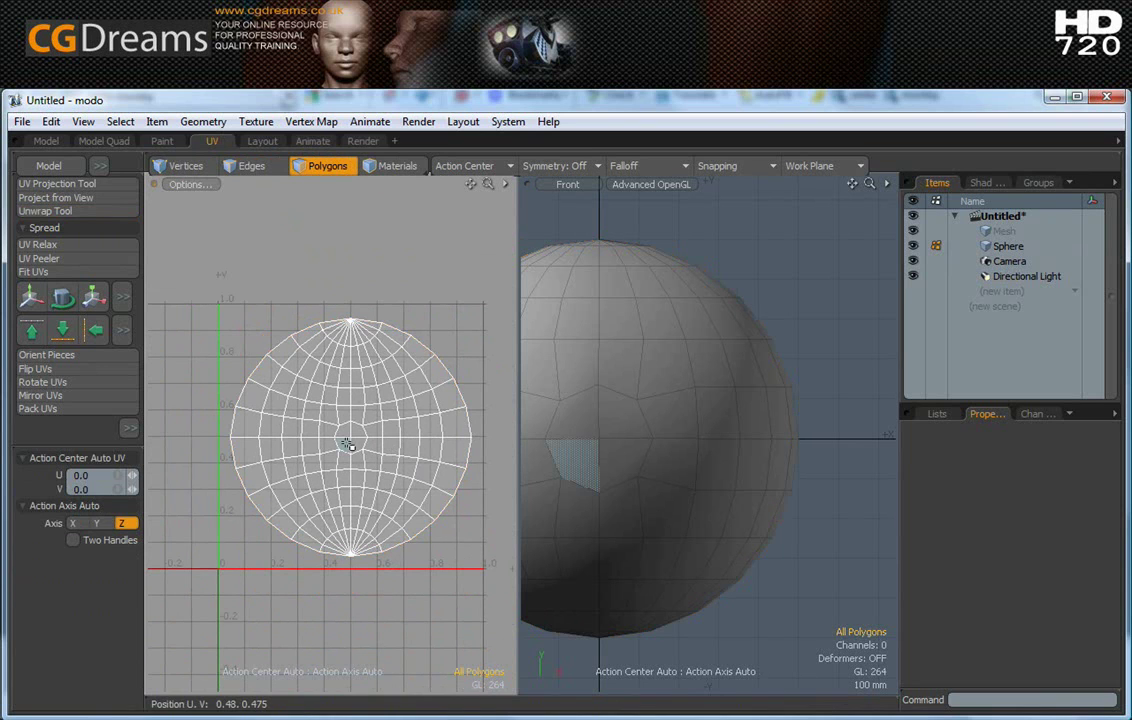
{"action": "left_click_drag", "start_coordinate": [350, 437], "coordinate": [358, 453]}
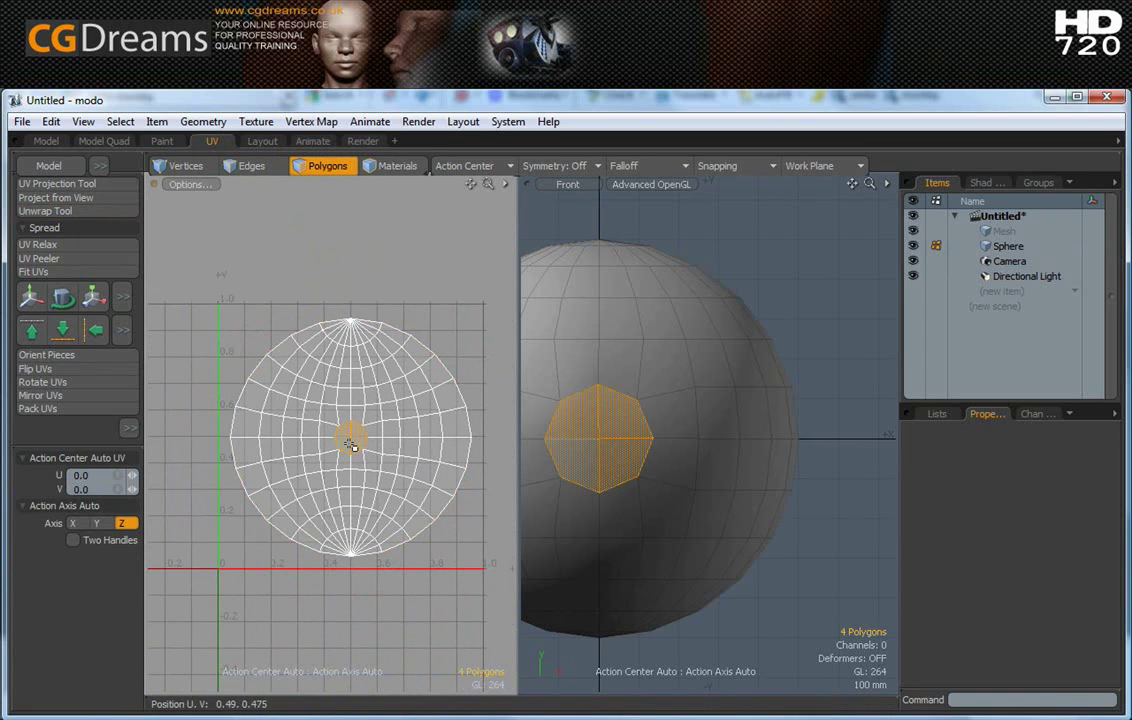
{"action": "scroll", "coordinate": [352, 440], "scroll_direction": "up", "scroll_amount": 5}
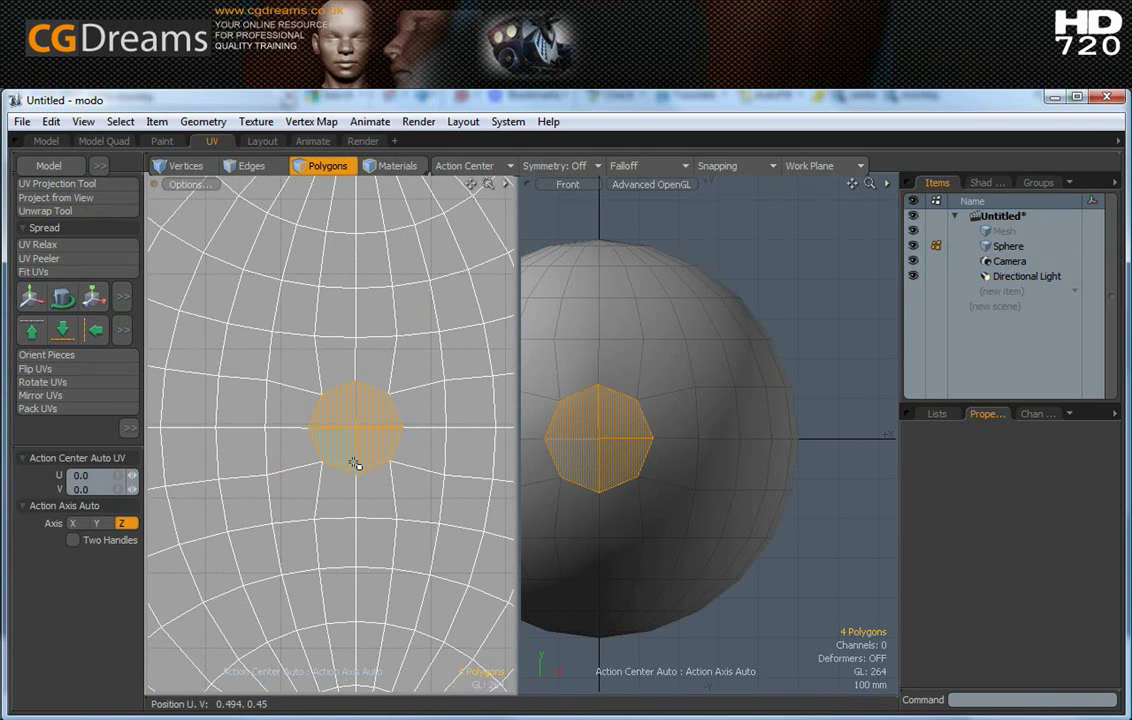
{"action": "scroll", "coordinate": [342, 453], "scroll_direction": "down", "scroll_amount": 5}
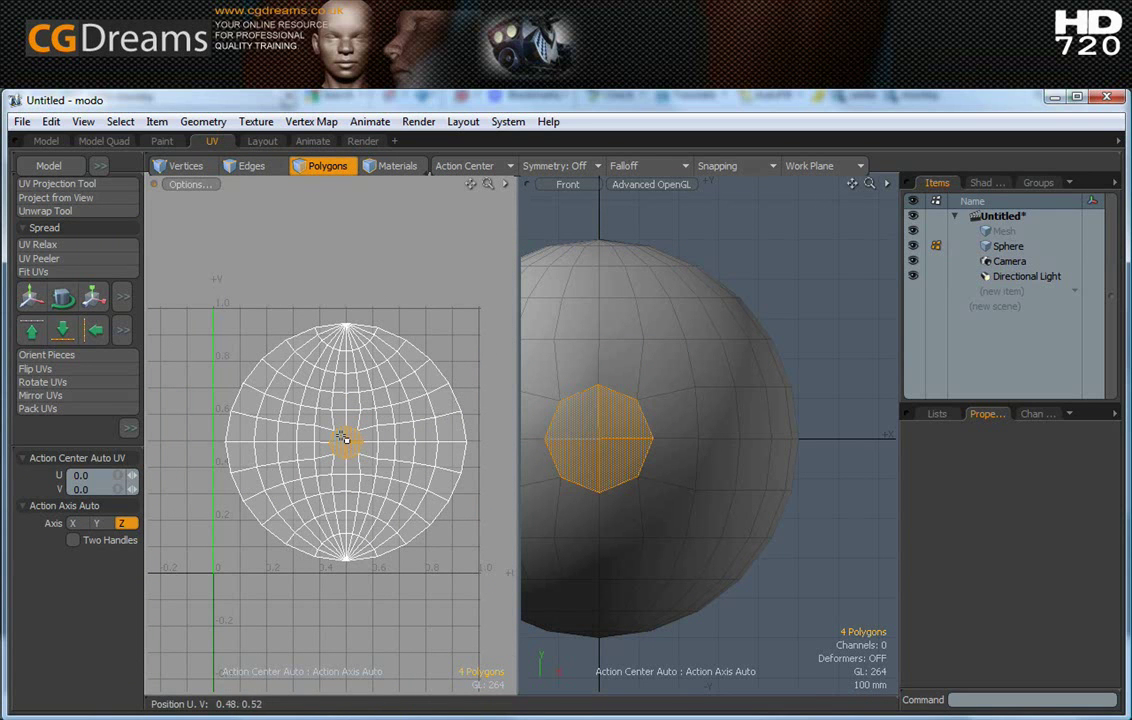
{"action": "scroll", "coordinate": [640, 515], "scroll_direction": "down", "scroll_amount": 3}
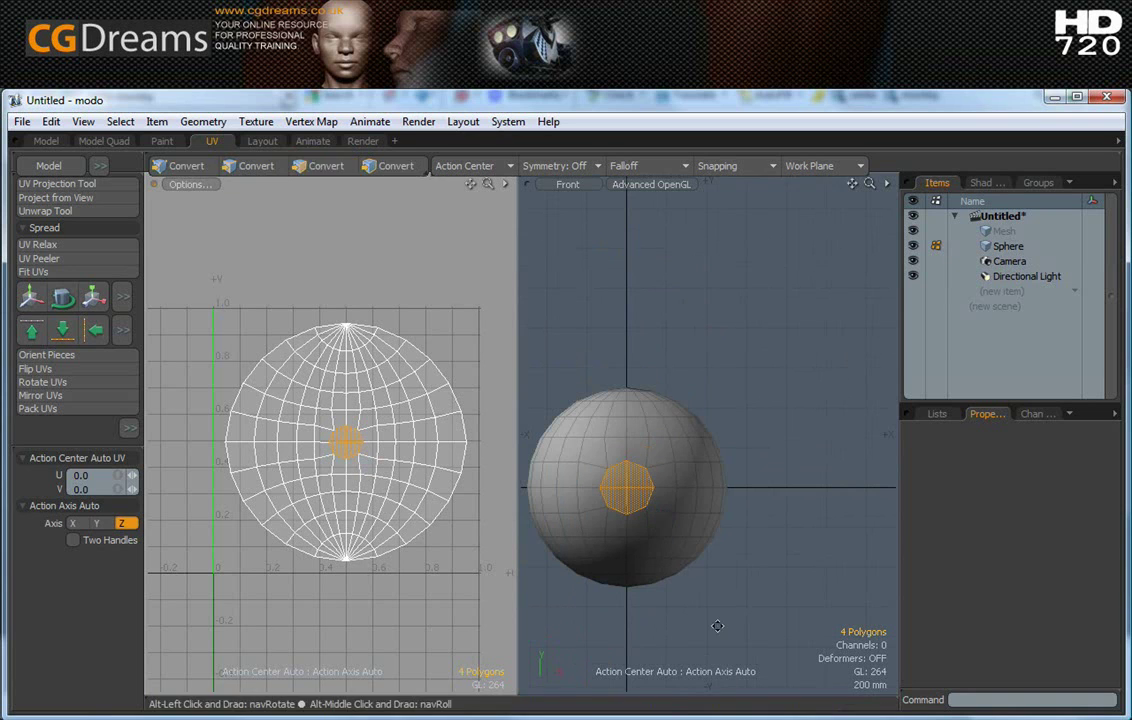
{"action": "left_click_drag", "start_coordinate": [717, 626], "coordinate": [725, 536], "text": "alt+shift"}
{"action": "scroll", "coordinate": [682, 485], "scroll_direction": "up", "scroll_amount": 1}
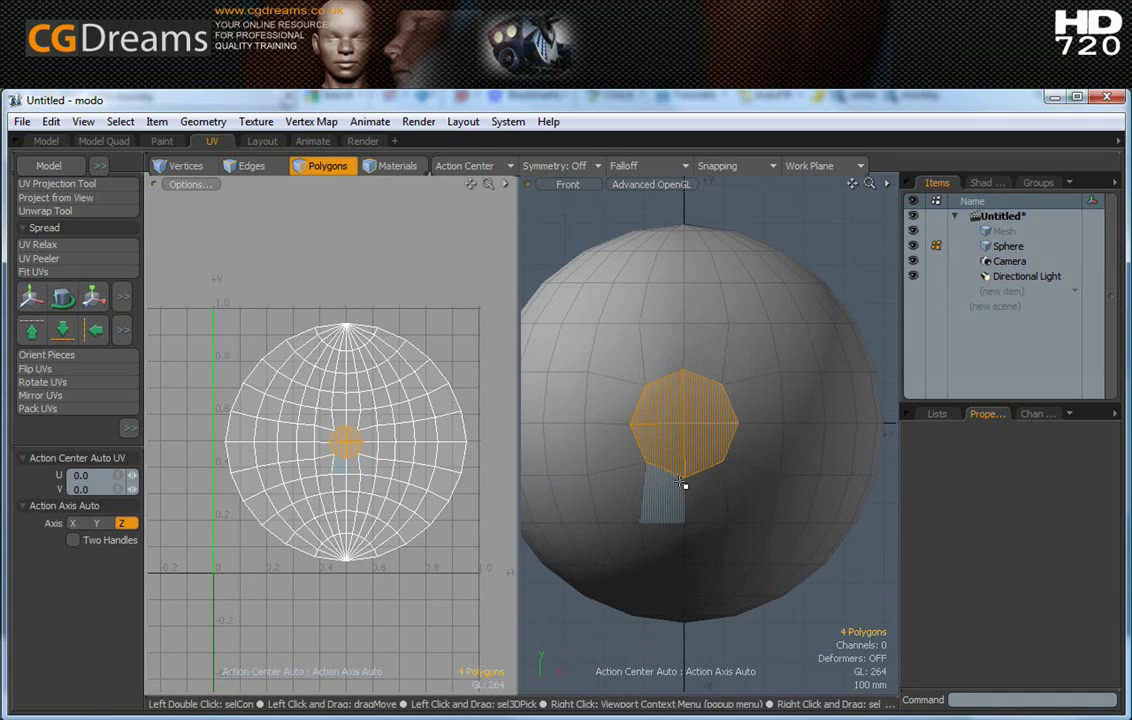
{"action": "key", "text": "a"}
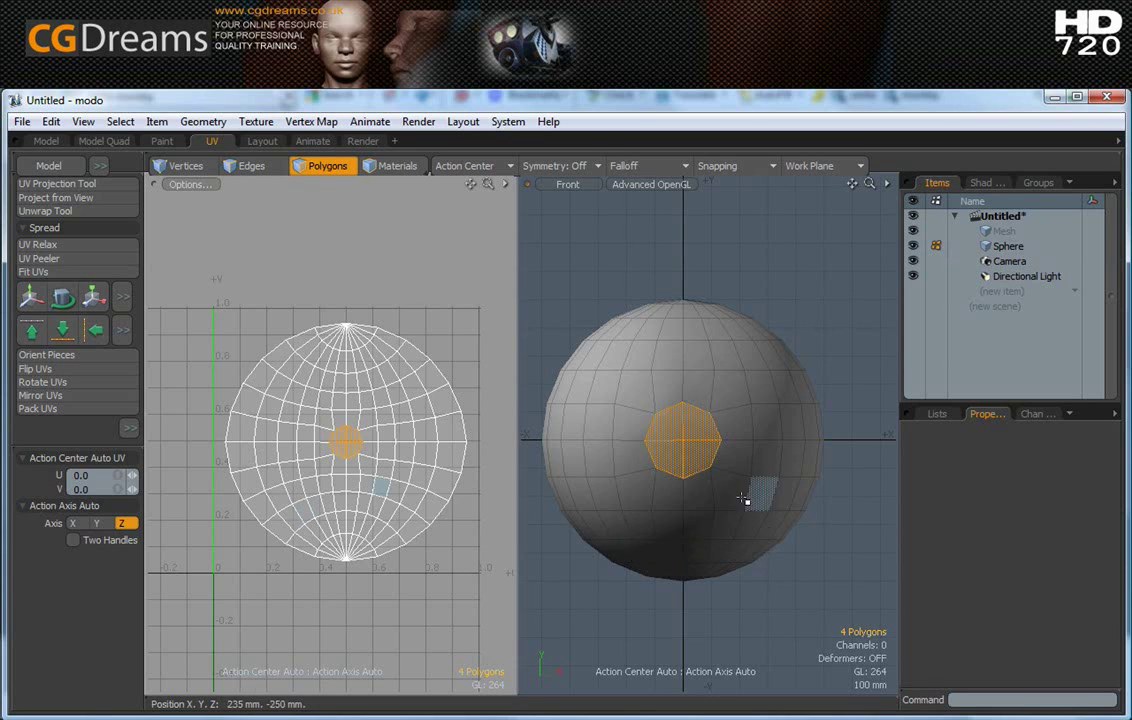
{"action": "scroll", "coordinate": [697, 449], "scroll_direction": "up", "scroll_amount": 2}
{"action": "scroll", "coordinate": [697, 449], "scroll_direction": "down", "scroll_amount": 2}
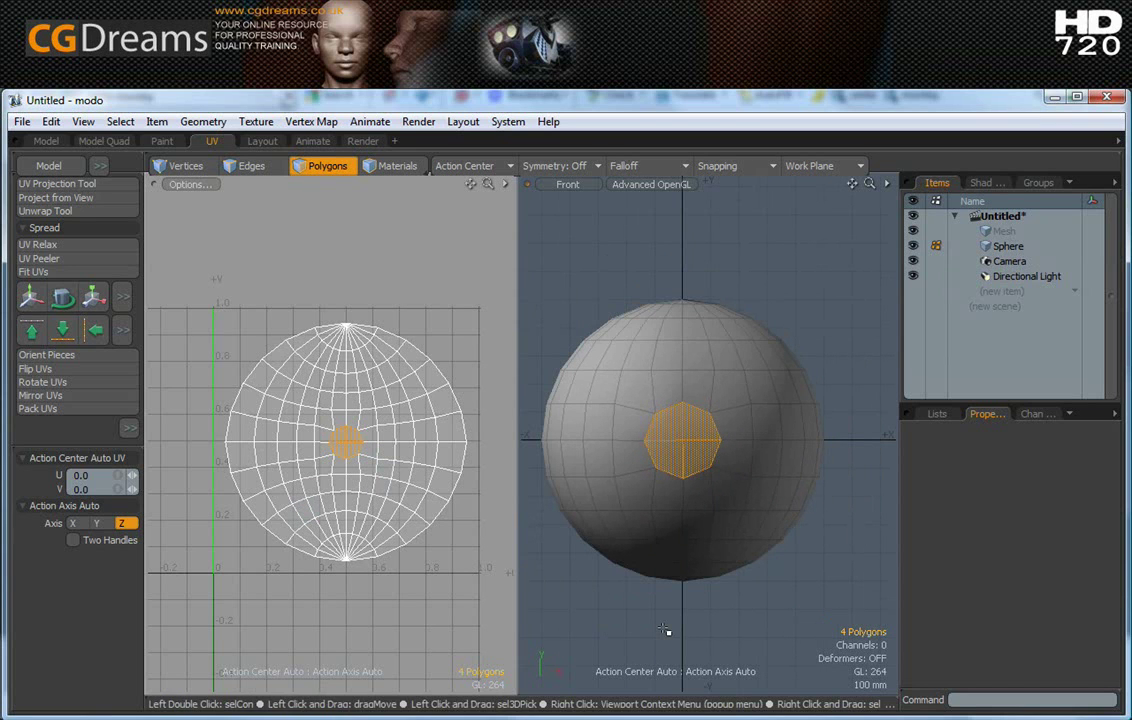
In the modelling workspace, start scaling the iris polygons and enlarge them to about 113%.
{"action": "key", "text": "r"}
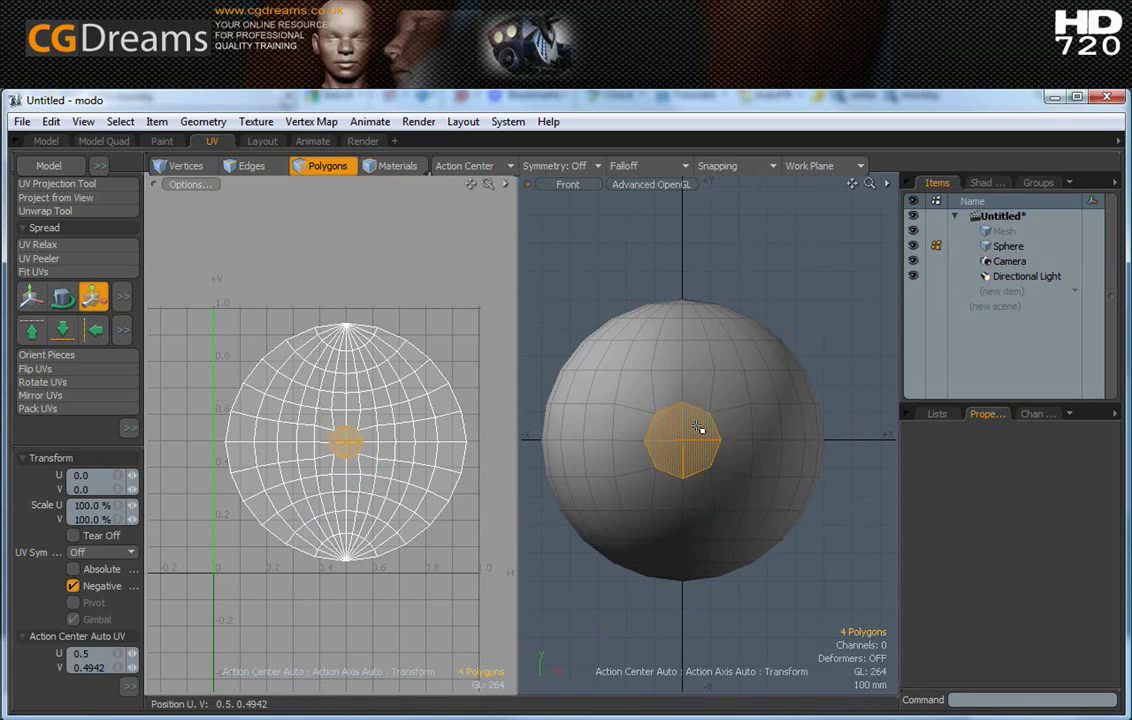
{"action": "key", "text": "e"}
{"action": "key", "text": "ctrl+tab"}
{"action": "key", "text": "r"}
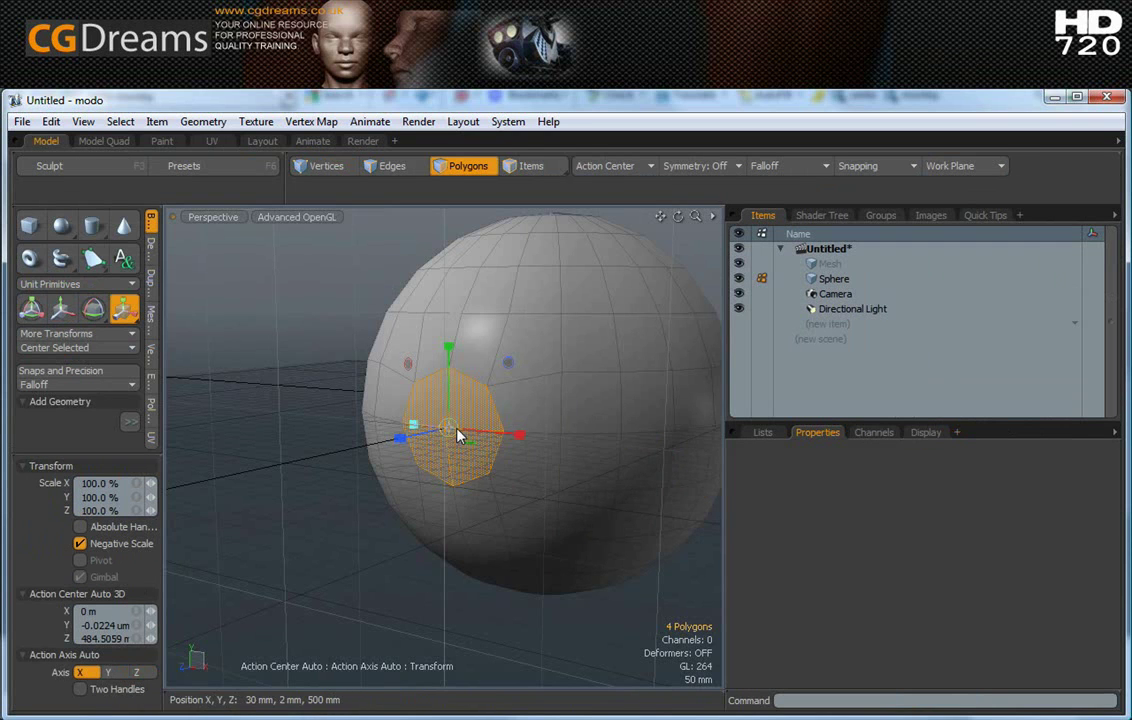
{"action": "scroll", "coordinate": [457, 436], "scroll_direction": "up", "scroll_amount": 5}
{"action": "left_click_drag", "start_coordinate": [457, 432], "coordinate": [566, 493]}
{"action": "scroll", "coordinate": [478, 400], "scroll_direction": "down", "scroll_amount": 3}
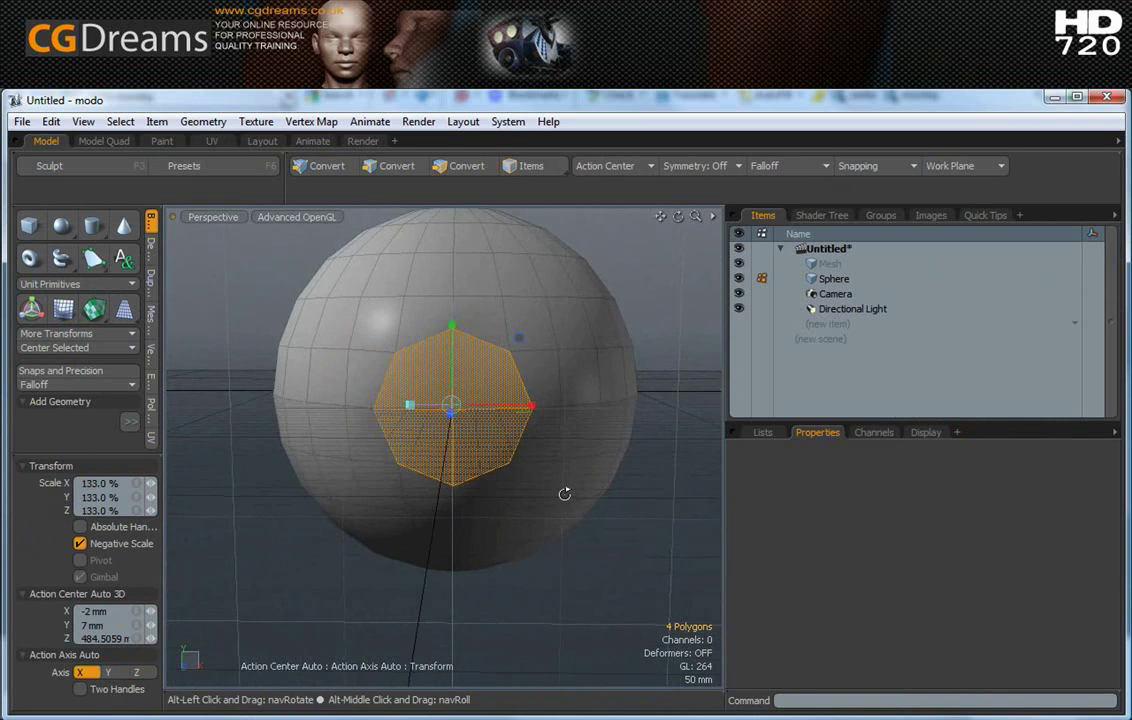
{"action": "left_click_drag", "start_coordinate": [495, 427], "coordinate": [470, 412], "text": "alt"}
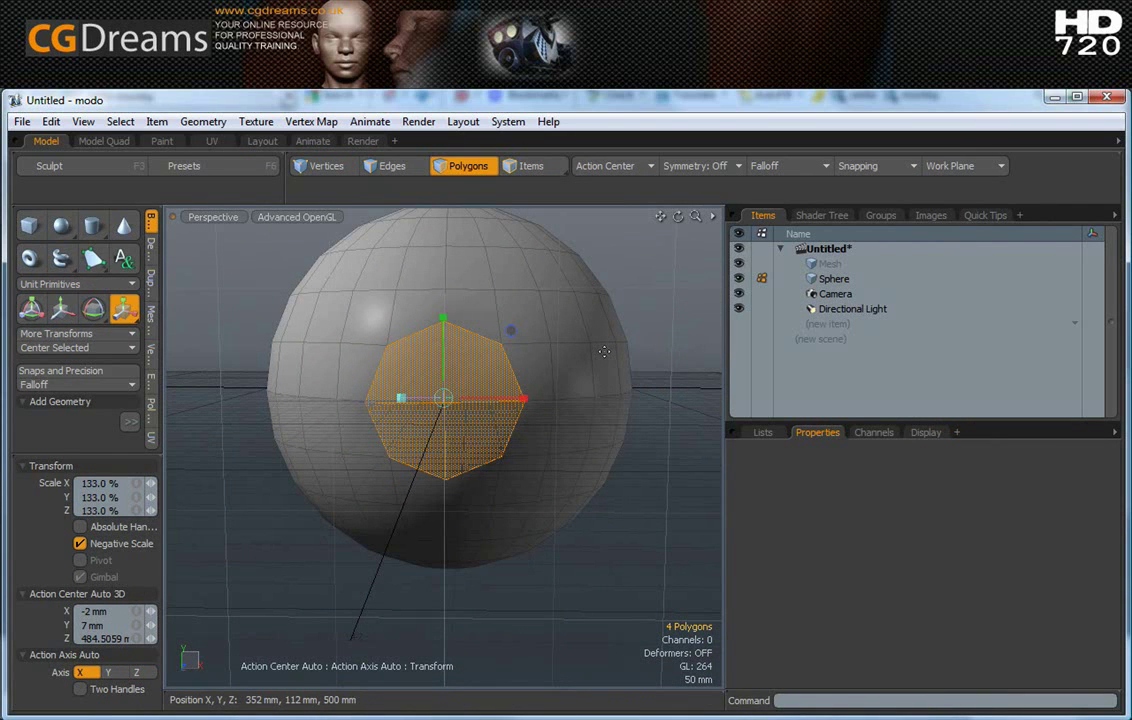
From the Front view, scale the iris polygons up to 145.5%, then return to perspective.
{"action": "key", "text": "ctrl+space"}
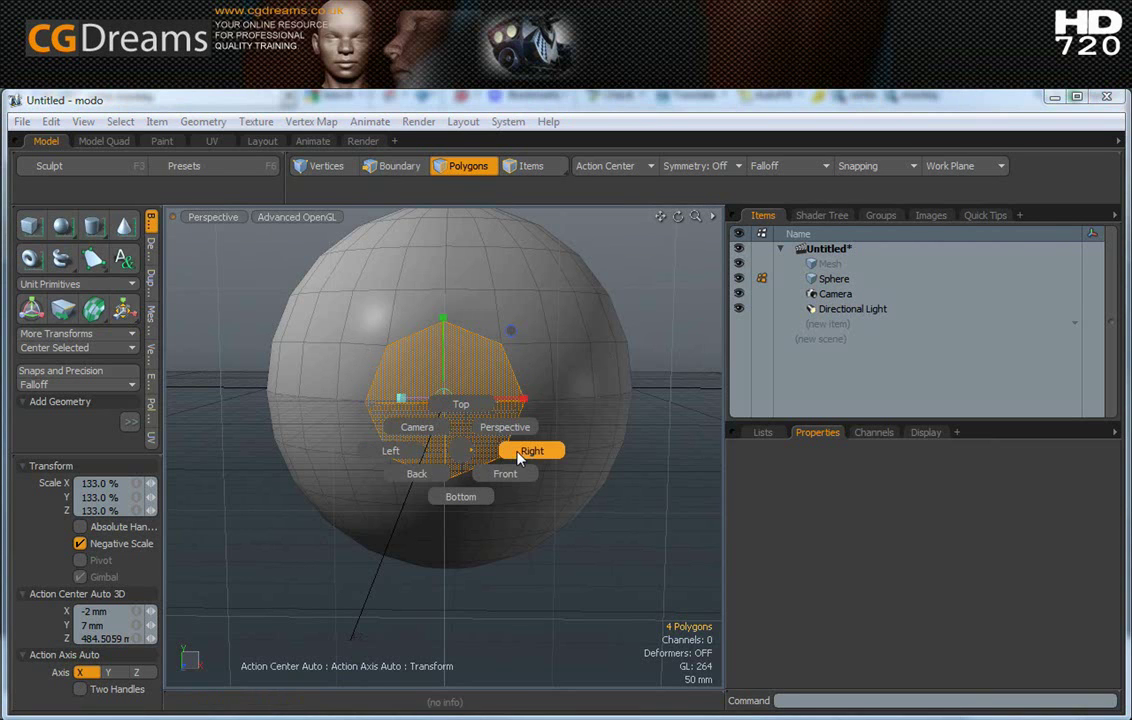
{"action": "left_click", "coordinate": [510, 474]}
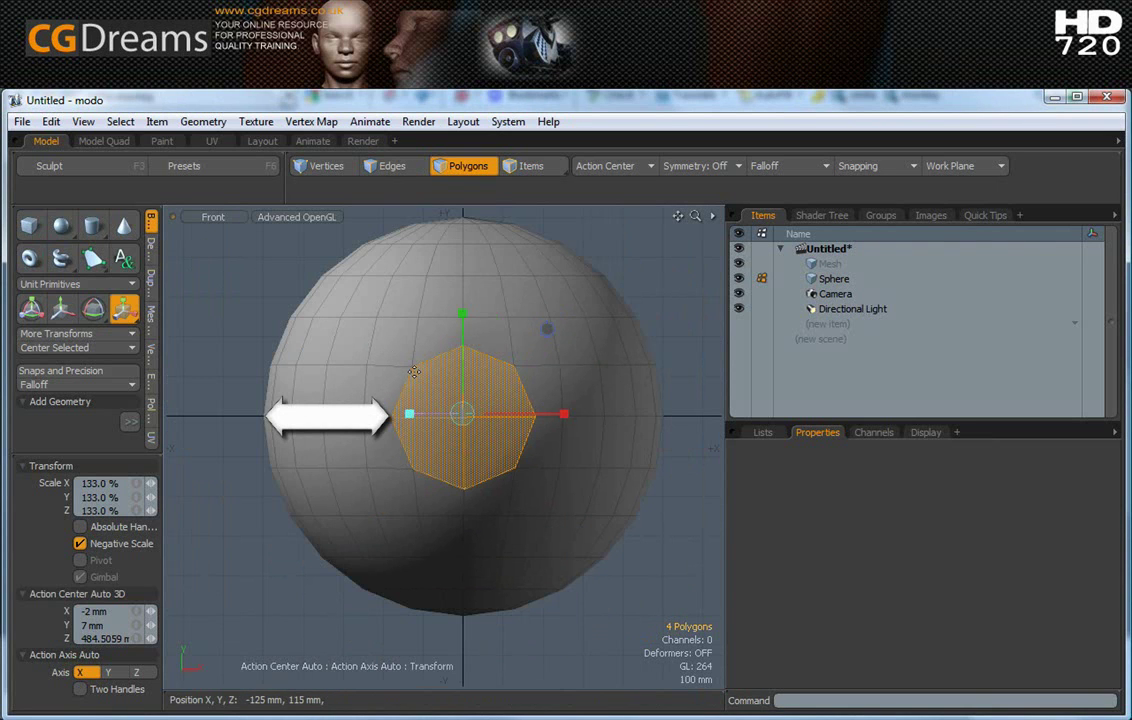
{"action": "left_click_drag", "start_coordinate": [473, 416], "coordinate": [486, 416]}
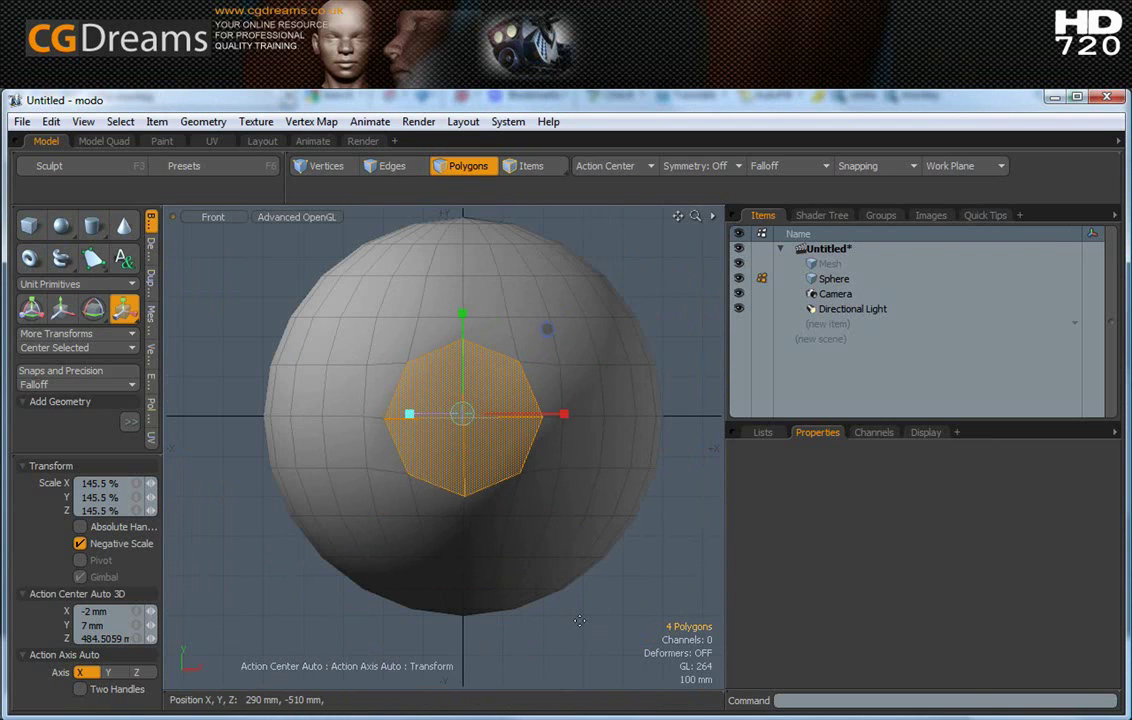
{"action": "key", "text": "ctrl+space"}
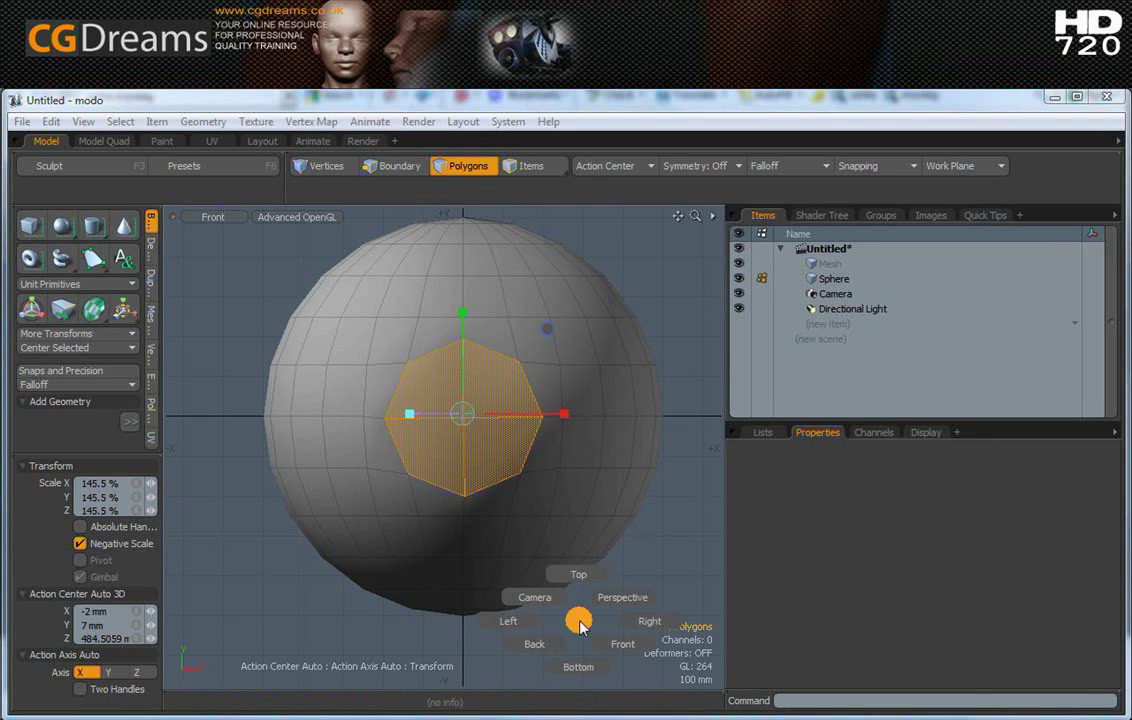
{"action": "left_click", "coordinate": [626, 597]}
{"action": "left_click_drag", "start_coordinate": [633, 585], "coordinate": [590, 540], "text": "alt"}
Drop the scale tool, clear the selection and run Project from View on the sphere's UVs.
{"action": "key", "text": "space"}
{"action": "left_click", "coordinate": [374, 548]}
{"action": "left_click", "coordinate": [212, 141]}
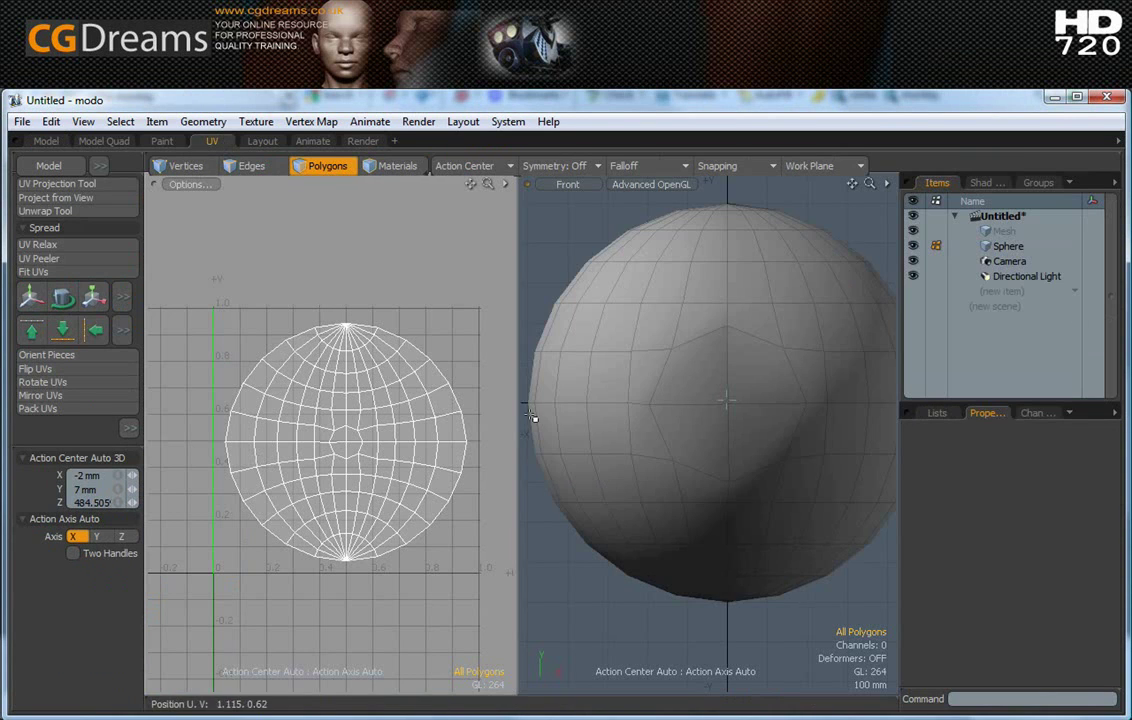
{"action": "scroll", "coordinate": [639, 434], "scroll_direction": "down", "scroll_amount": 5}
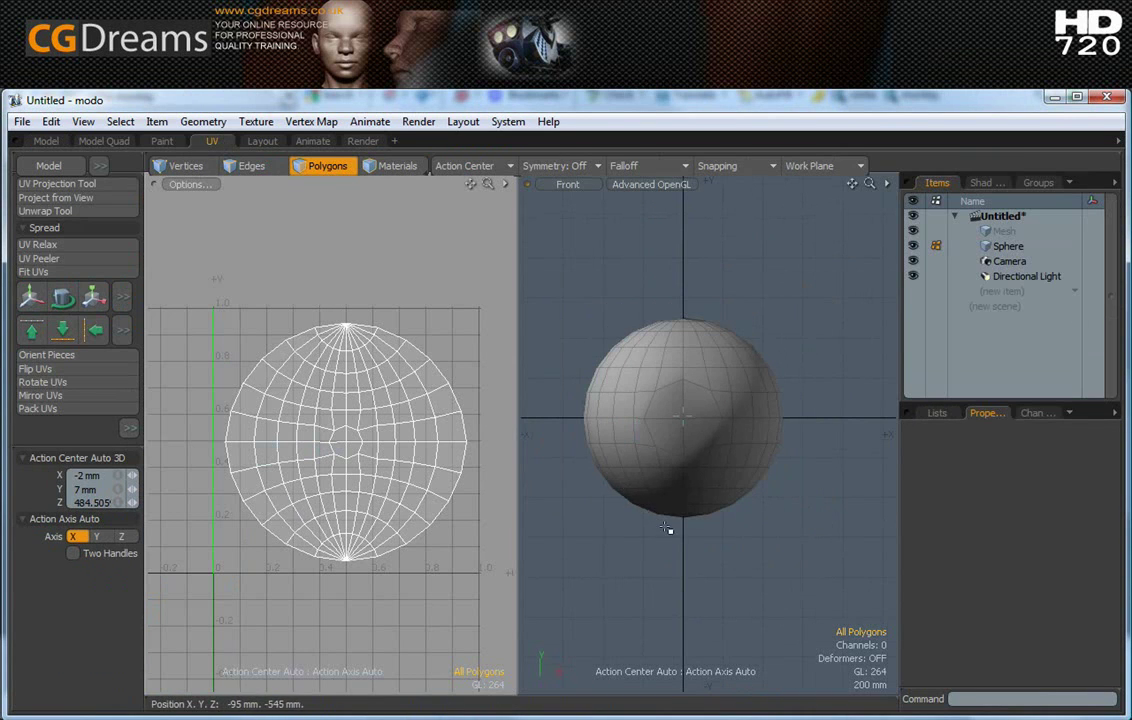
{"action": "left_click", "coordinate": [58, 198]}
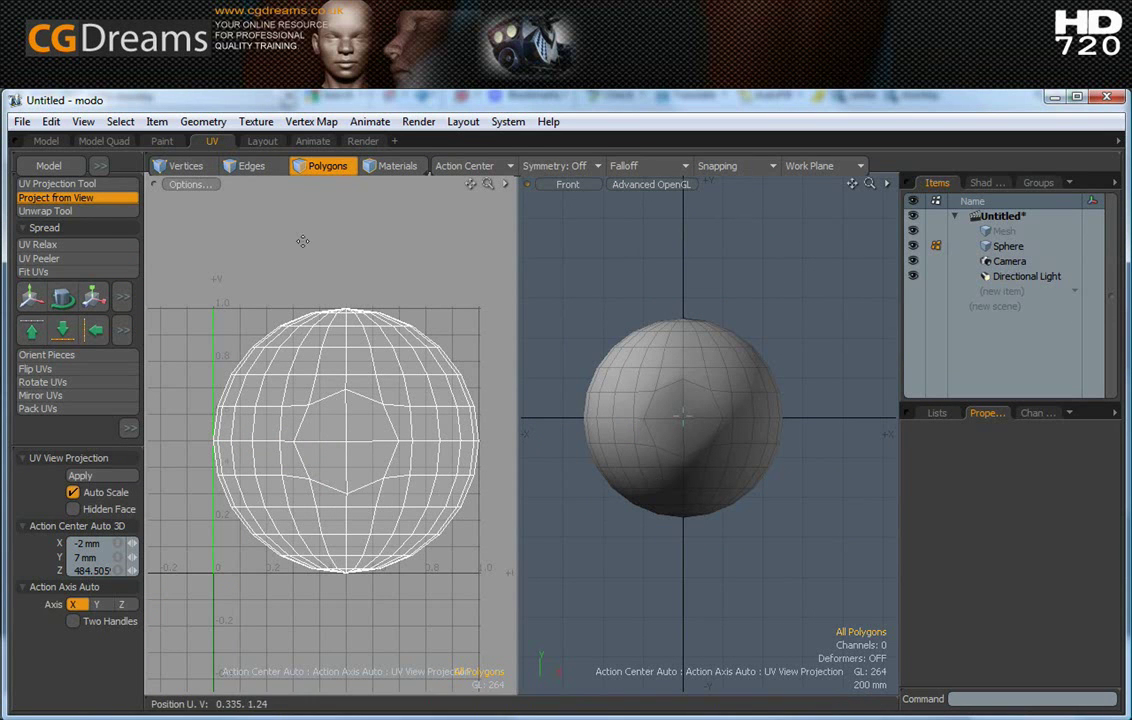
{"action": "scroll", "coordinate": [319, 258], "scroll_direction": "up", "scroll_amount": 10}
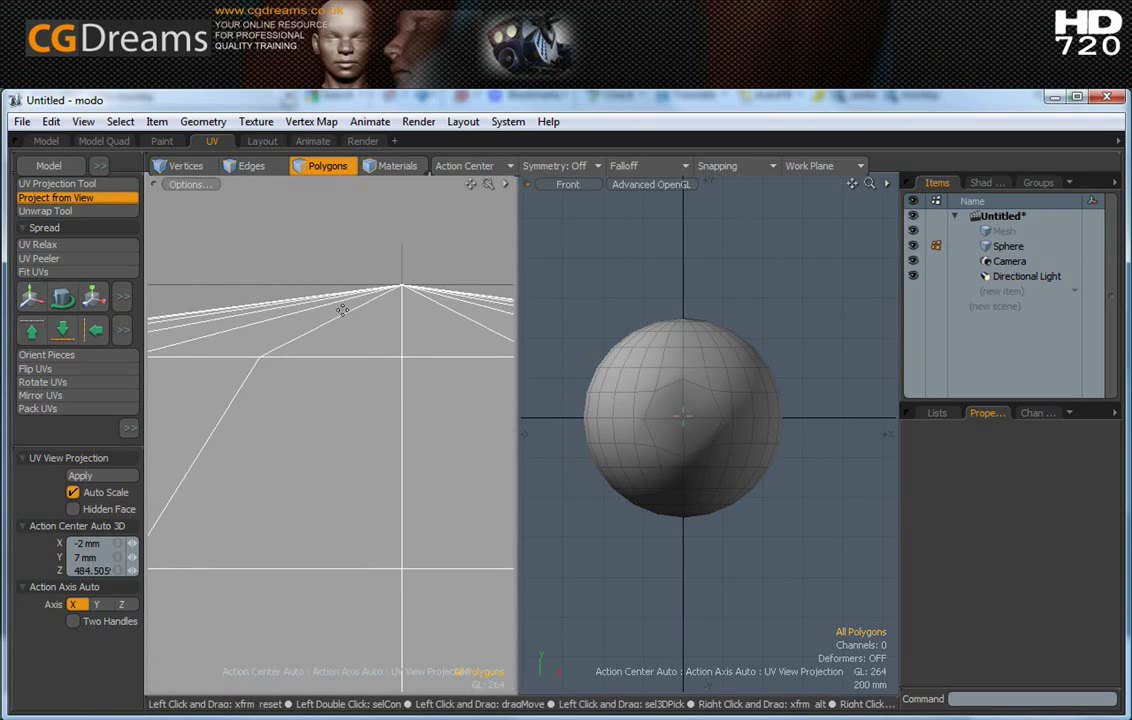
{"action": "scroll", "coordinate": [342, 310], "scroll_direction": "down", "scroll_amount": 10}
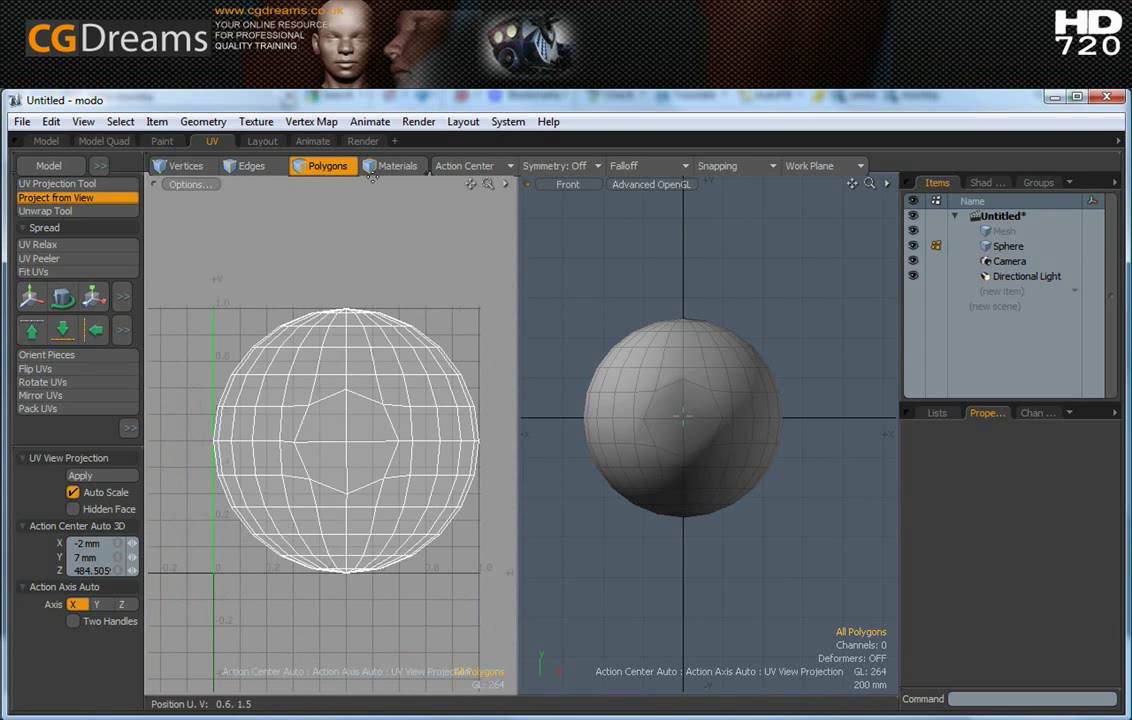
{"action": "left_click", "coordinate": [250, 165]}
Scale the UV shell up to about 104.5% with the UV transform tool, then clear the selection.
{"action": "scroll", "coordinate": [251, 335], "scroll_direction": "up", "scroll_amount": 2}
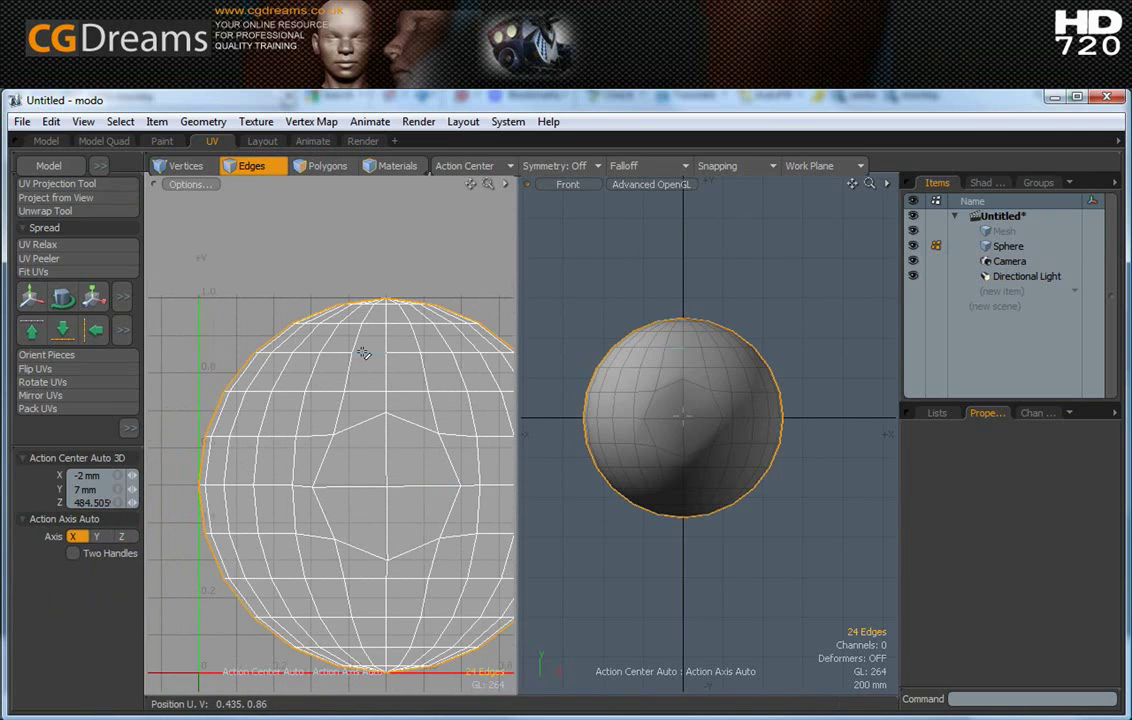
{"action": "key", "text": "r"}
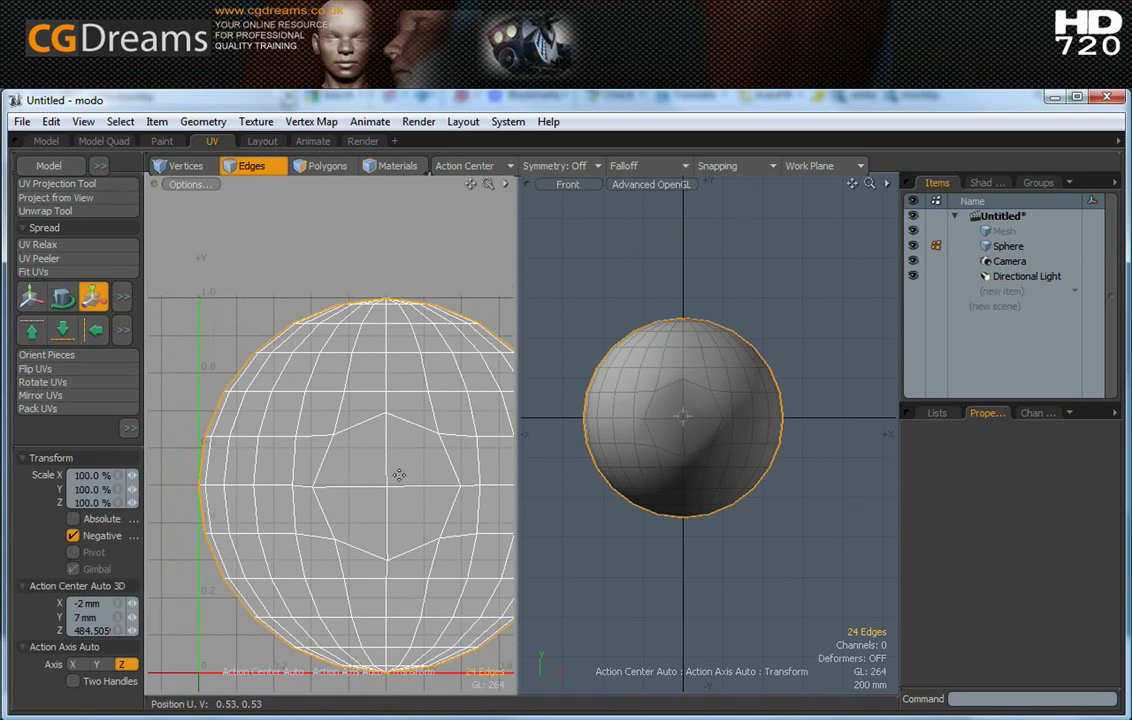
{"action": "scroll", "coordinate": [383, 452], "scroll_direction": "down", "scroll_amount": 3}
{"action": "key", "text": "e"}
{"action": "key", "text": "y"}
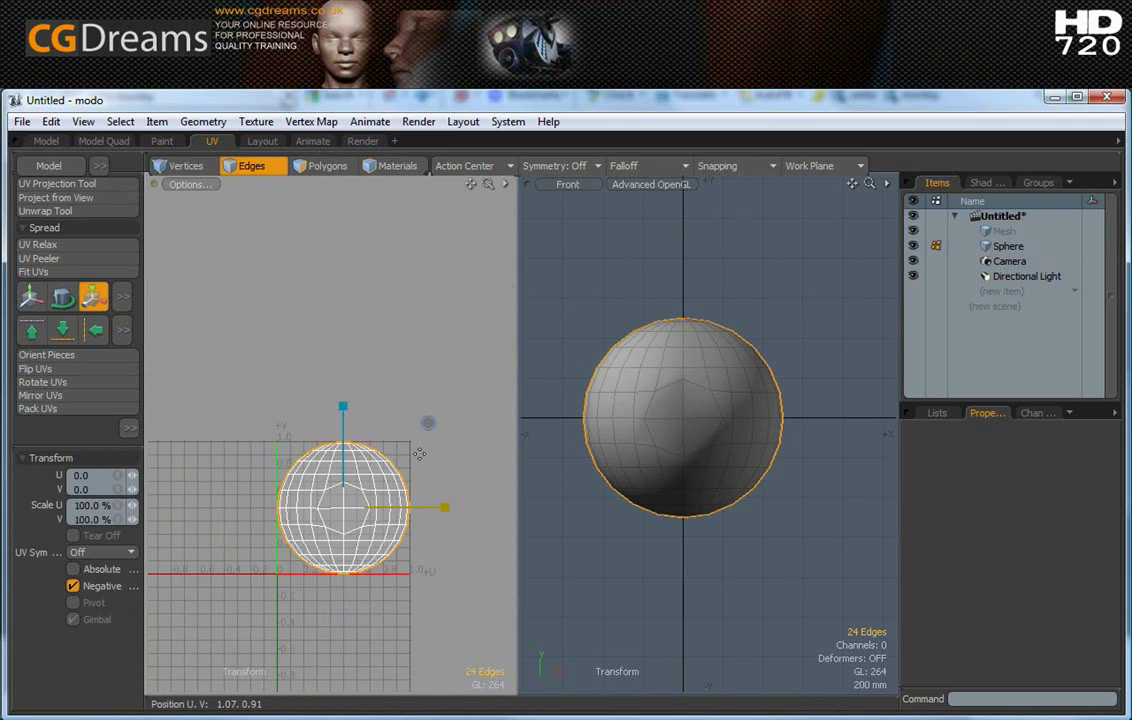
{"action": "left_click_drag", "start_coordinate": [428, 423], "coordinate": [431, 421]}
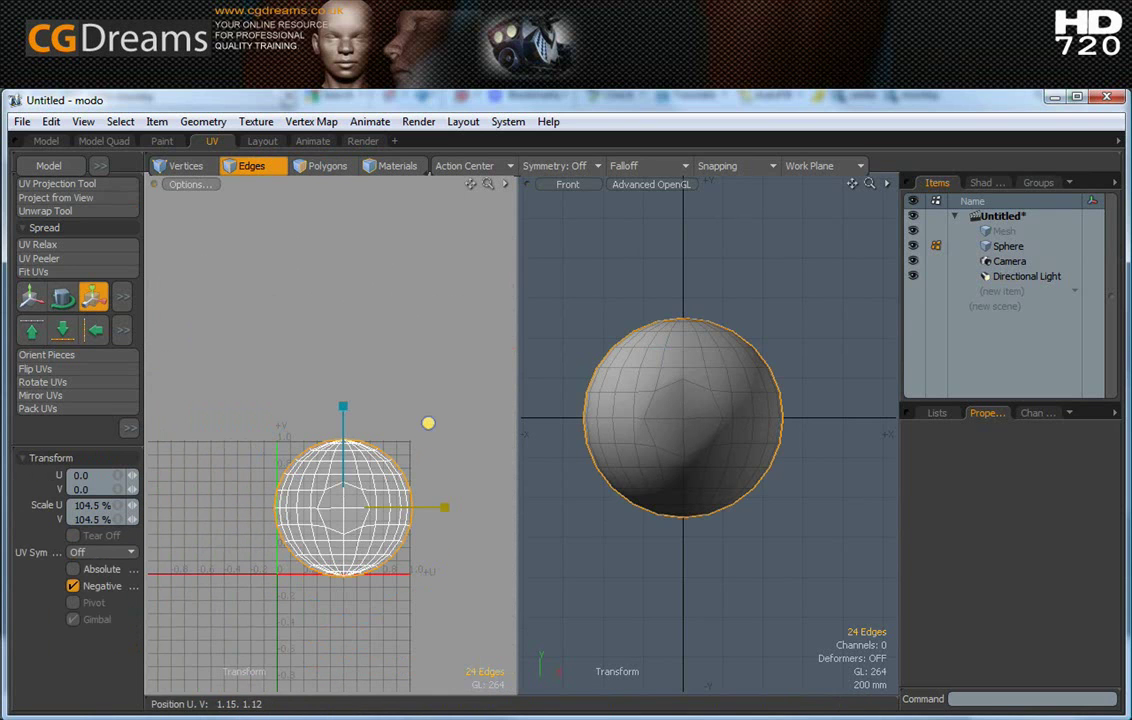
{"action": "scroll", "coordinate": [351, 462], "scroll_direction": "up", "scroll_amount": 6}
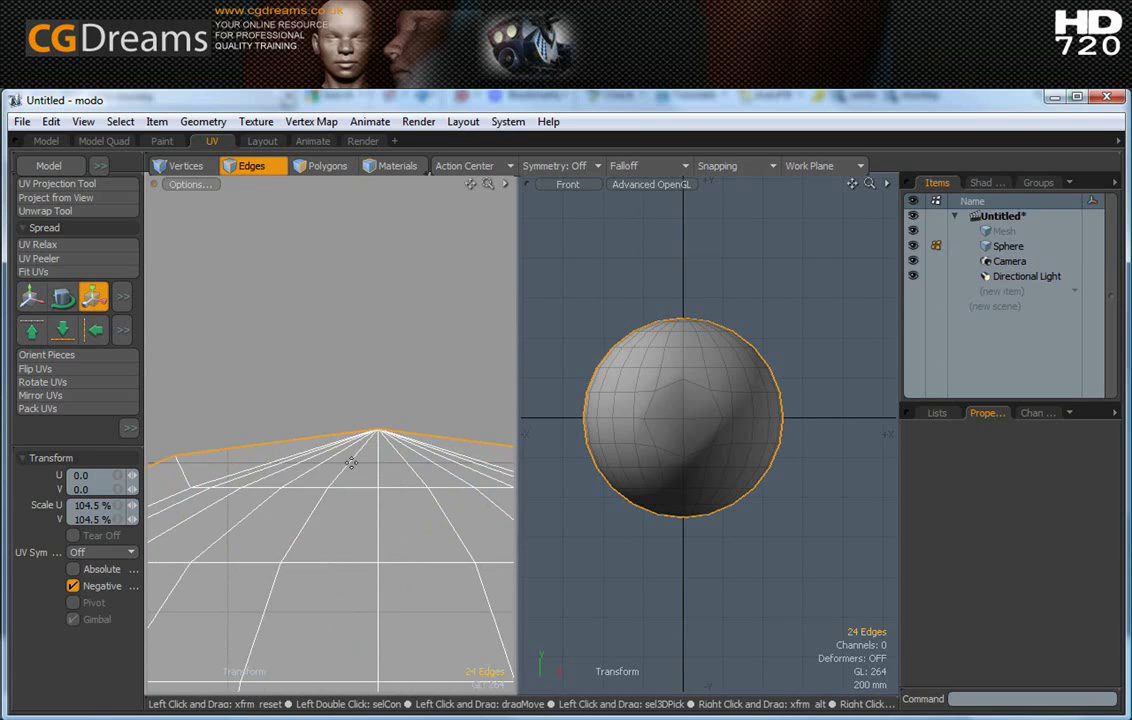
{"action": "scroll", "coordinate": [360, 500], "scroll_direction": "down", "scroll_amount": 6}
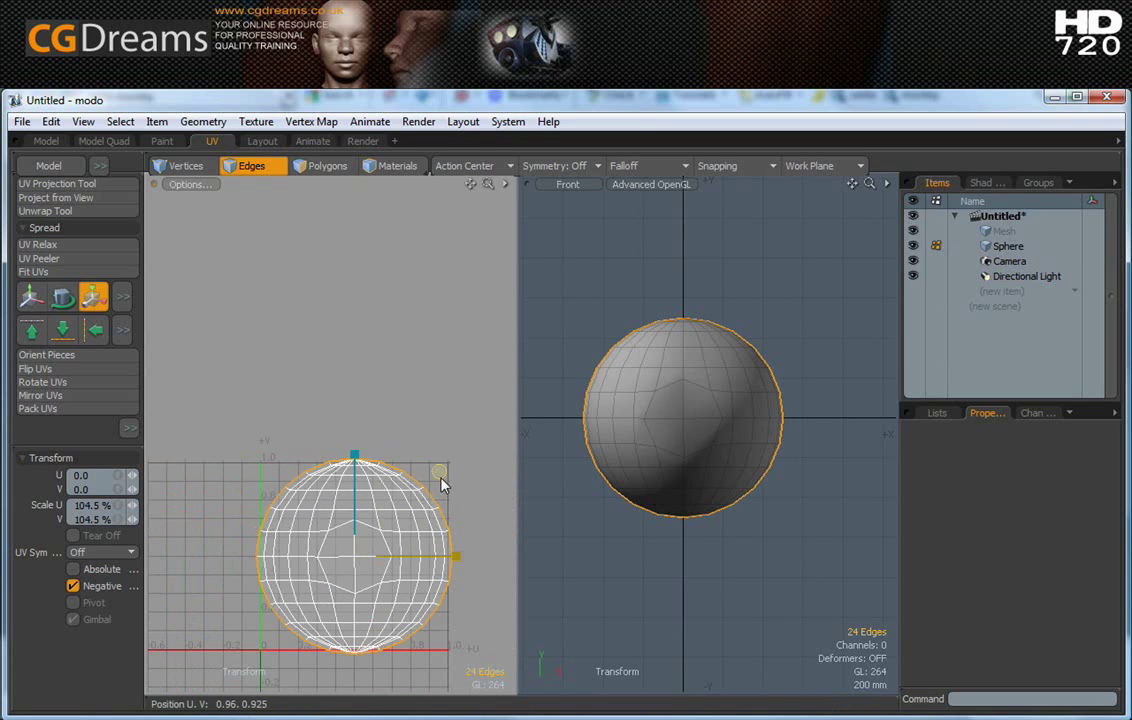
{"action": "key", "text": "space"}
{"action": "left_click", "coordinate": [450, 405]}
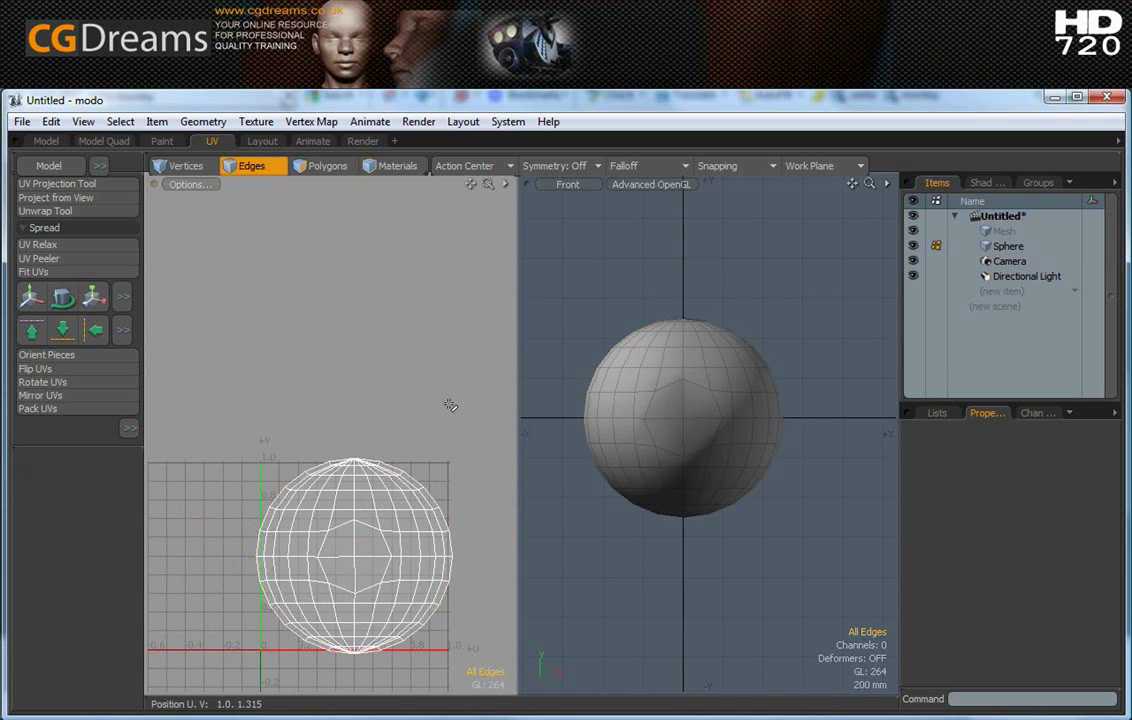
Select the whole UV shell and use Fit UVs with Keep Proportion to fill 0–1 space.
{"action": "left_click", "coordinate": [340, 167]}
{"action": "double_click", "coordinate": [354, 495]}
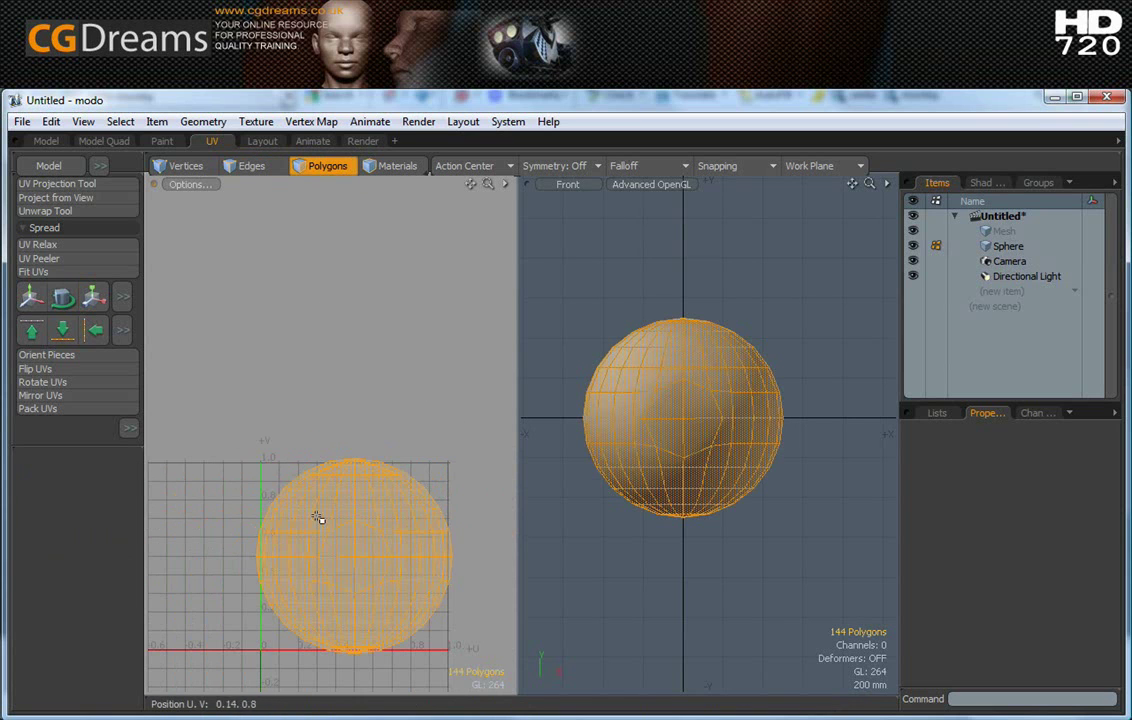
{"action": "left_click_drag", "start_coordinate": [397, 611], "coordinate": [468, 503], "text": "alt+shift"}
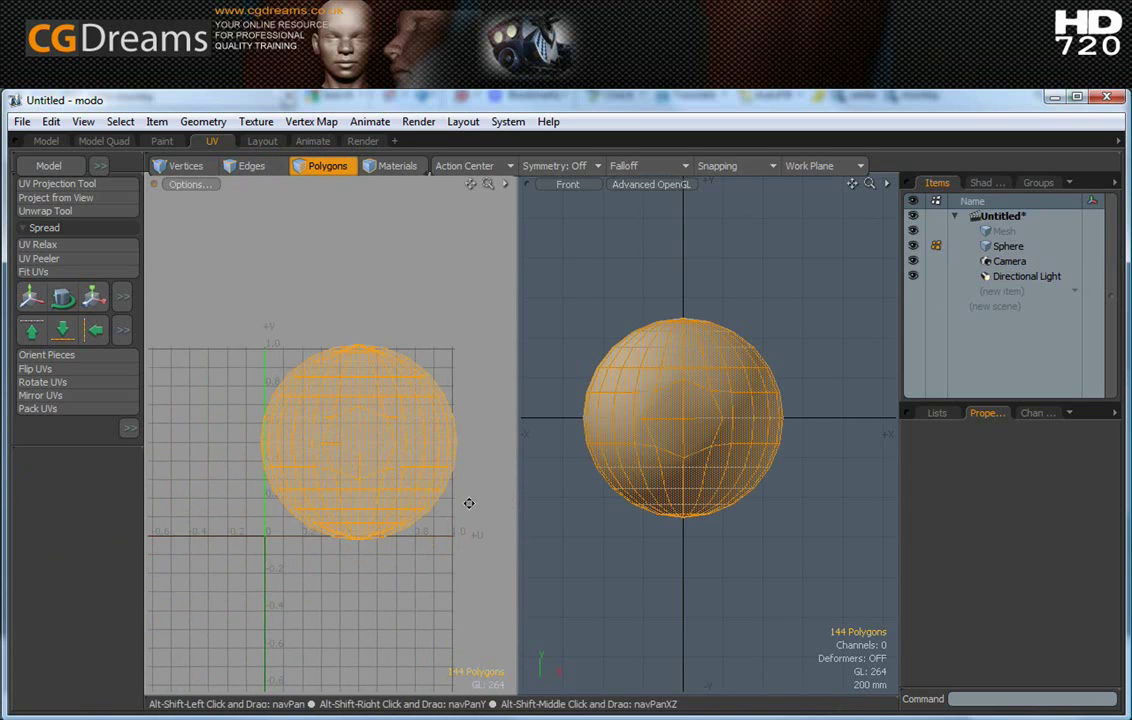
{"action": "left_click", "coordinate": [55, 271]}
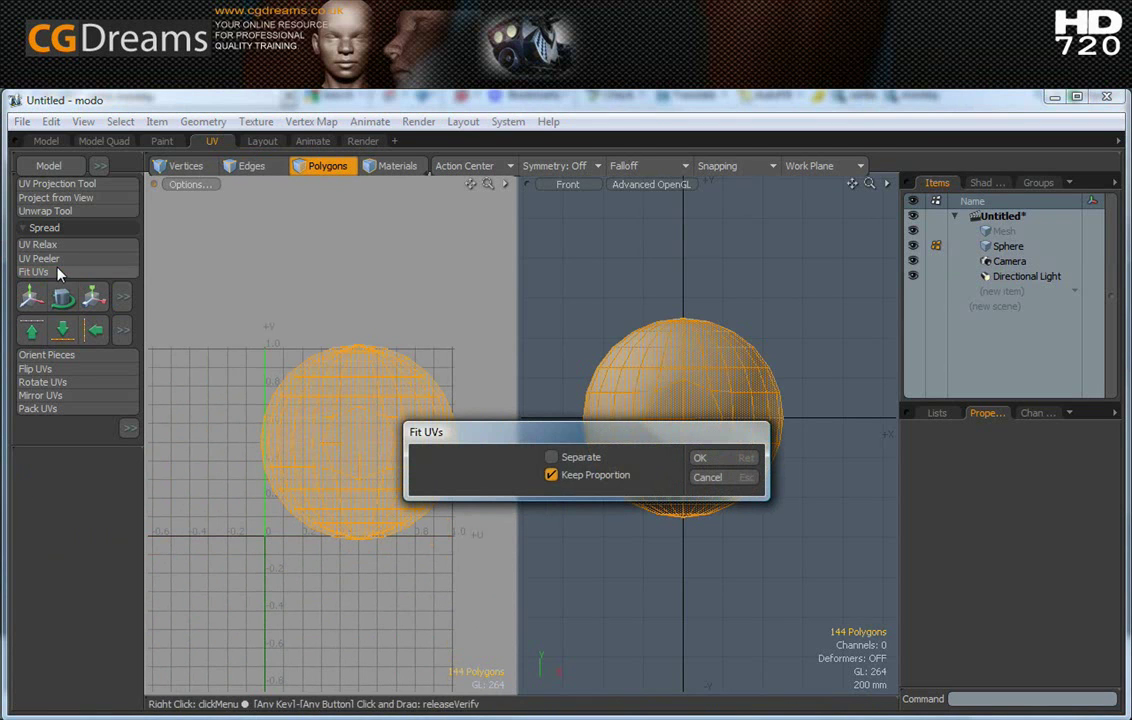
{"action": "left_click", "coordinate": [700, 457]}
{"action": "key", "text": "1"}
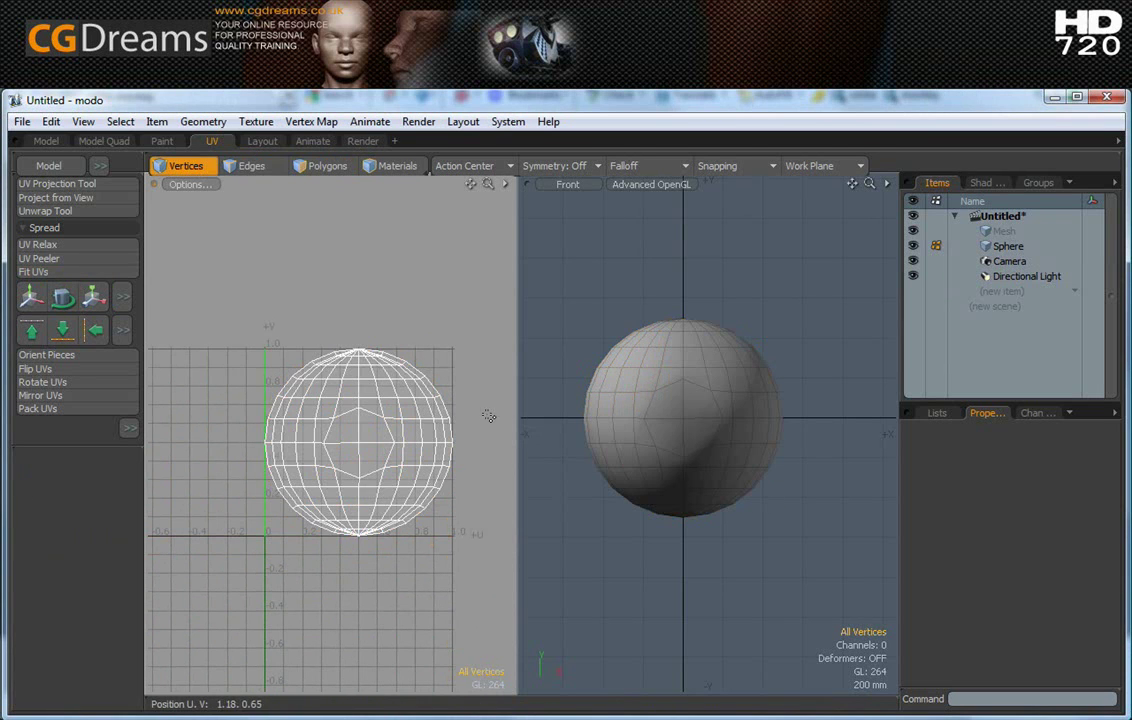
{"action": "scroll", "coordinate": [371, 455], "scroll_direction": "up", "scroll_amount": 5}
{"action": "scroll", "coordinate": [371, 455], "scroll_direction": "down", "scroll_amount": 5}
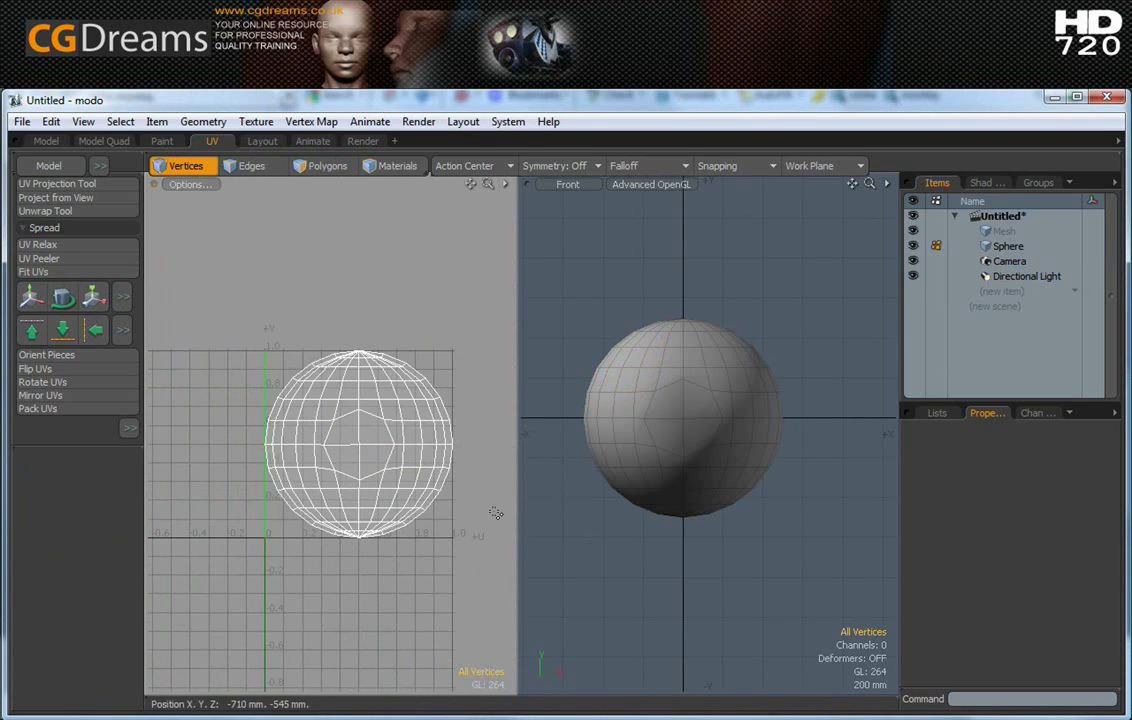
In the Model layout, copy all the sphere's polygons and paste them into the empty Mesh layer.
{"action": "left_click", "coordinate": [46, 141]}
{"action": "left_click_drag", "start_coordinate": [440, 440], "coordinate": [480, 470], "text": "alt"}
{"action": "key", "text": "1"}
{"action": "scroll", "coordinate": [480, 470], "scroll_direction": "up", "scroll_amount": 5}
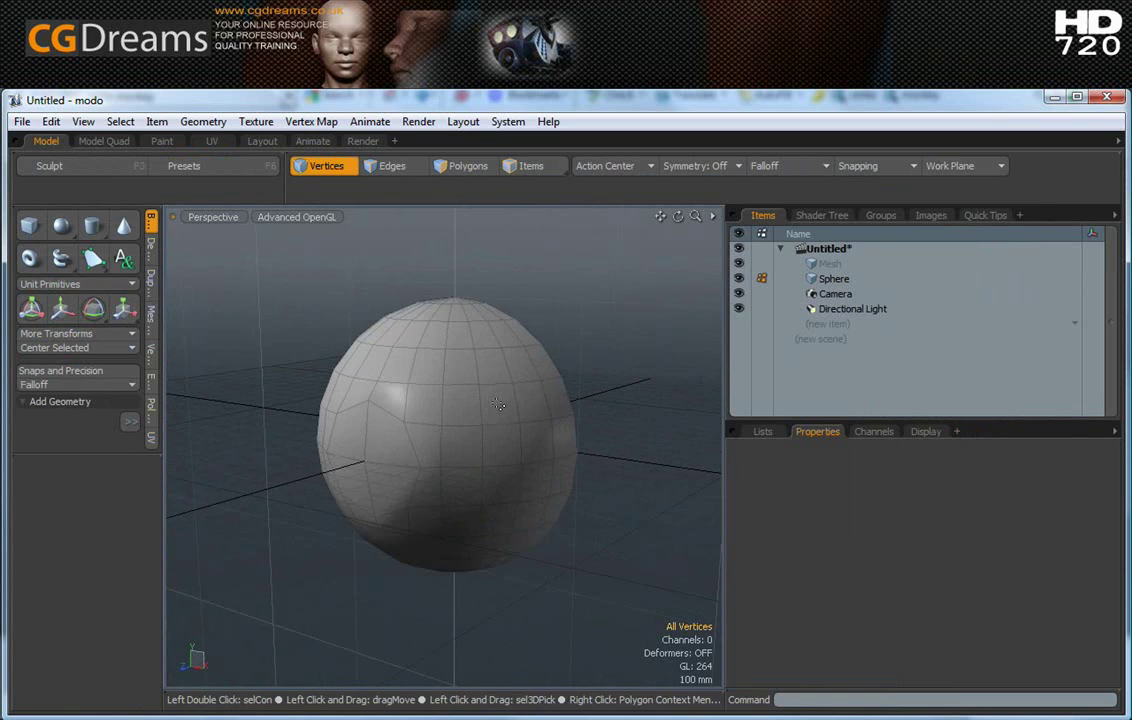
{"action": "left_click", "coordinate": [462, 166]}
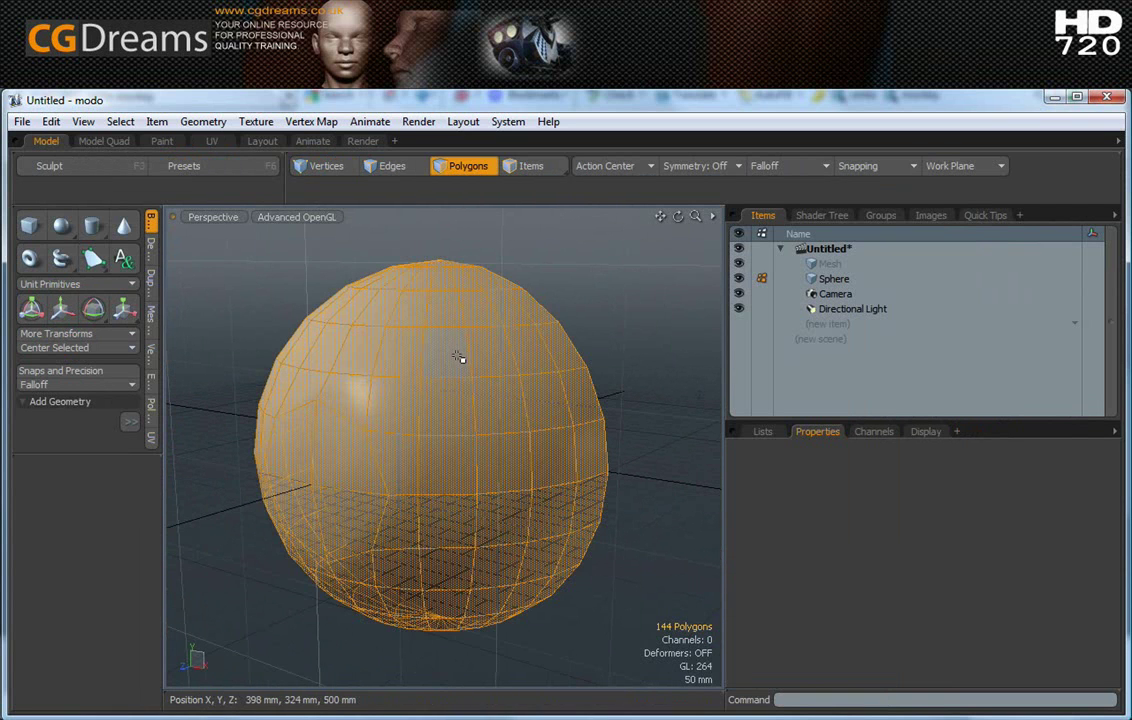
{"action": "mouse_move", "coordinate": [346, 432]}
{"action": "left_mouse_down", "text": "alt"}
{"action": "mouse_move", "coordinate": [415, 443]}
{"action": "mouse_move", "coordinate": [352, 442]}
{"action": "left_mouse_up", "text": "alt"}
{"action": "left_click_drag", "start_coordinate": [520, 474], "coordinate": [443, 475], "text": "alt"}
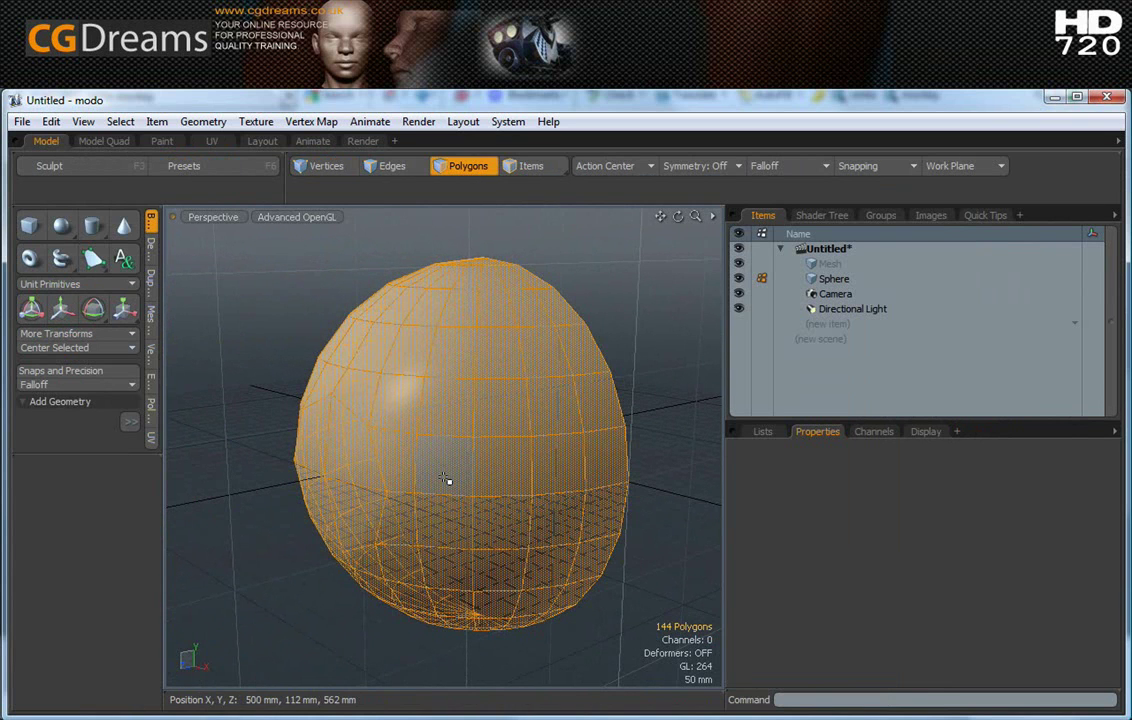
{"action": "key", "text": "ctrl"}
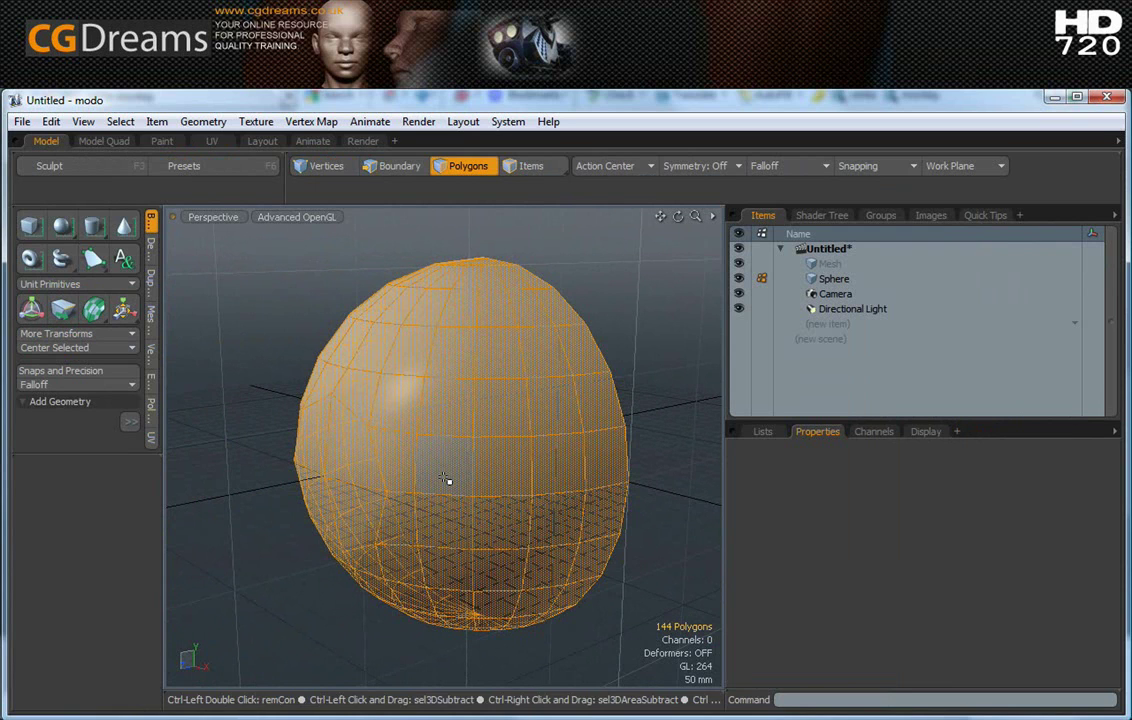
{"action": "left_click", "coordinate": [832, 265]}
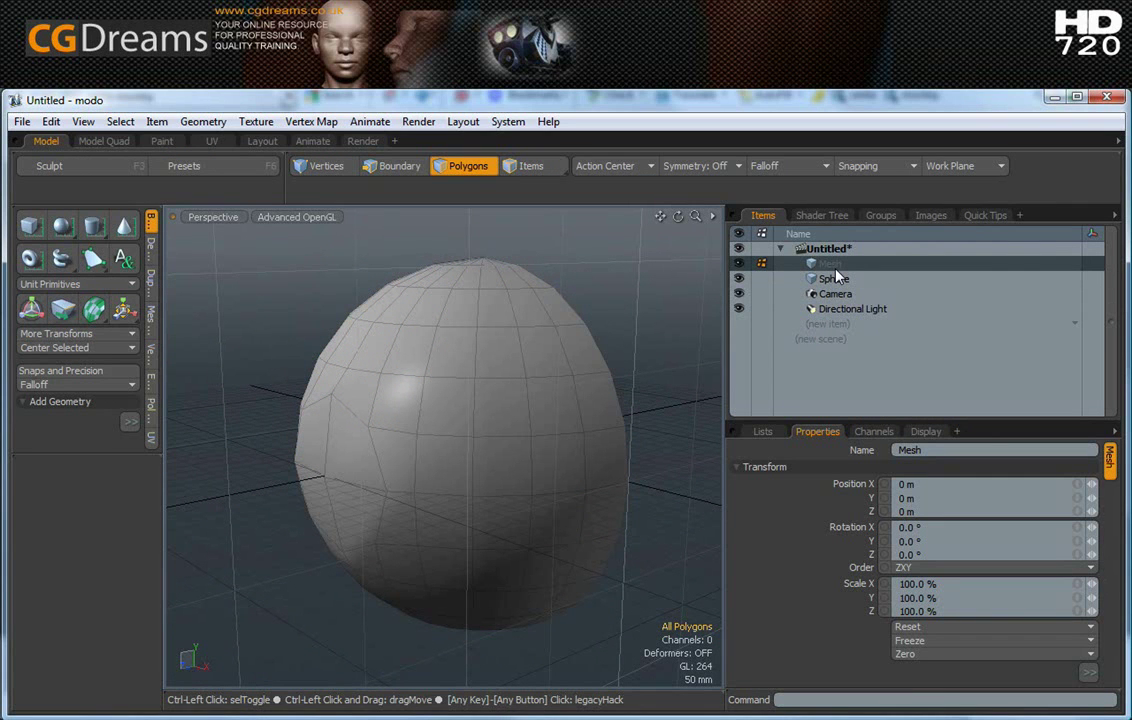
{"action": "left_click_drag", "start_coordinate": [836, 277], "coordinate": [836, 272], "text": "ctrl"}
{"action": "left_click_drag", "start_coordinate": [655, 318], "coordinate": [667, 311], "text": "alt"}
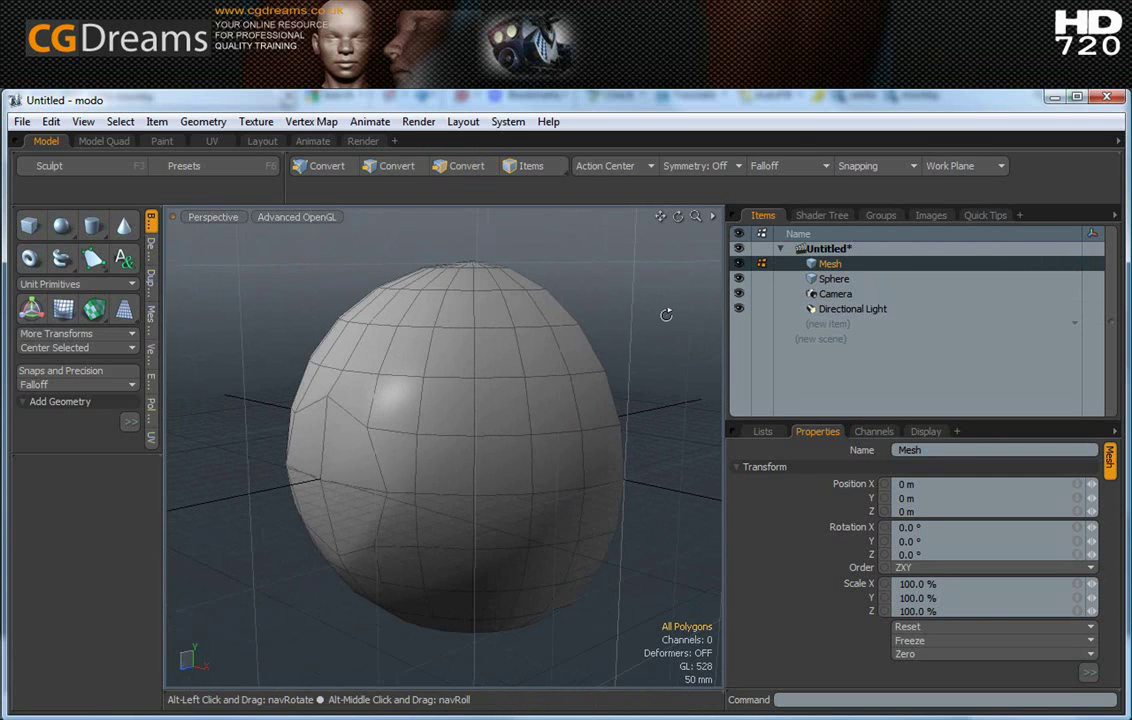
Rename the Mesh layer to 'inner' and the Sphere layer to 'outer'.
{"action": "left_click", "coordinate": [834, 279]}
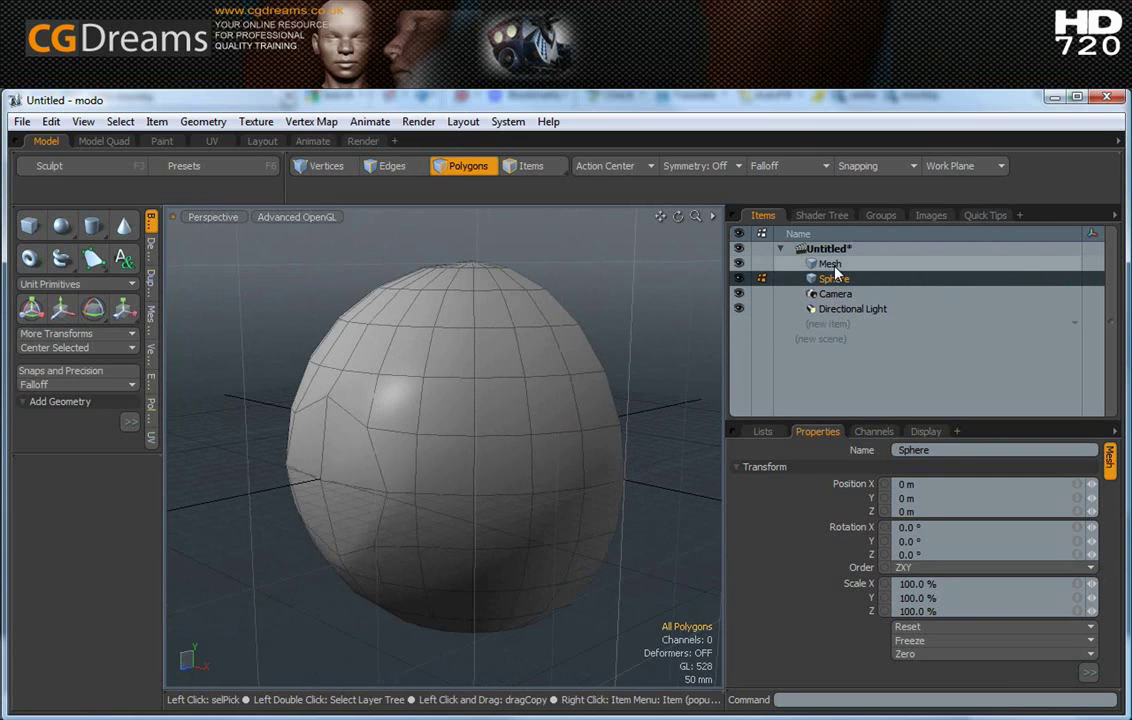
{"action": "left_click", "coordinate": [835, 267]}
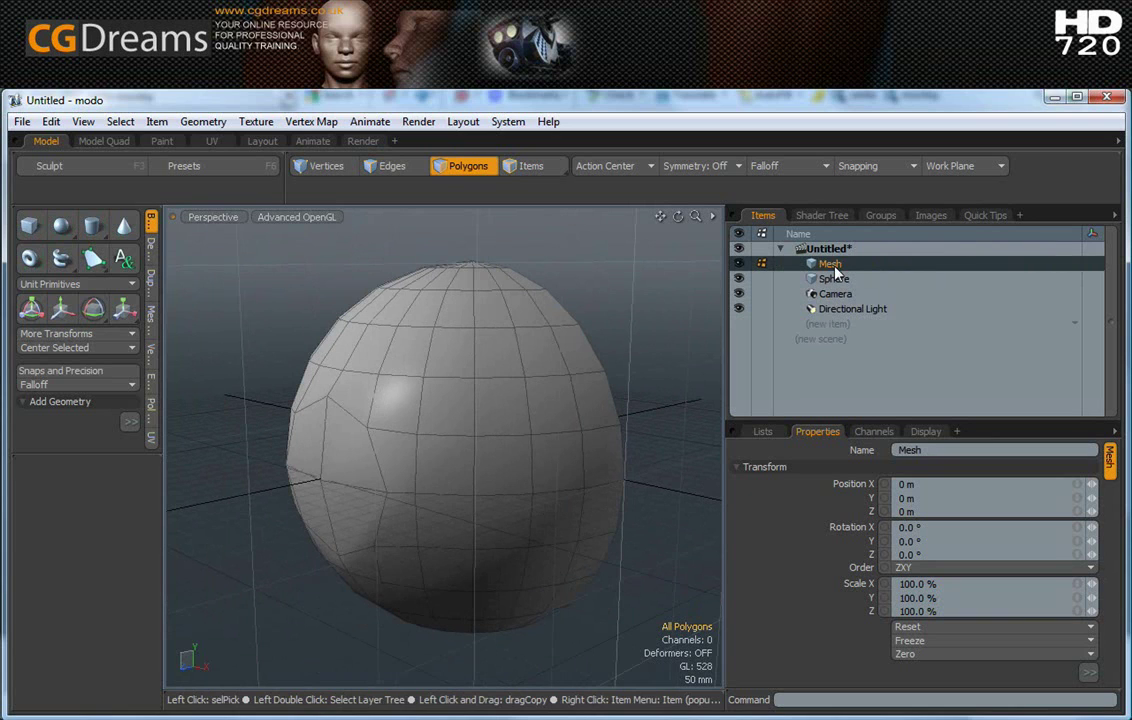
{"action": "double_click", "coordinate": [833, 266]}
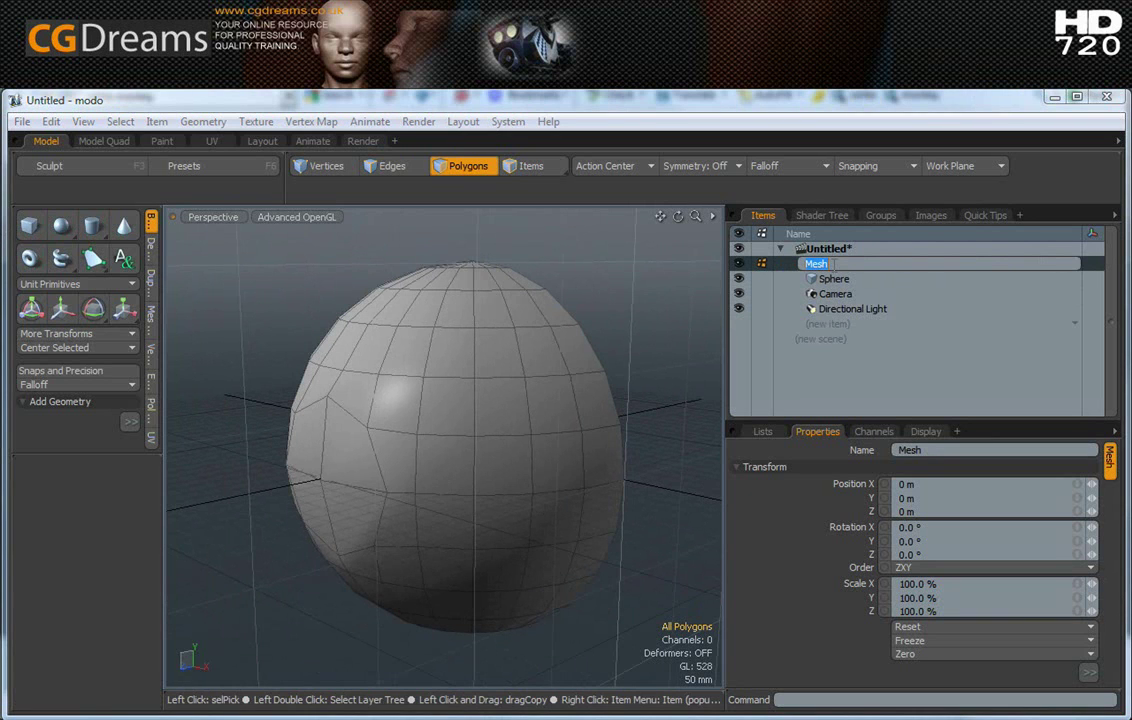
{"action": "type", "text": "inne"}
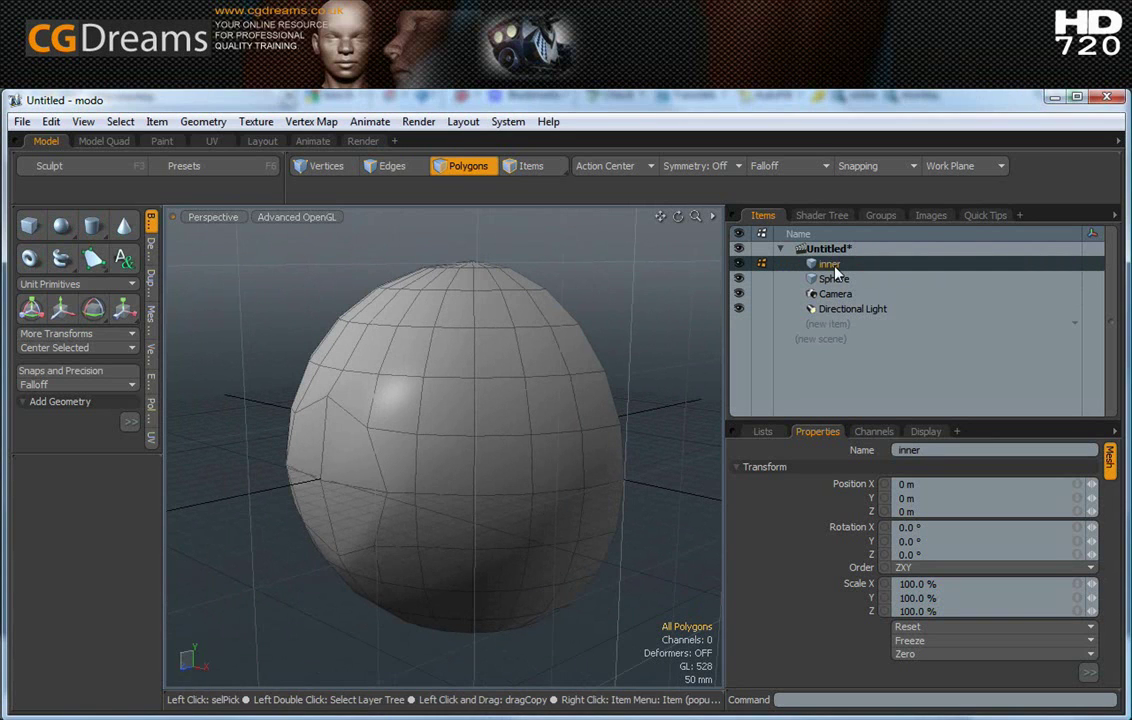
{"action": "type", "text": "r"}
{"action": "key", "text": "Return"}
{"action": "left_click", "coordinate": [836, 279]}
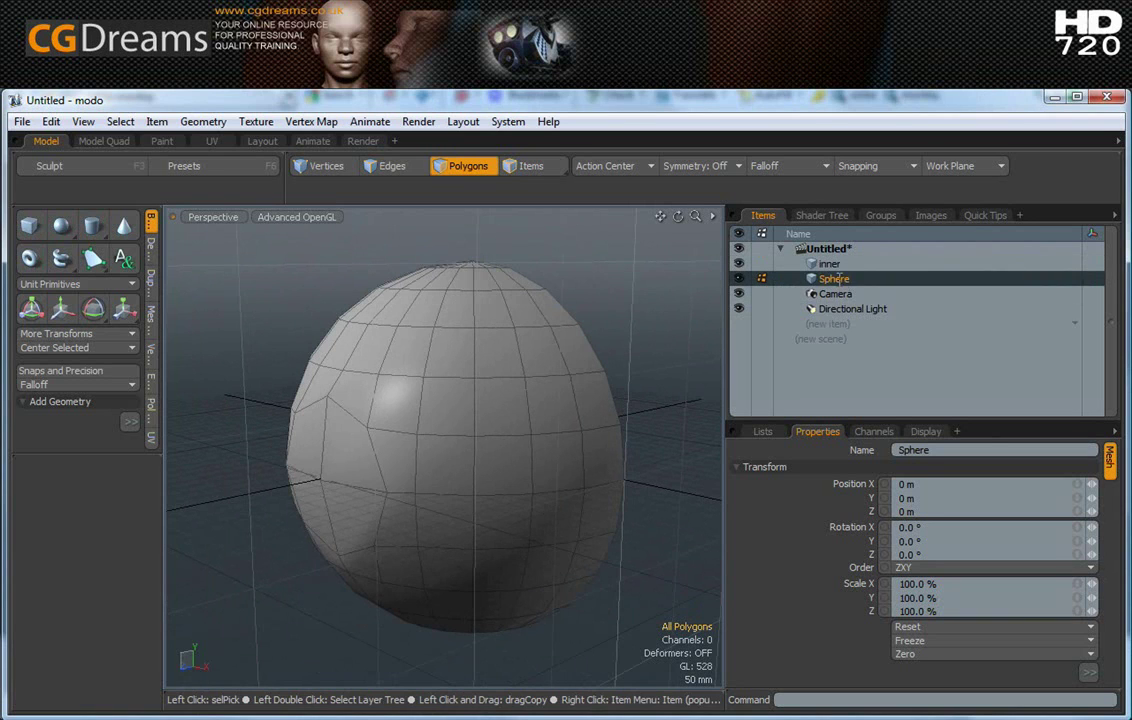
{"action": "double_click", "coordinate": [836, 279]}
{"action": "type", "text": "outer"}
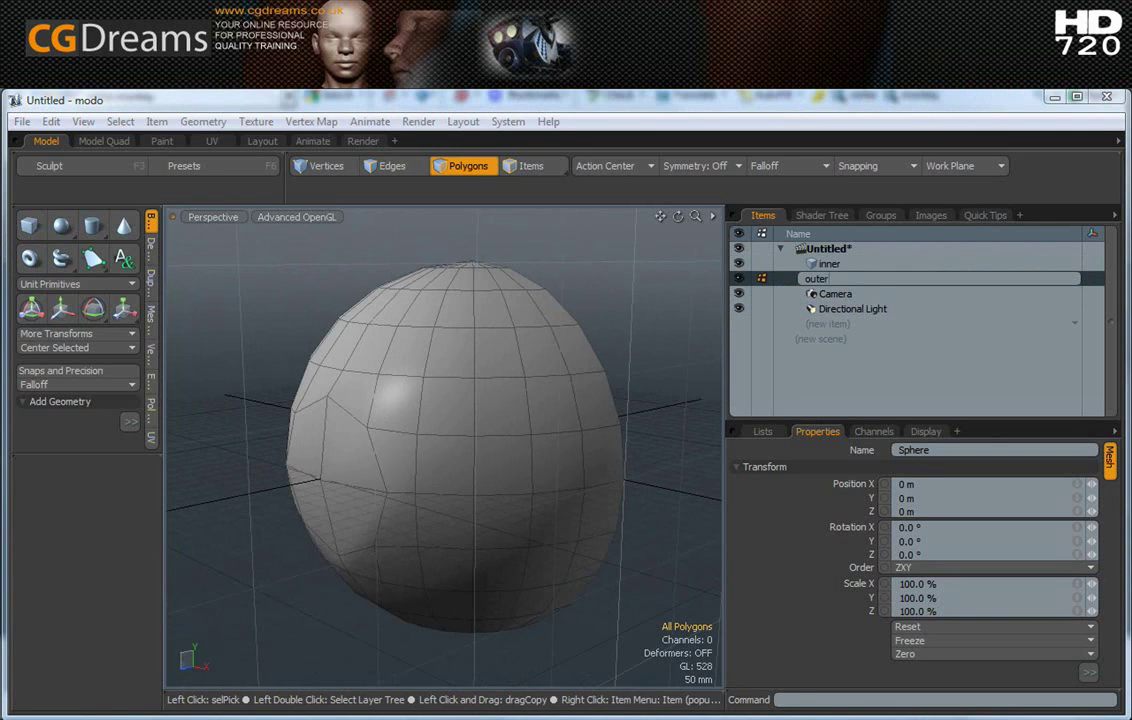
{"action": "key", "text": "Return"}
Select inner, link its scale channels and set X, Y and Z scale to 99.5%.
{"action": "left_click", "coordinate": [831, 264]}
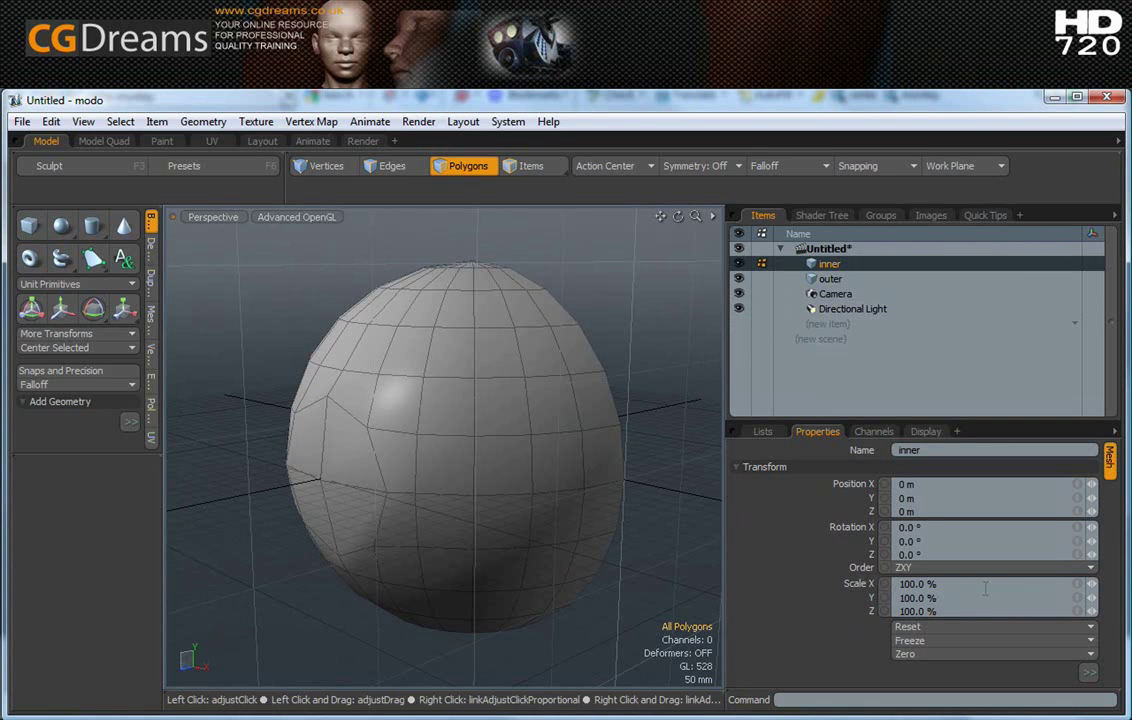
{"action": "left_click", "coordinate": [1077, 587]}
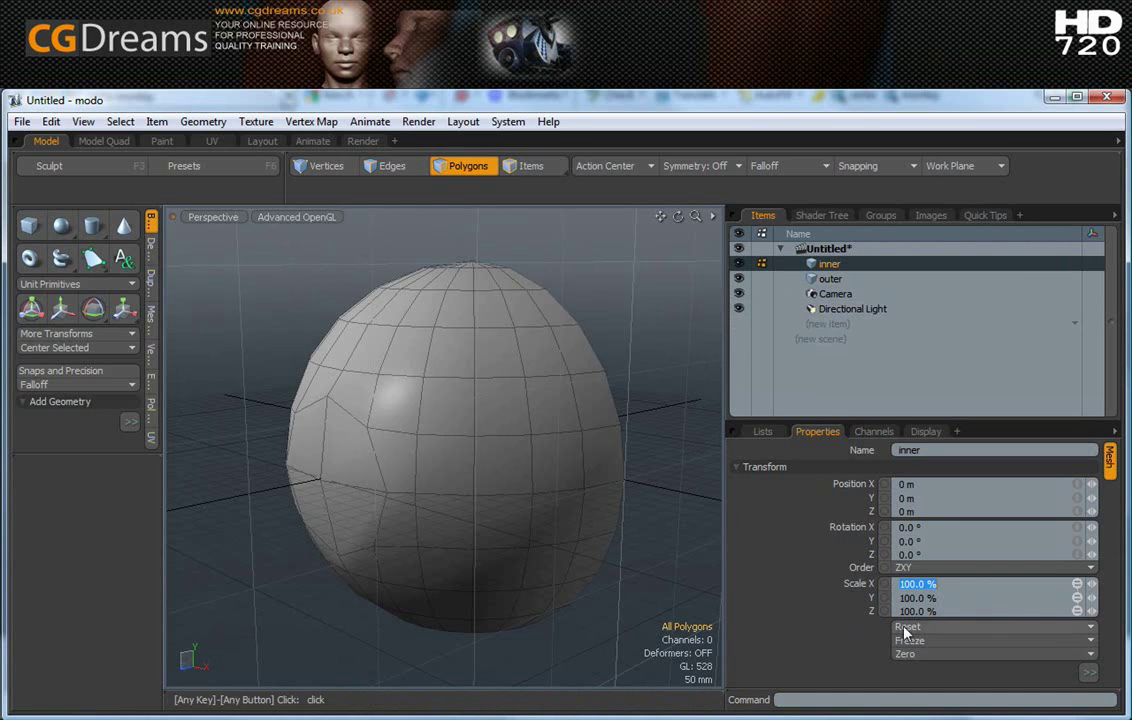
{"action": "type", "text": "99.5"}
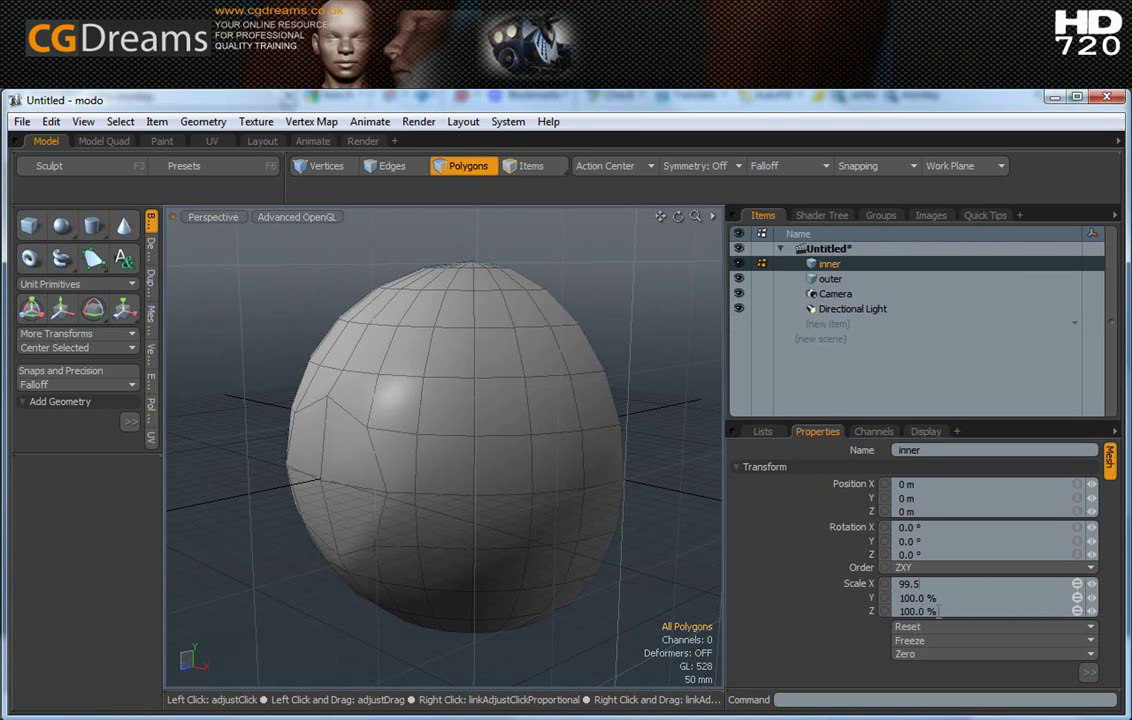
{"action": "key", "text": "Return"}
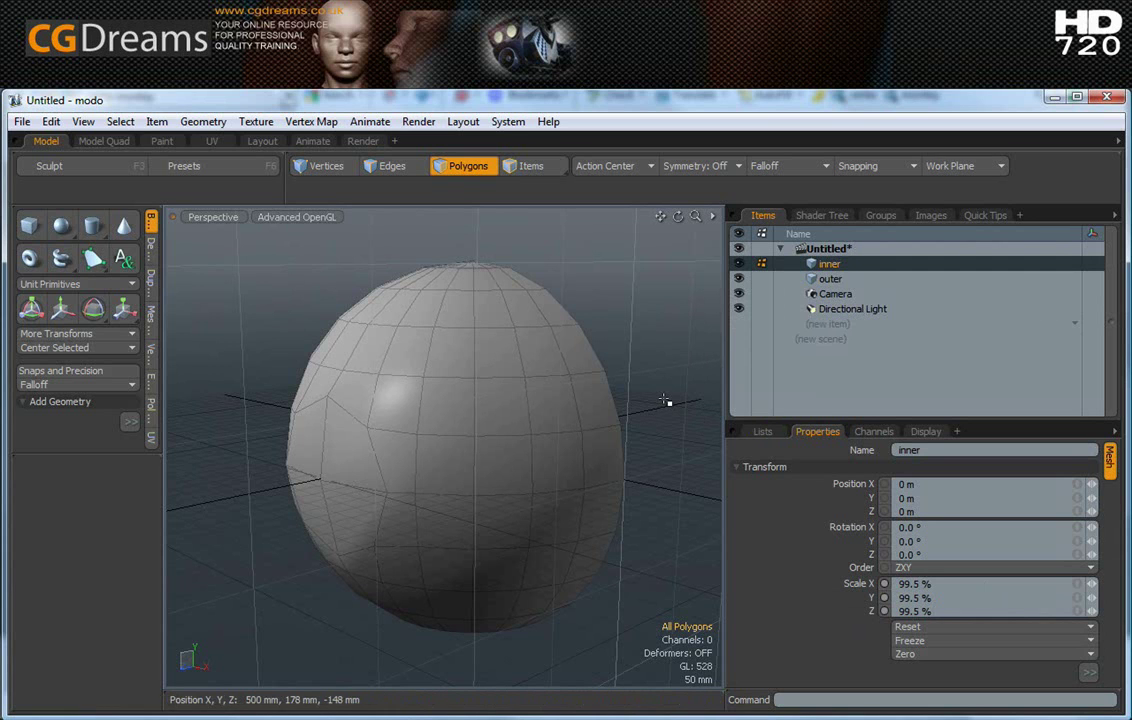
Zoom in on the sphere's wall to show the thin gap between the inner and outer shells.
{"action": "key", "text": "1"}
{"action": "left_click_drag", "start_coordinate": [667, 407], "coordinate": [270, 399], "text": "alt"}
{"action": "scroll", "coordinate": [404, 399], "scroll_direction": "up", "scroll_amount": 5}
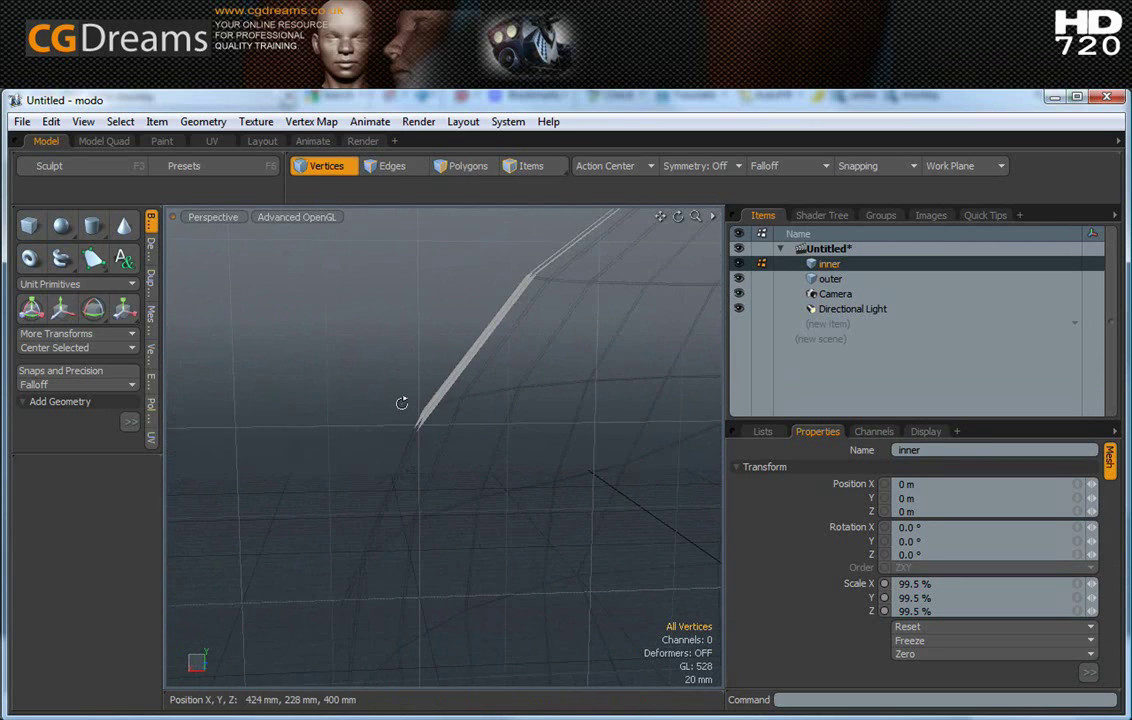
{"action": "left_click_drag", "start_coordinate": [404, 399], "coordinate": [466, 393], "text": "alt"}
{"action": "scroll", "coordinate": [426, 400], "scroll_direction": "up", "scroll_amount": 3, "text": "alt"}
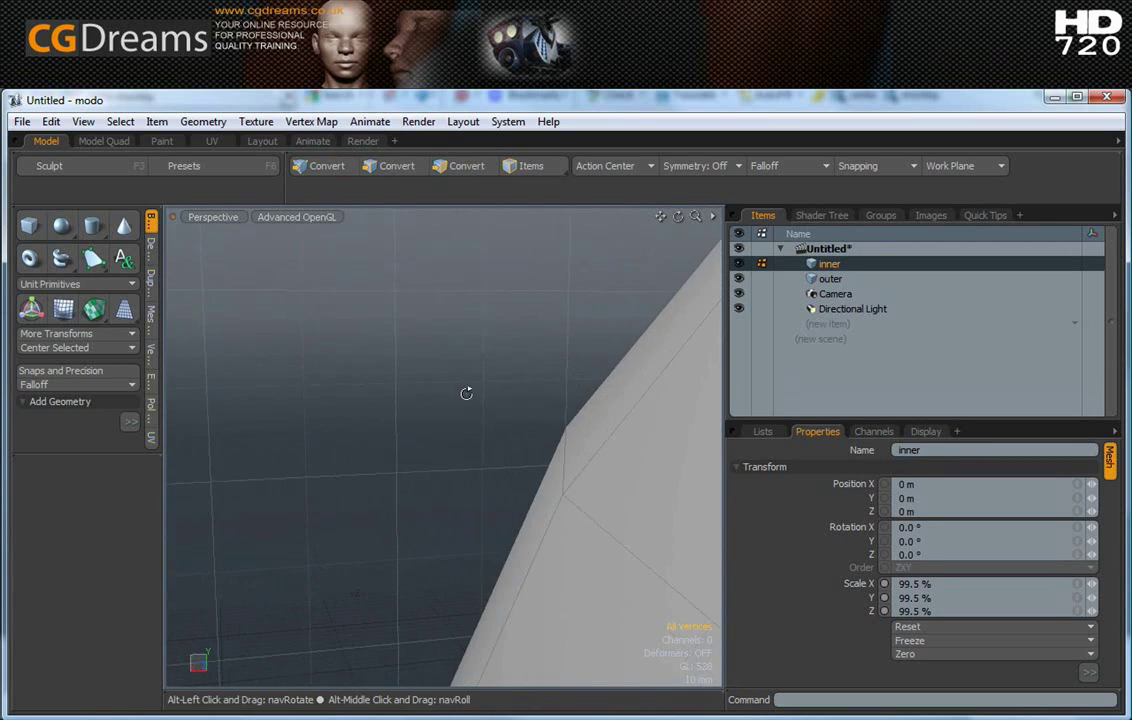
{"action": "left_click_drag", "start_coordinate": [621, 471], "coordinate": [349, 354], "text": "alt+shift"}
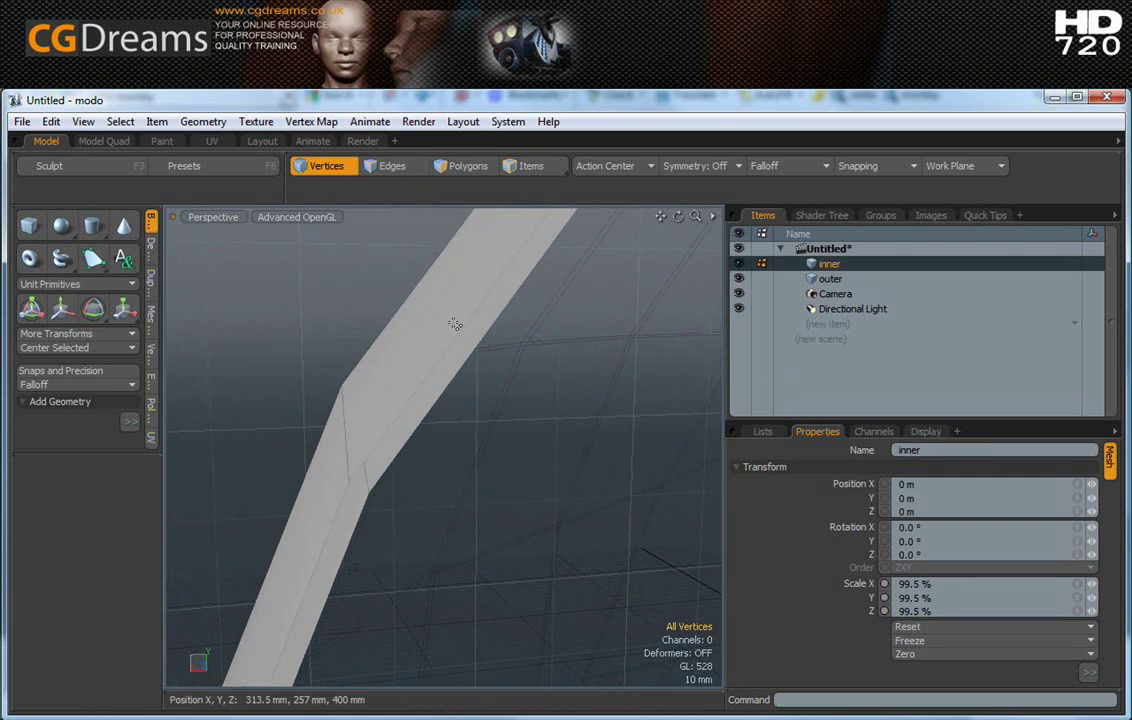
{"action": "left_click", "coordinate": [462, 169]}
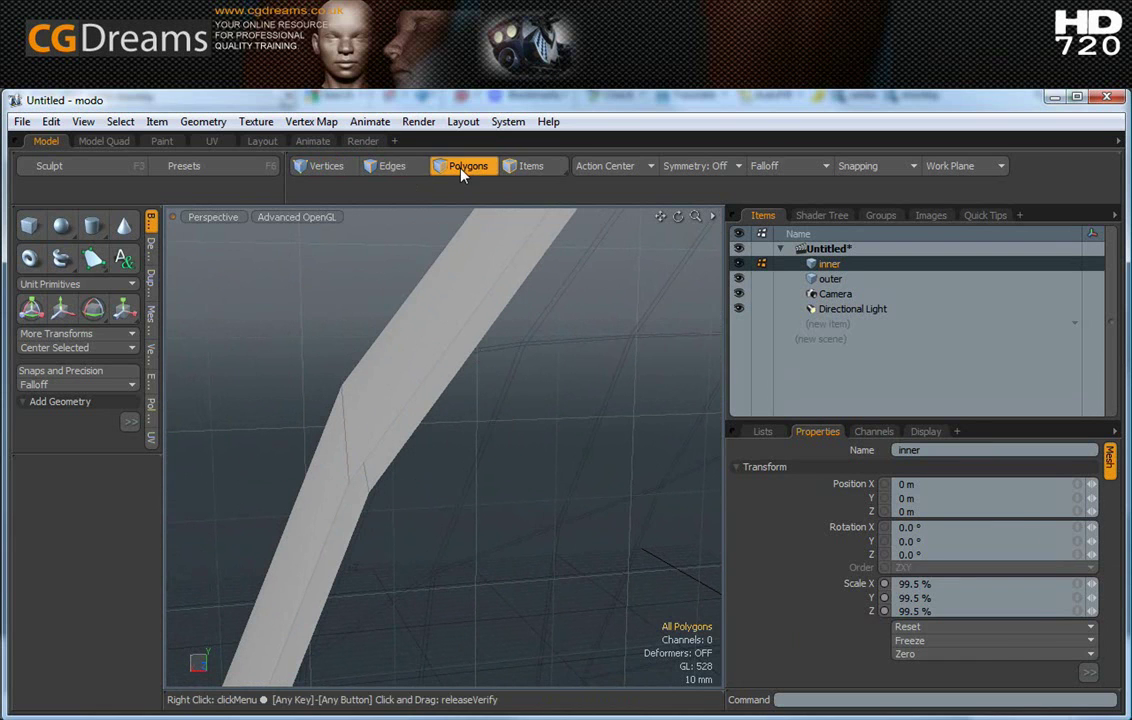
{"action": "left_click", "coordinate": [515, 170]}
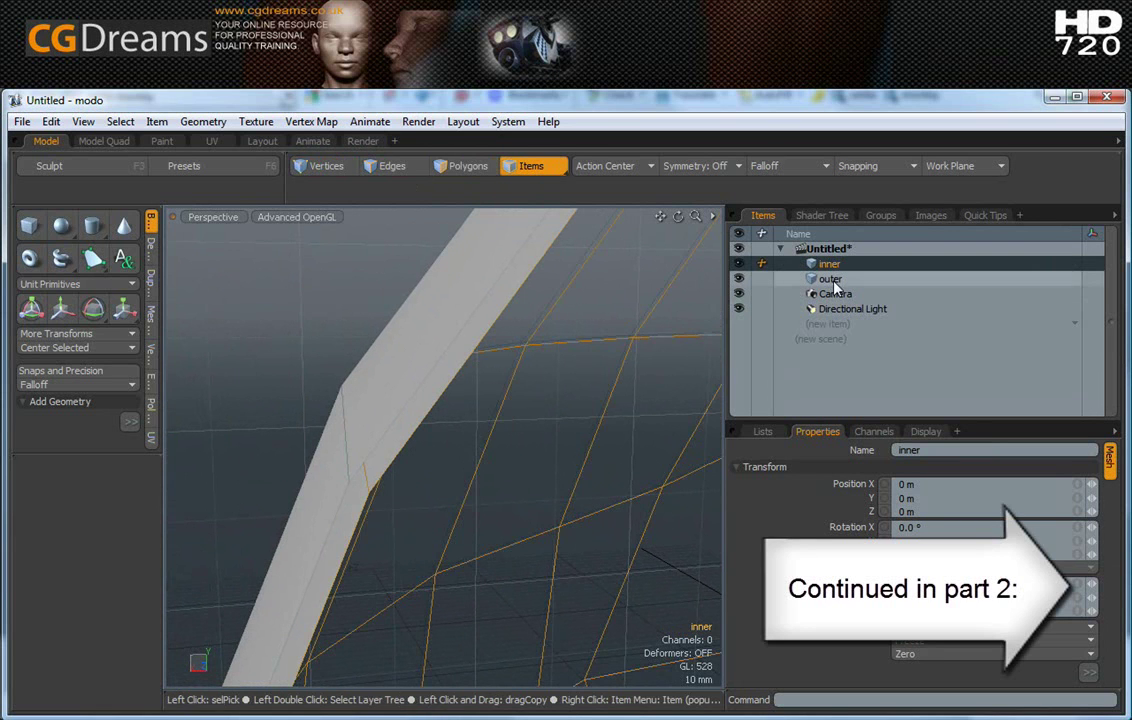
{"action": "left_click_drag", "start_coordinate": [833, 284], "coordinate": [833, 268]}
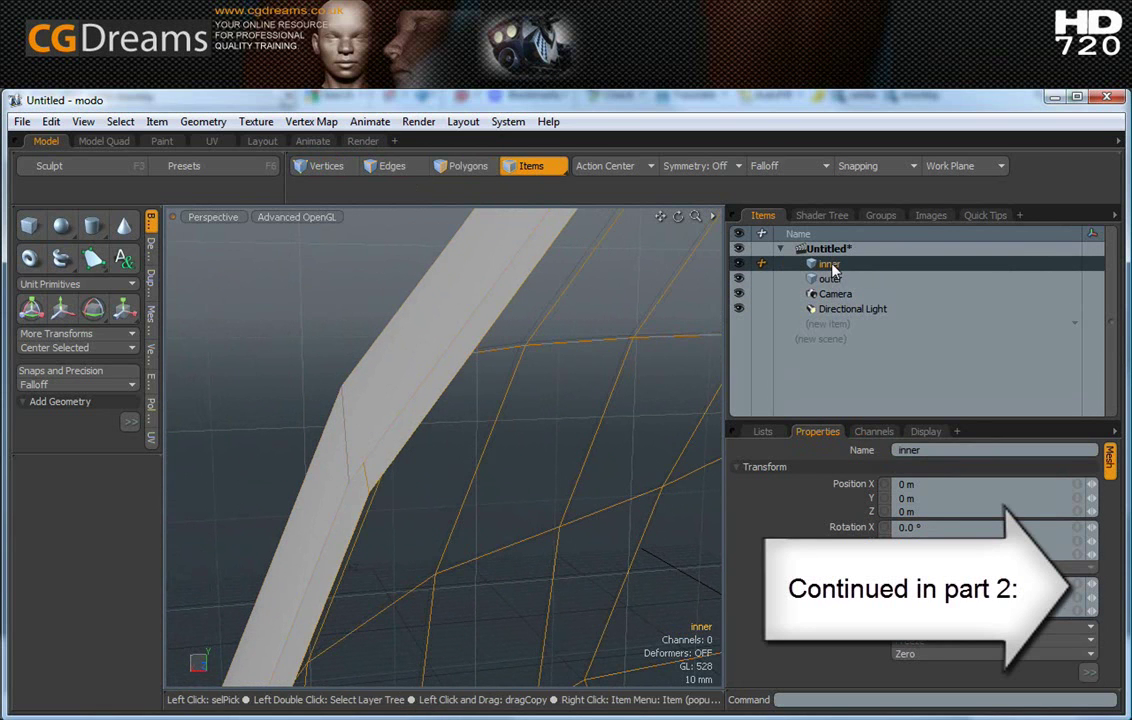